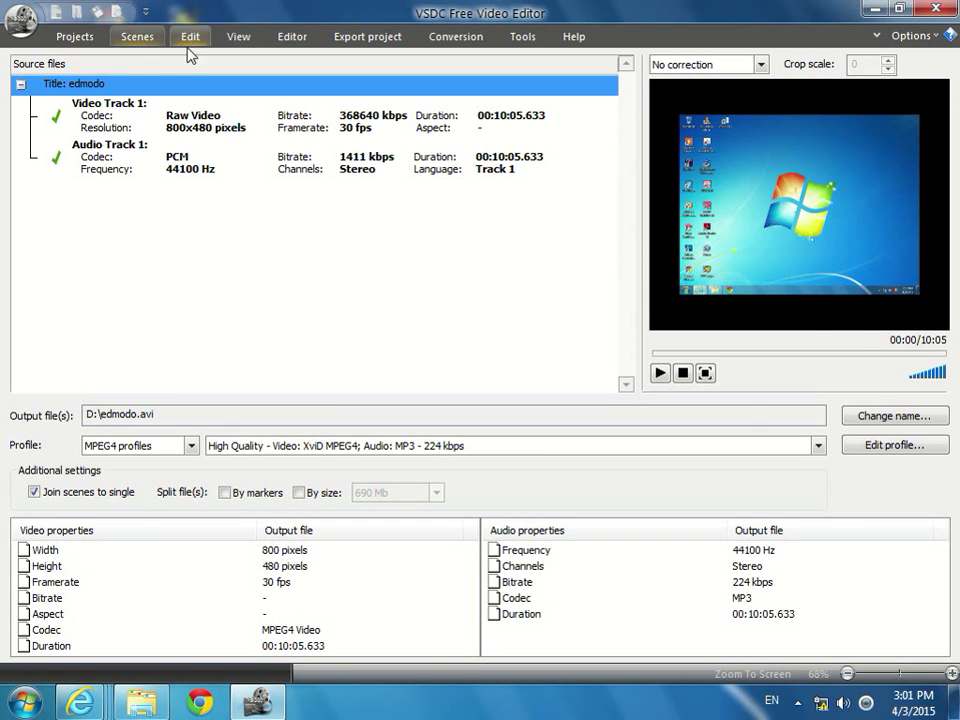
Set the edmodo_1 clip's audio track to Don't use audio, and switch it back to Track 1
{"action": "left_click", "coordinate": [86, 37]}
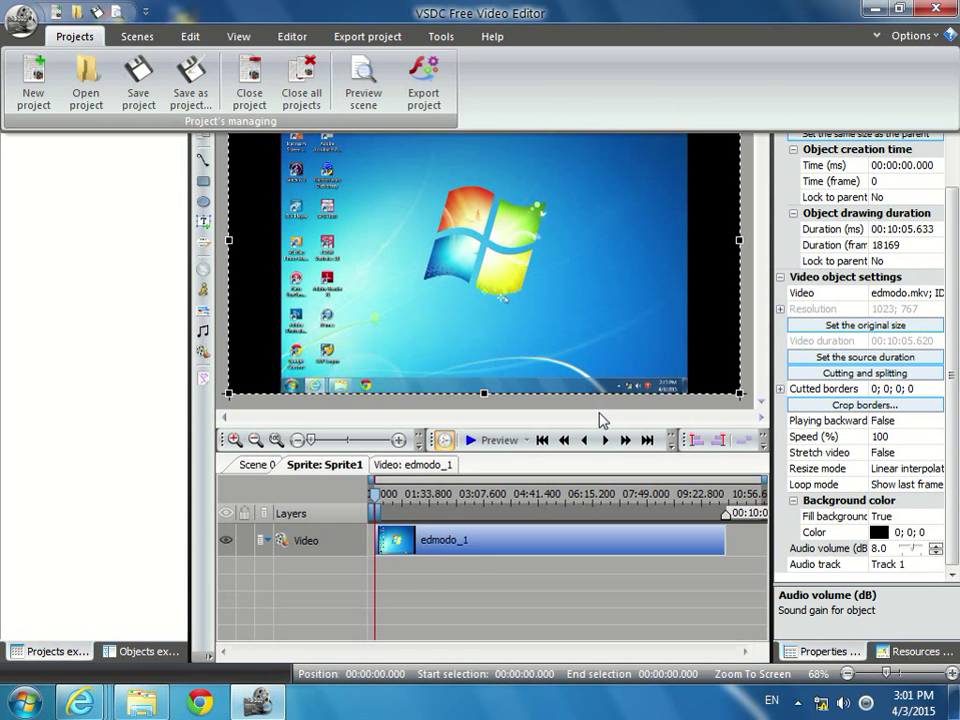
{"action": "left_click", "coordinate": [462, 555]}
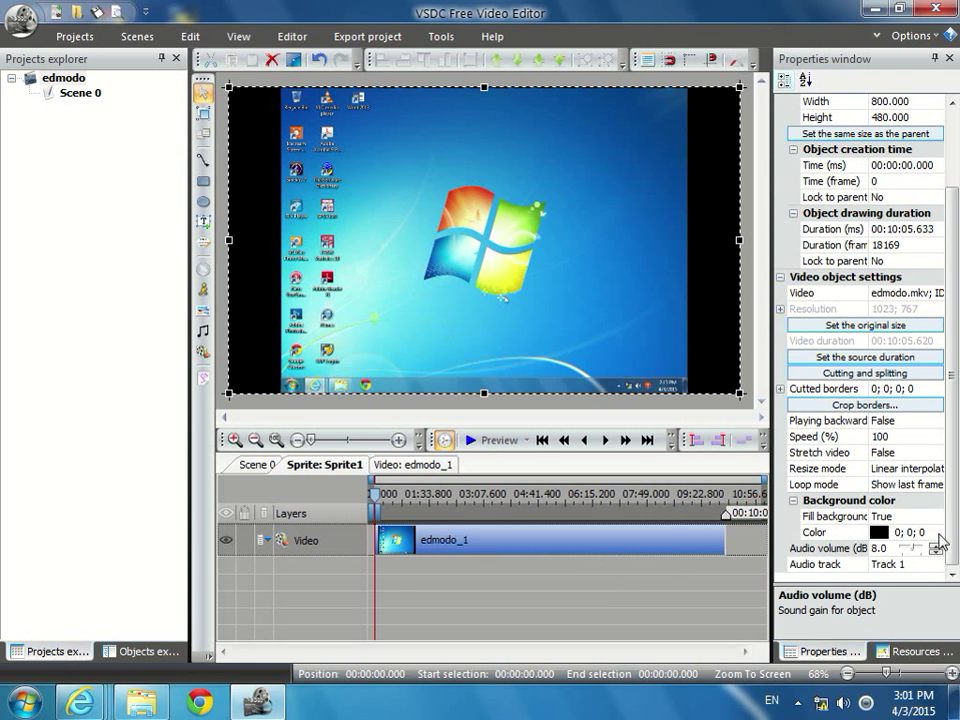
{"action": "left_click", "coordinate": [880, 566]}
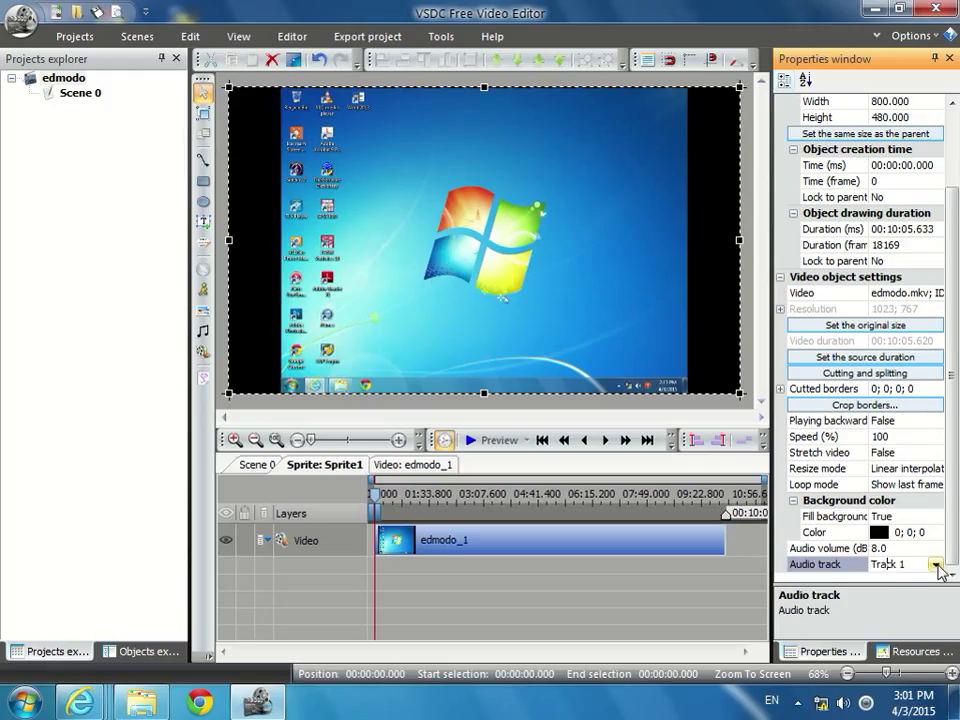
{"action": "left_click", "coordinate": [935, 566]}
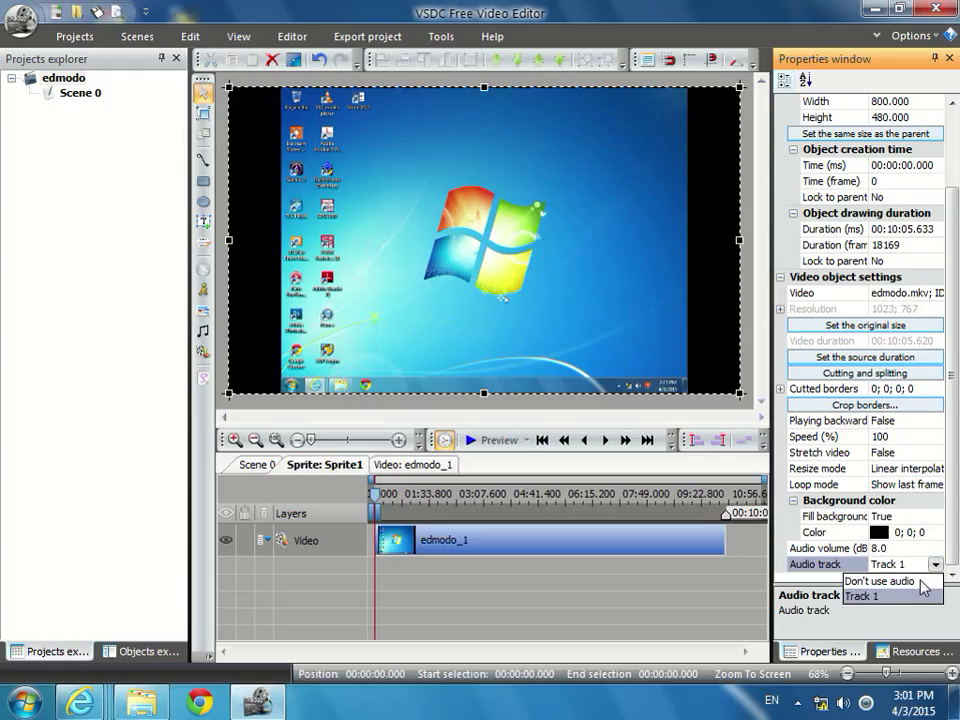
{"action": "left_click", "coordinate": [921, 581]}
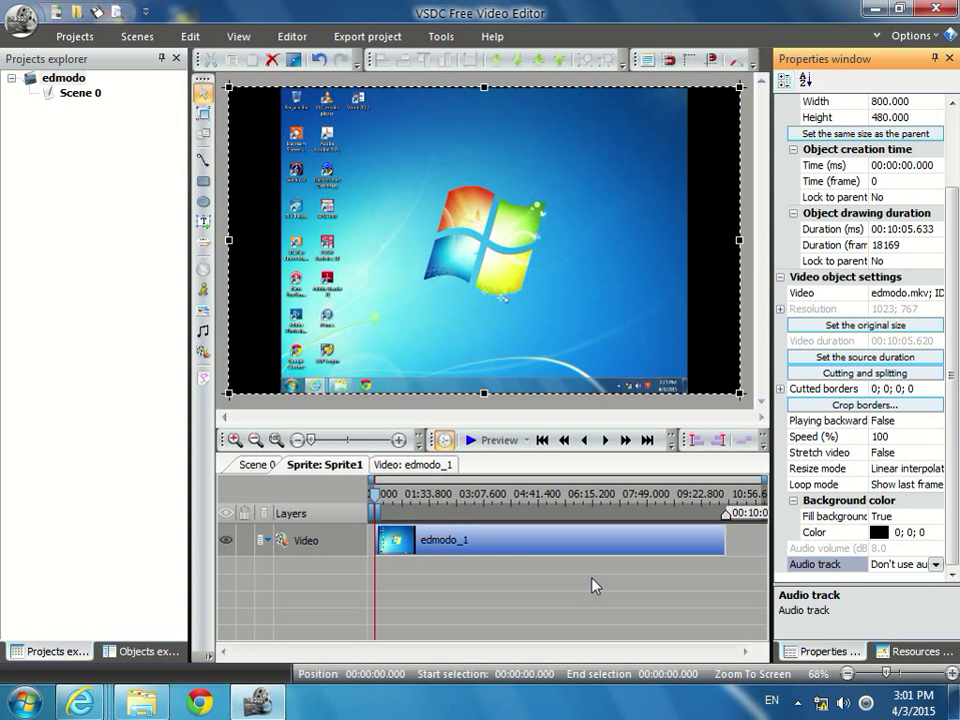
{"action": "left_click", "coordinate": [935, 564]}
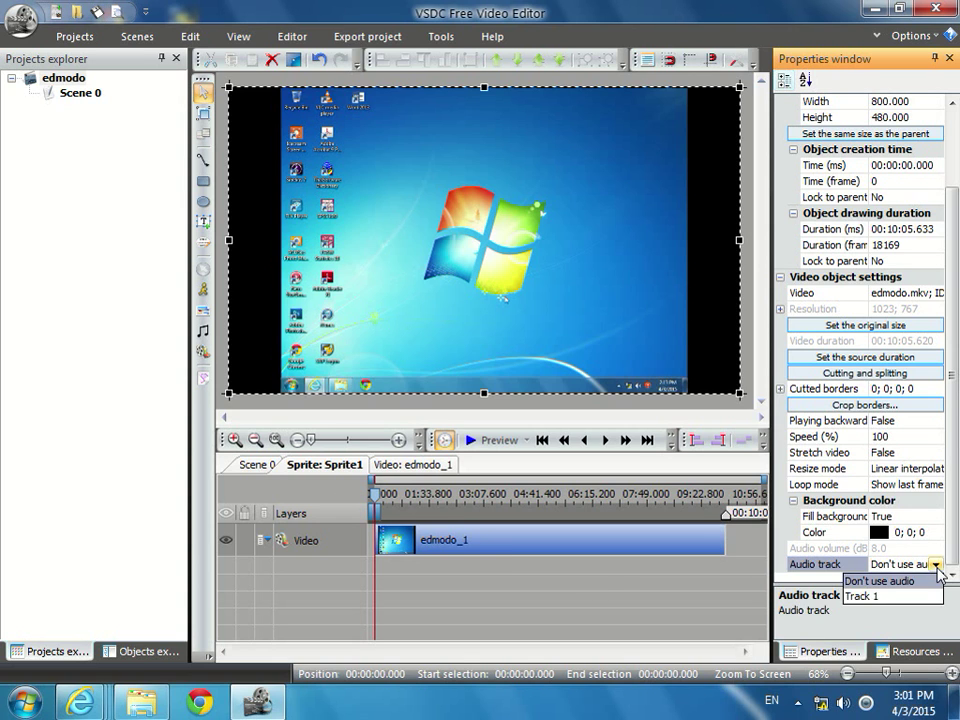
{"action": "left_click", "coordinate": [889, 598]}
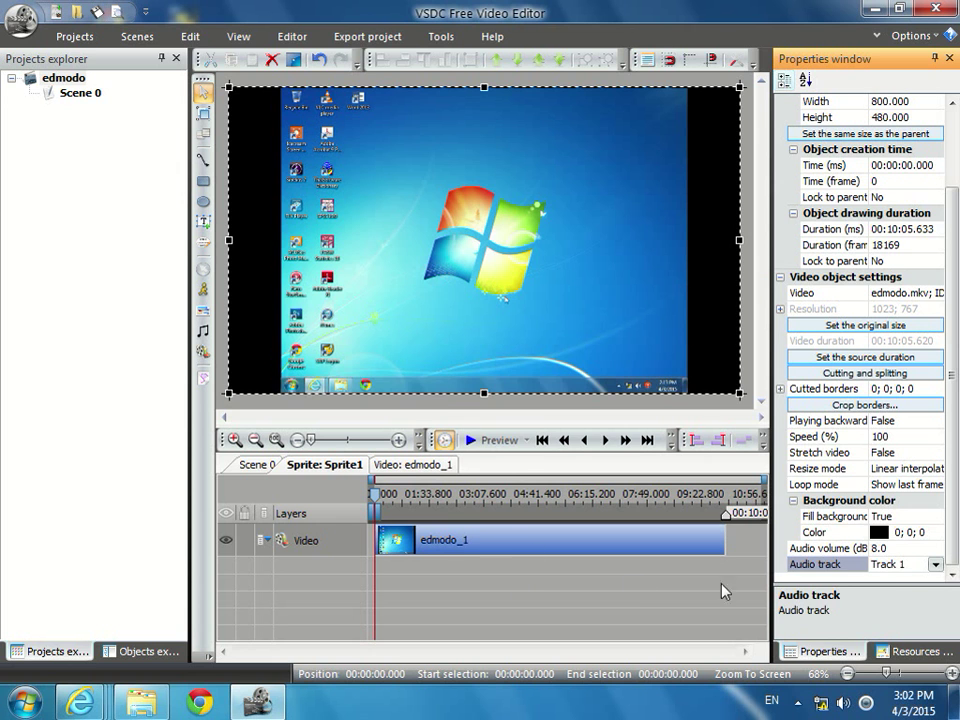
Preview the scene with sound, raise the playback volume to about half, and close the preview
{"action": "left_click", "coordinate": [490, 440]}
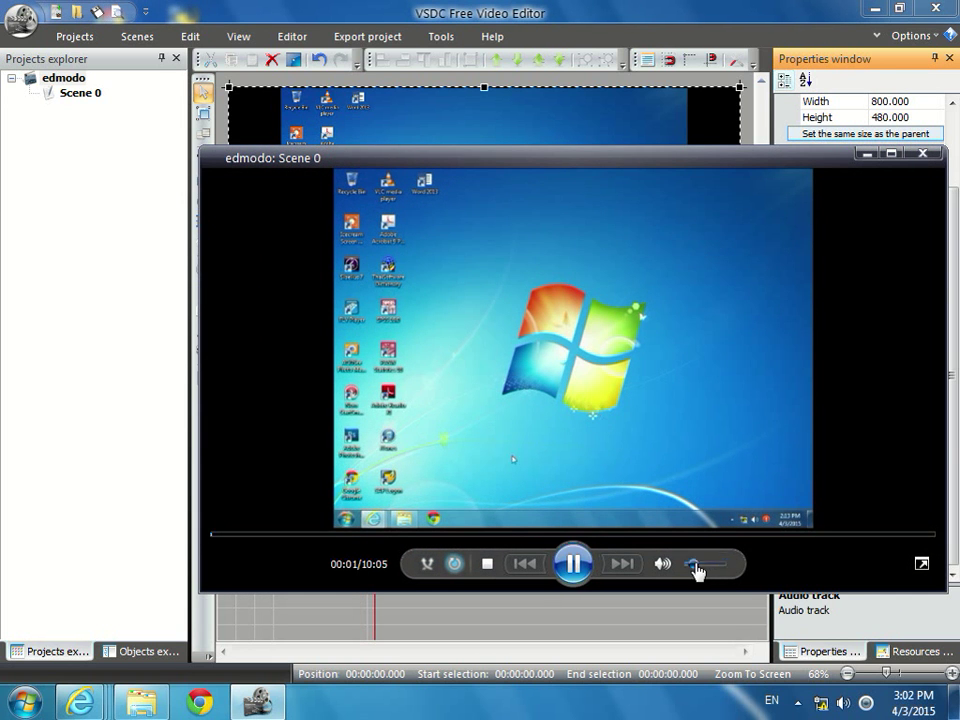
{"action": "left_click", "coordinate": [694, 564]}
{"action": "mouse_move", "coordinate": [706, 570]}
{"action": "left_mouse_down"}
{"action": "mouse_move", "coordinate": [716, 576]}
{"action": "mouse_move", "coordinate": [705, 570]}
{"action": "left_mouse_up"}
{"action": "left_click", "coordinate": [709, 572]}
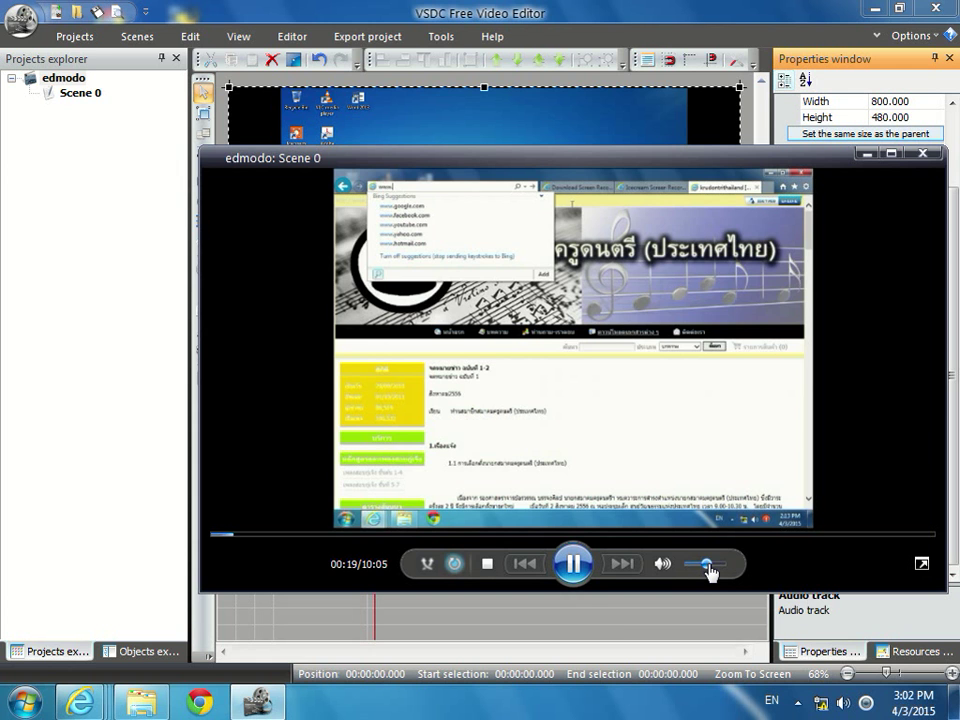
{"action": "left_click", "coordinate": [584, 566]}
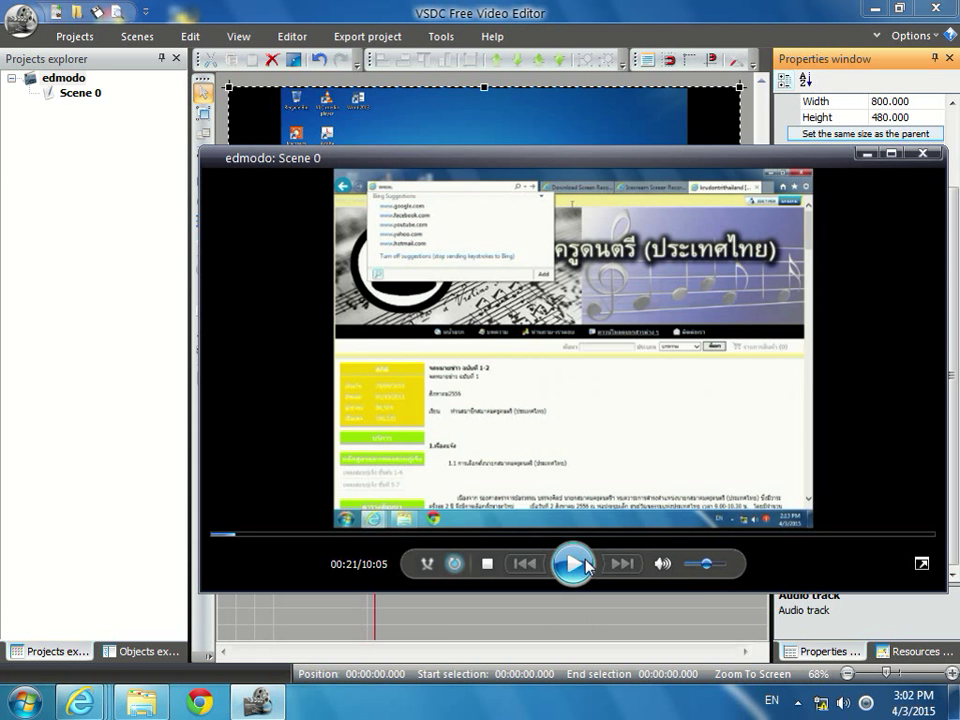
{"action": "left_click", "coordinate": [923, 153]}
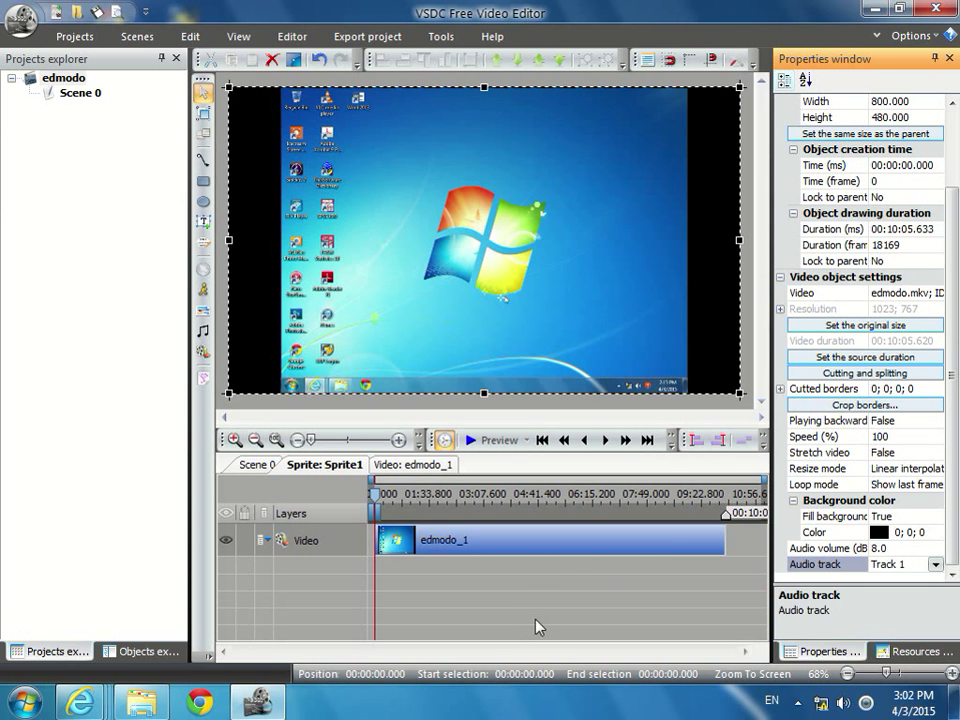
Reselect the edmodo_1 video inside Sprite1 and set its audio track to Don't use audio
{"action": "mouse_move", "coordinate": [571, 558]}
{"action": "left_click", "coordinate": [262, 466]}
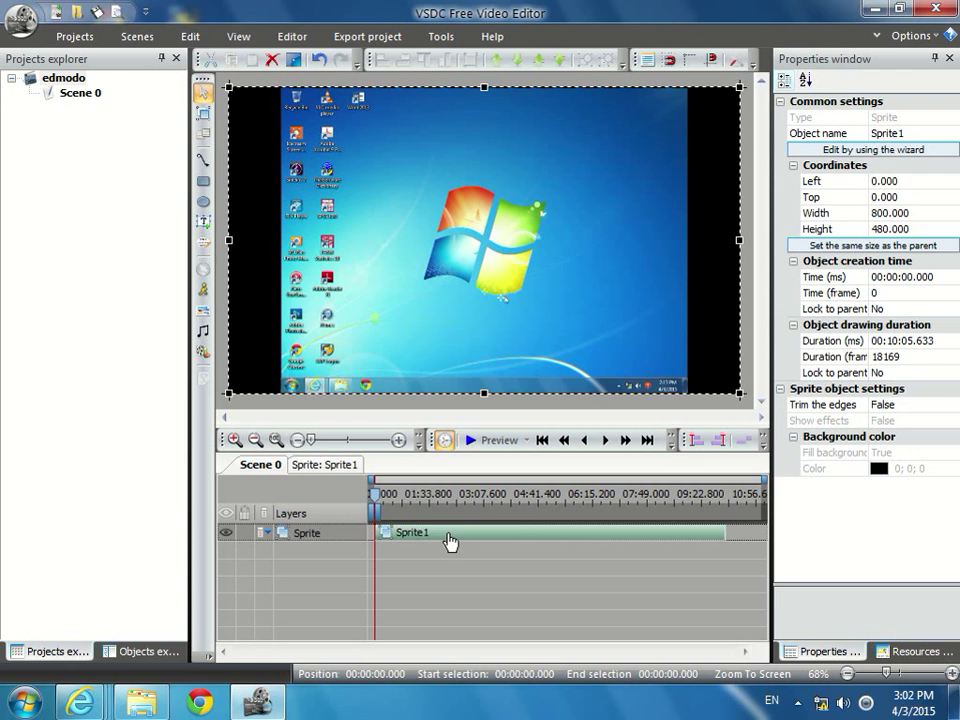
{"action": "left_click", "coordinate": [330, 465]}
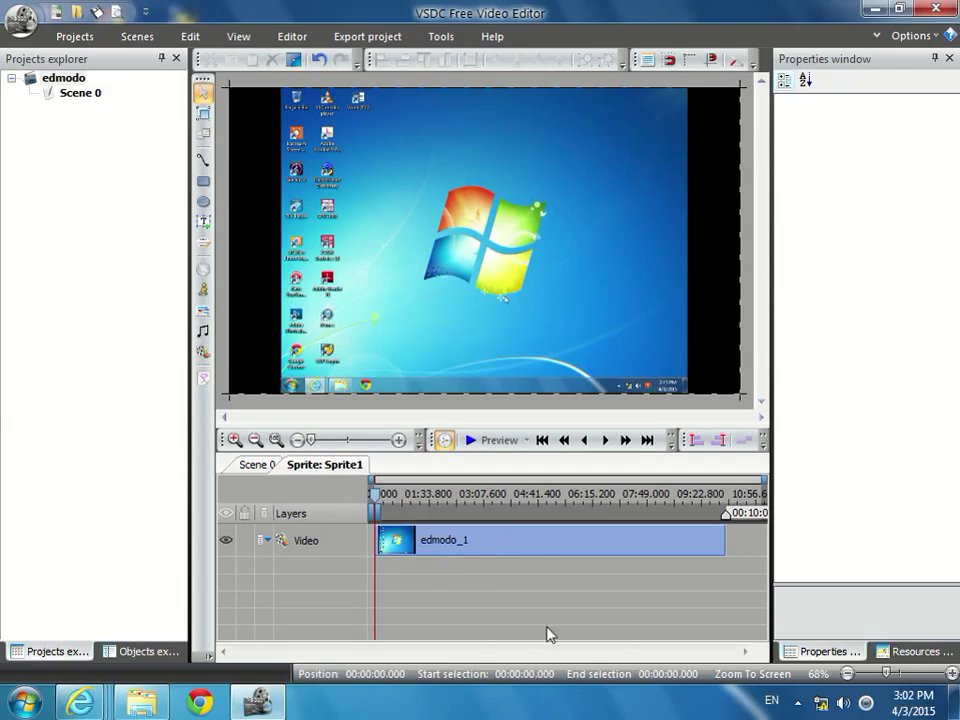
{"action": "mouse_move", "coordinate": [534, 549]}
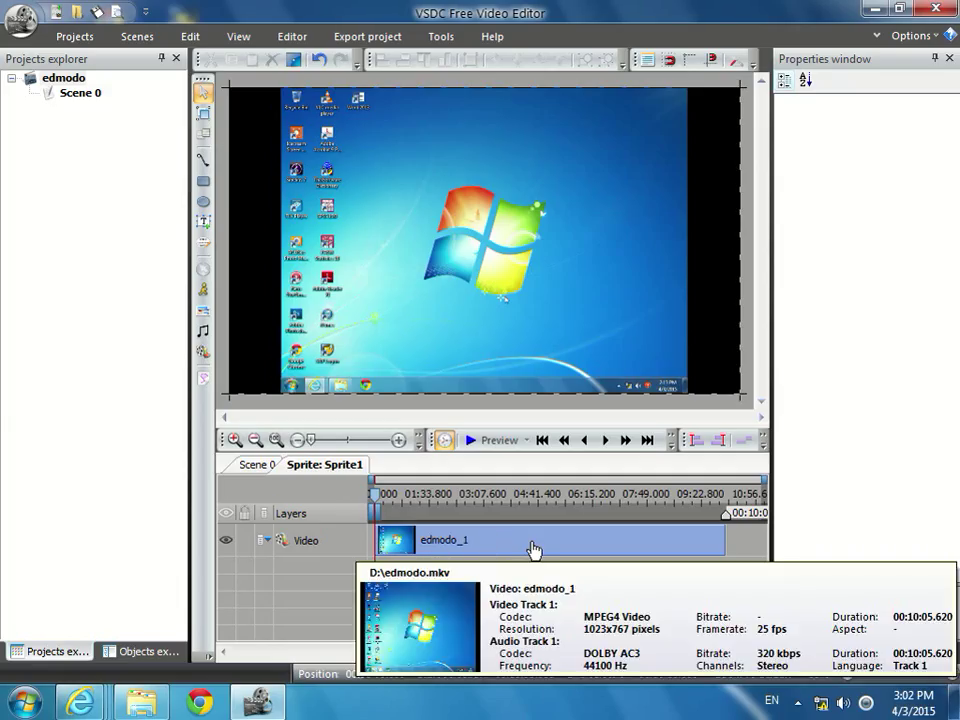
{"action": "left_click", "coordinate": [534, 549]}
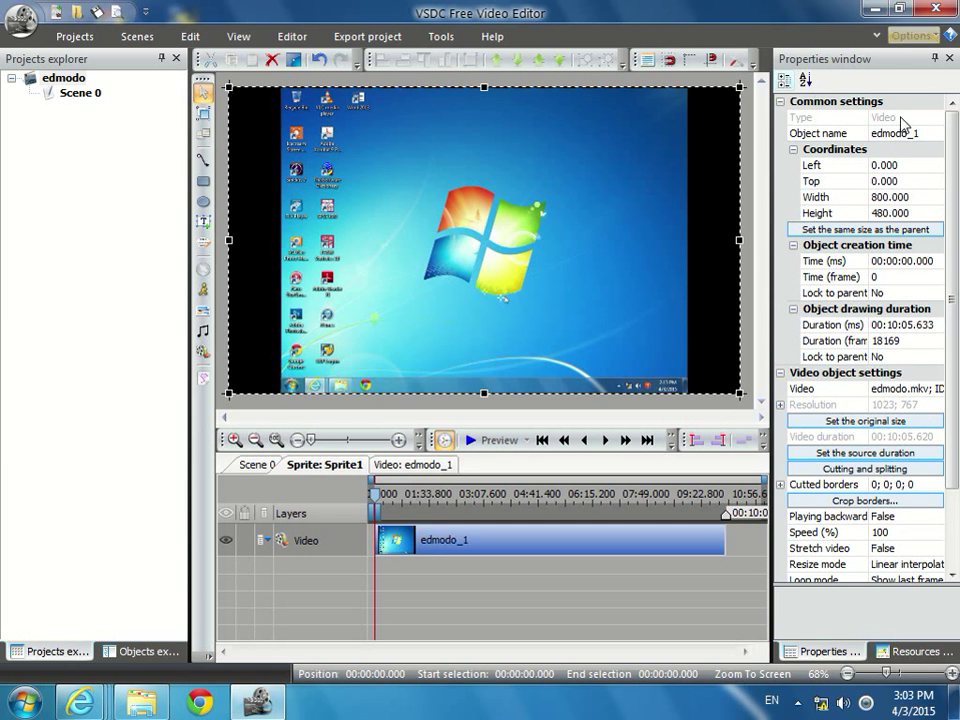
{"action": "scroll", "coordinate": [953, 180], "scroll_direction": "down", "scroll_amount": 2}
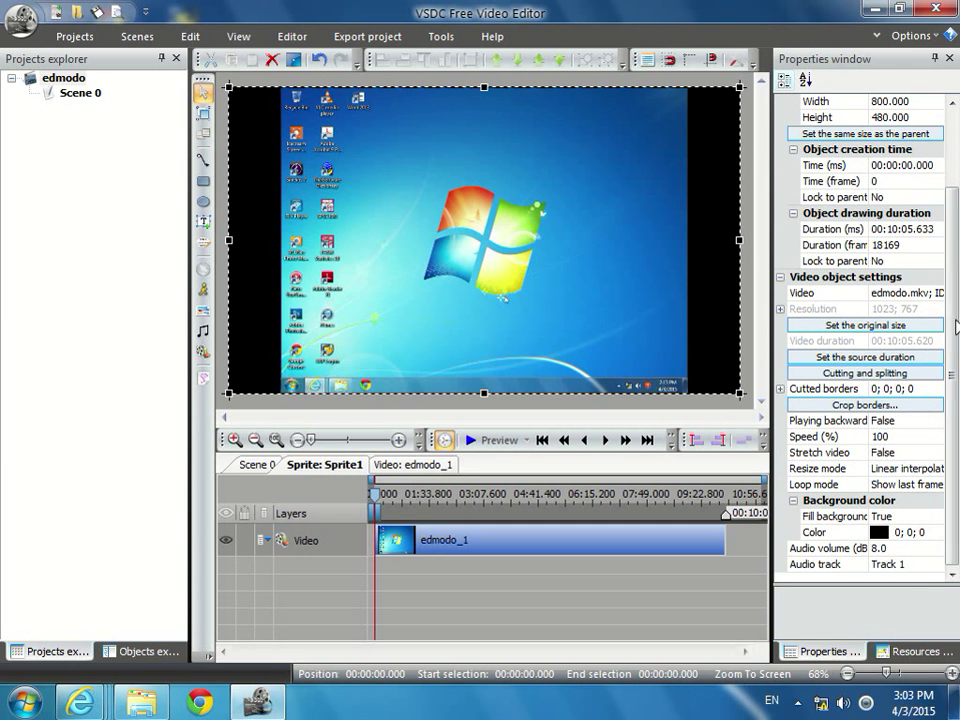
{"action": "left_click", "coordinate": [898, 566]}
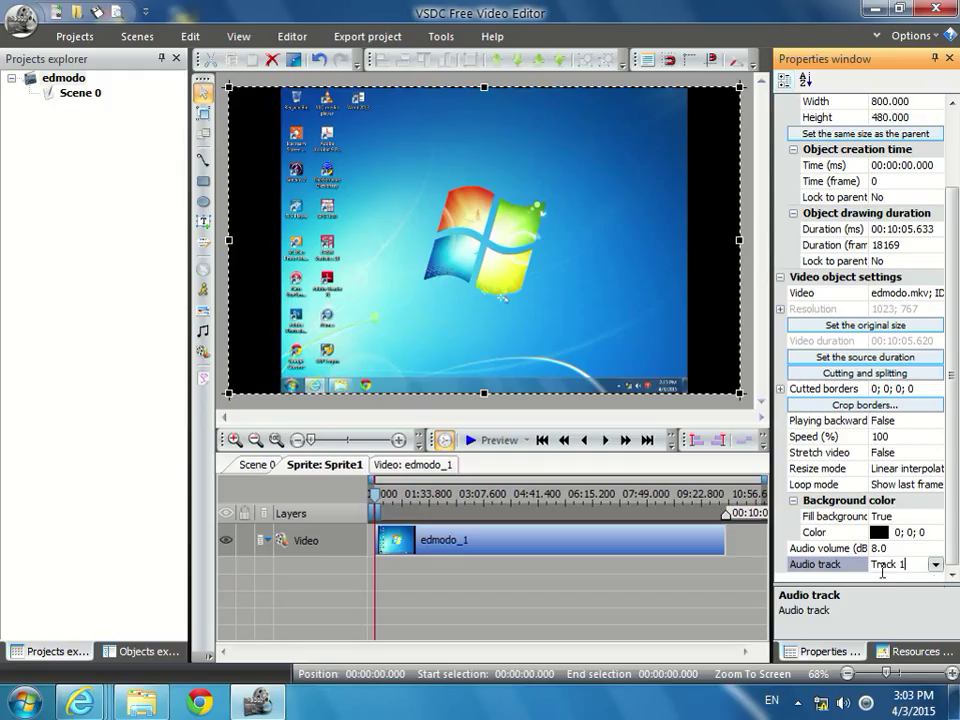
{"action": "left_click", "coordinate": [935, 565]}
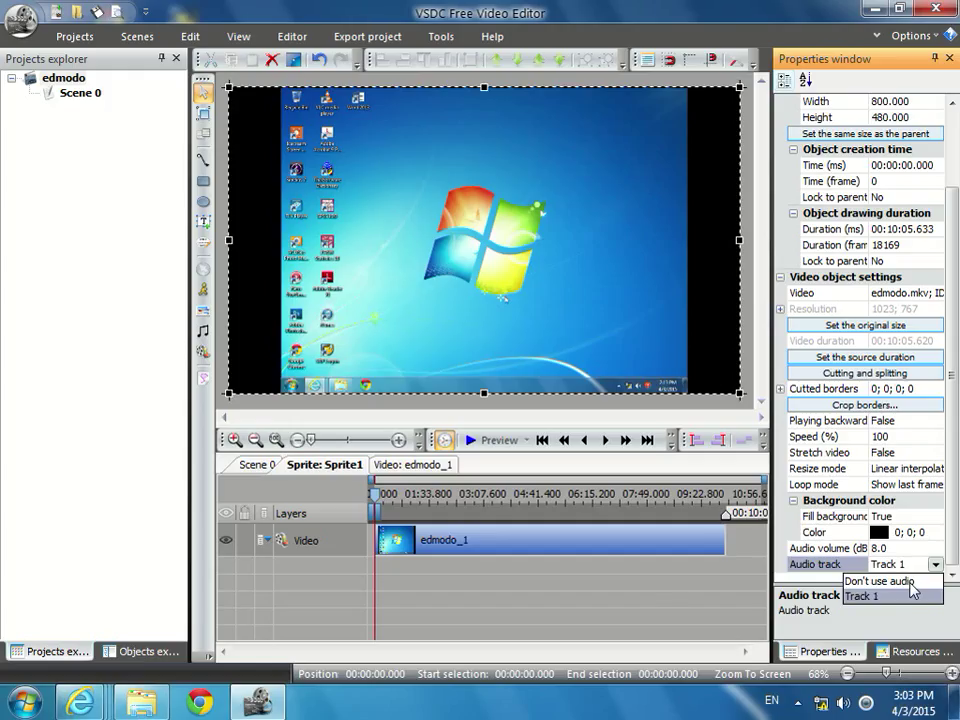
{"action": "left_click", "coordinate": [910, 582]}
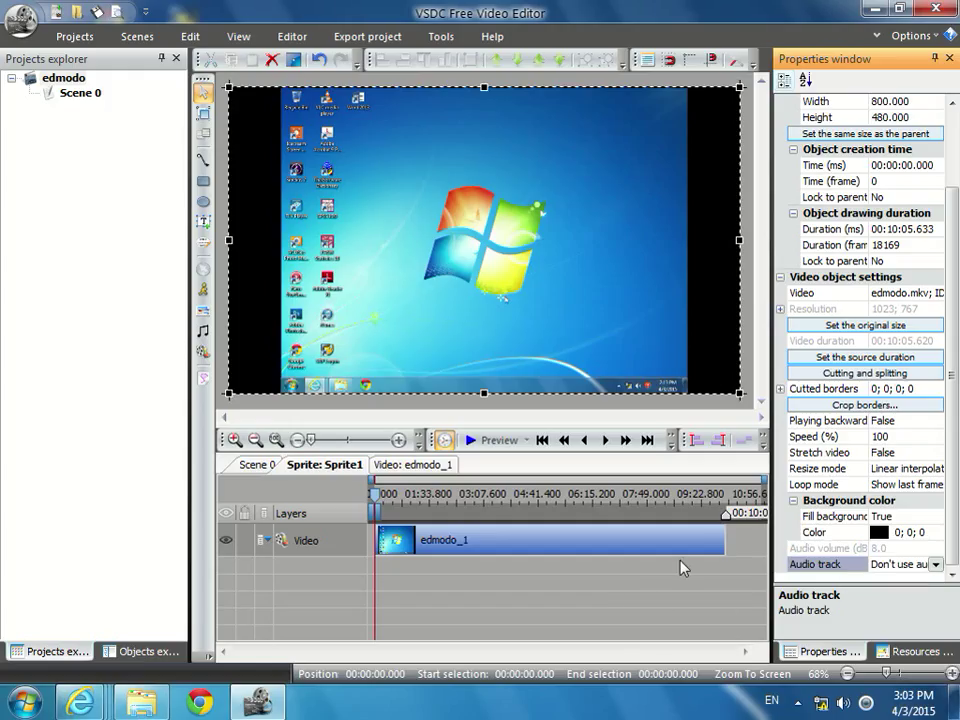
Preview the scene to check it without audio, pause playback and close the preview
{"action": "left_click", "coordinate": [490, 440]}
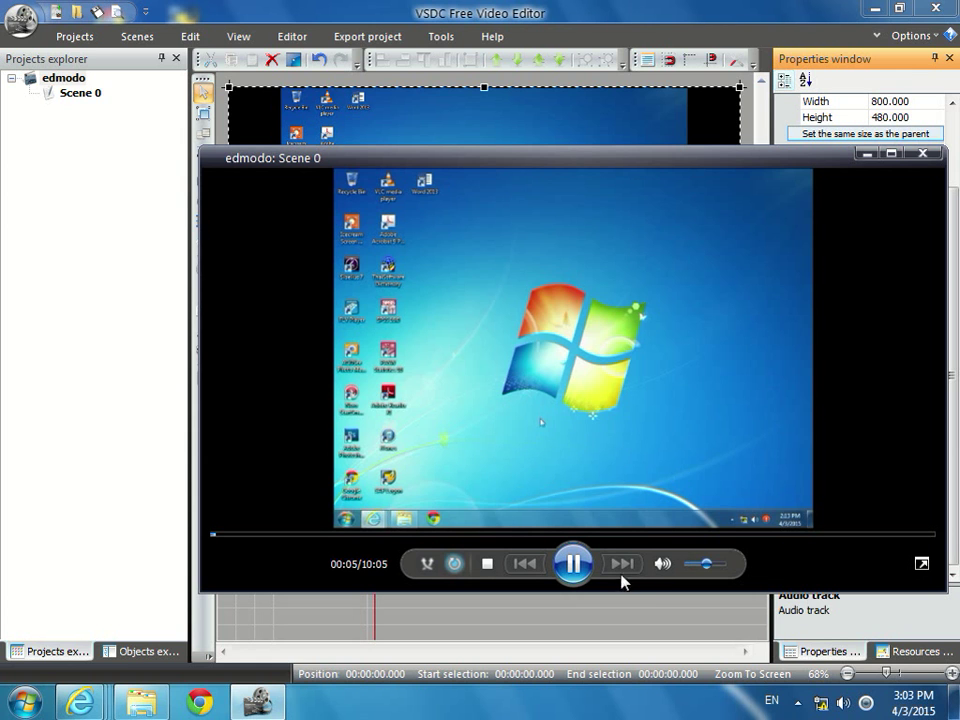
{"action": "left_click", "coordinate": [584, 567]}
{"action": "left_click", "coordinate": [922, 153]}
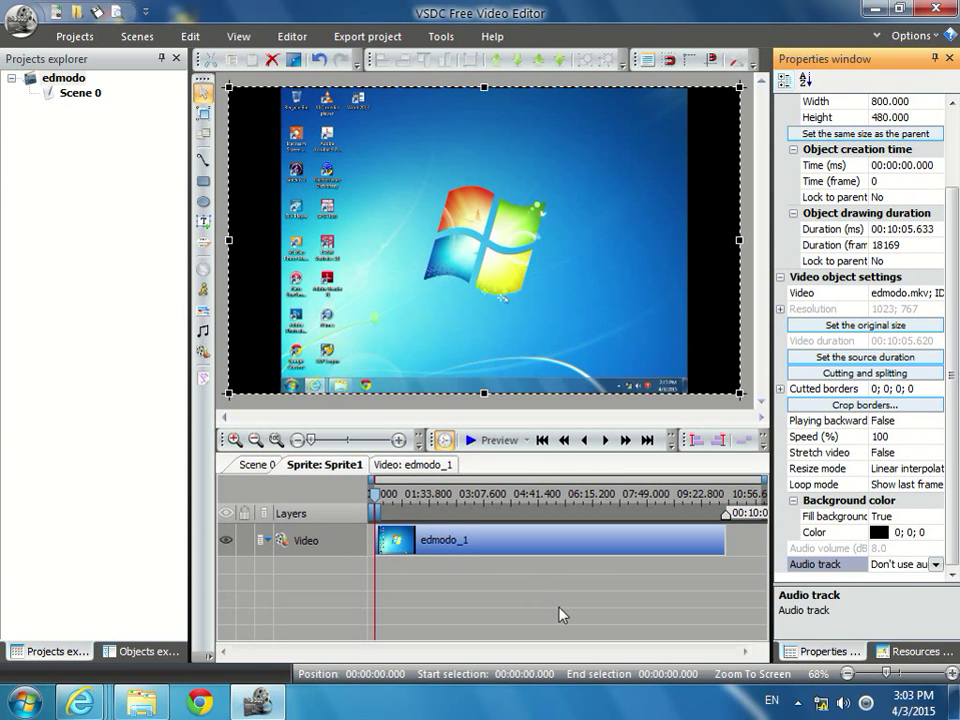
Re-enable the edmodo_1 clip's sound by choosing Track 1 as its audio track
{"action": "left_click", "coordinate": [936, 565]}
{"action": "left_click", "coordinate": [920, 593]}
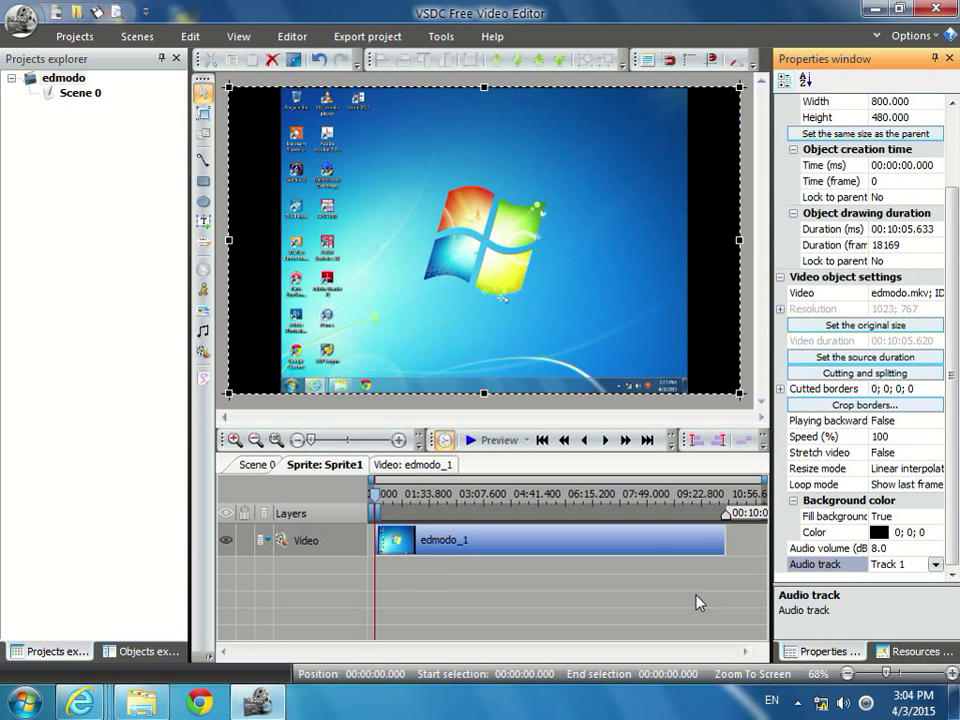
{"action": "left_click", "coordinate": [637, 545]}
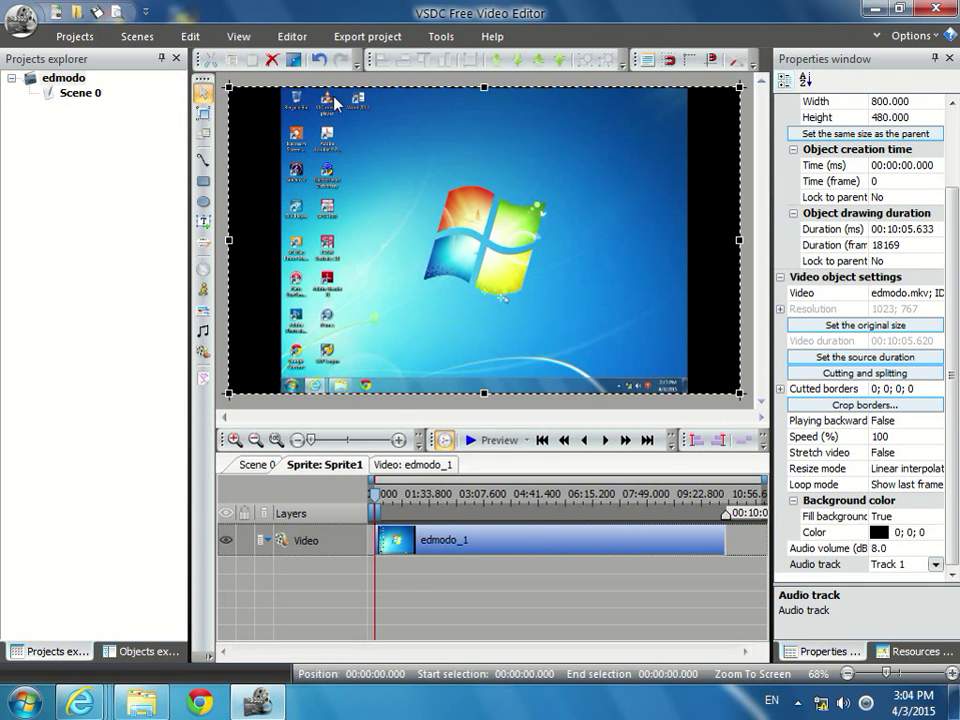
Export the clip's audio through Cutting and splitting as a 128 kbps, 44100 Hz stereo MP3, D:\edmodo_New.mp3, and close the cutting editor
{"action": "left_click", "coordinate": [292, 37]}
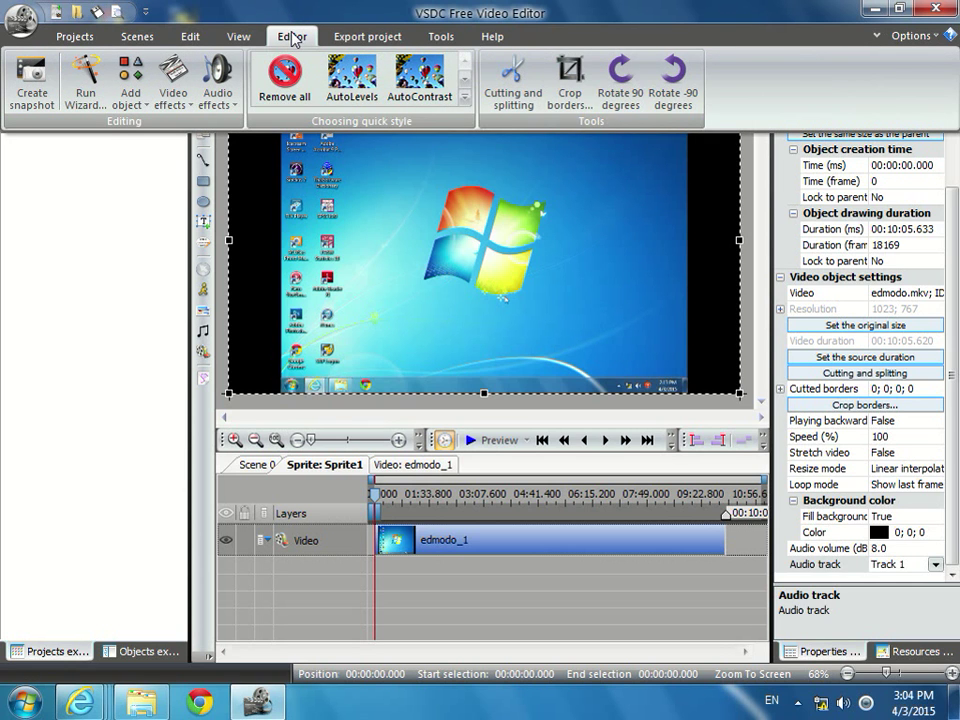
{"action": "left_click", "coordinate": [514, 88]}
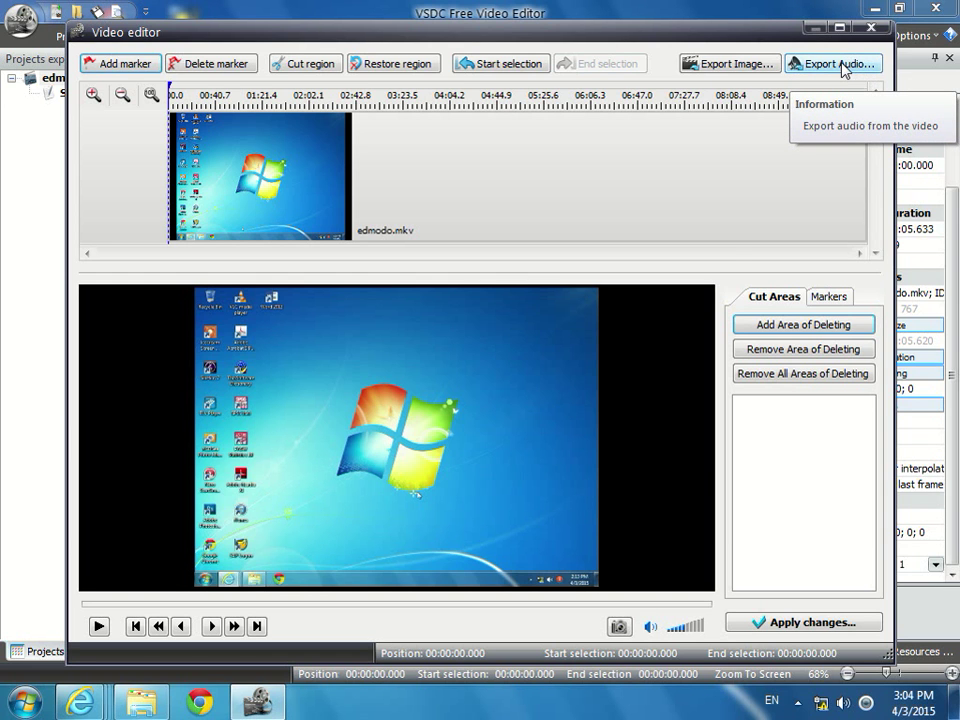
{"action": "left_click", "coordinate": [840, 64]}
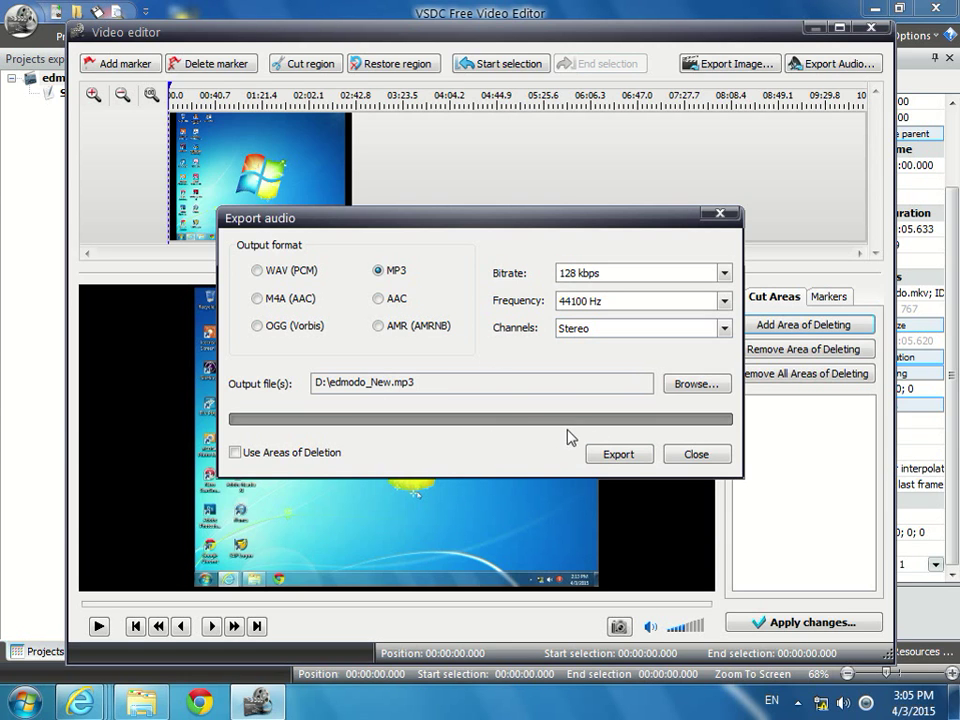
{"action": "left_click", "coordinate": [620, 455]}
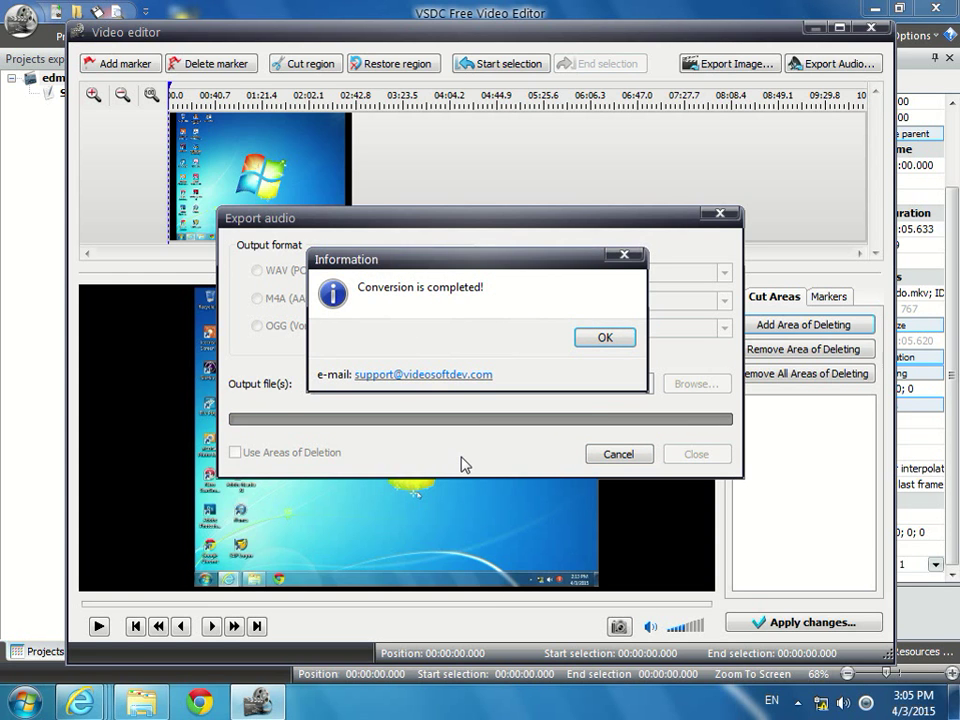
{"action": "left_click", "coordinate": [612, 341]}
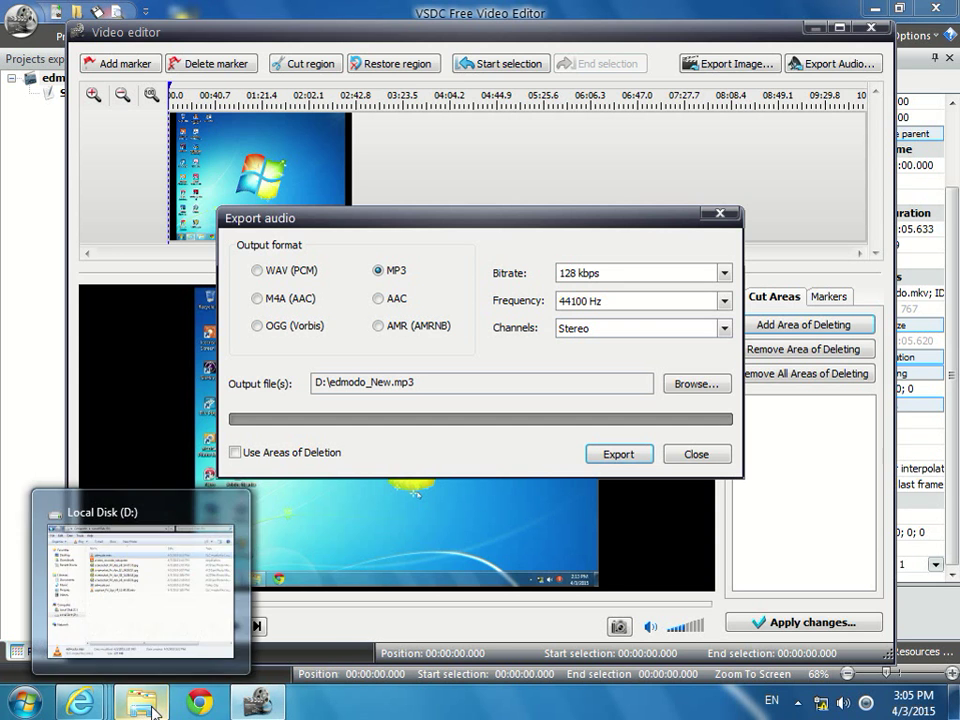
{"action": "left_click", "coordinate": [697, 455]}
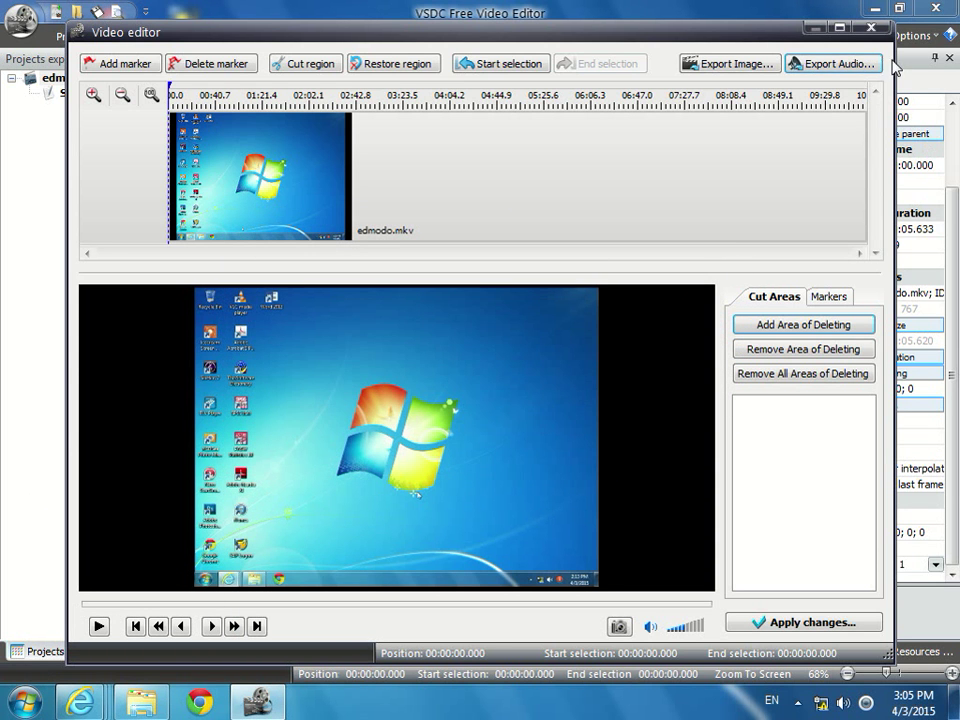
{"action": "left_click", "coordinate": [878, 28]}
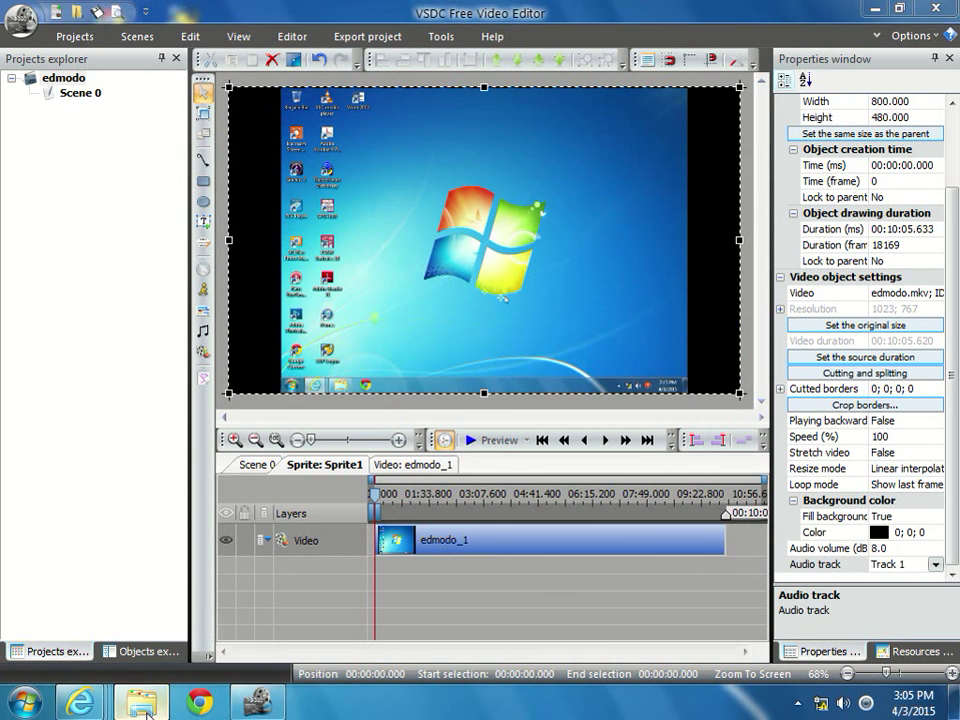
Switch to Windows Explorer and select the exported edmodo_New.mp3 on Local Disk (D:)
{"action": "left_click", "coordinate": [132, 704]}
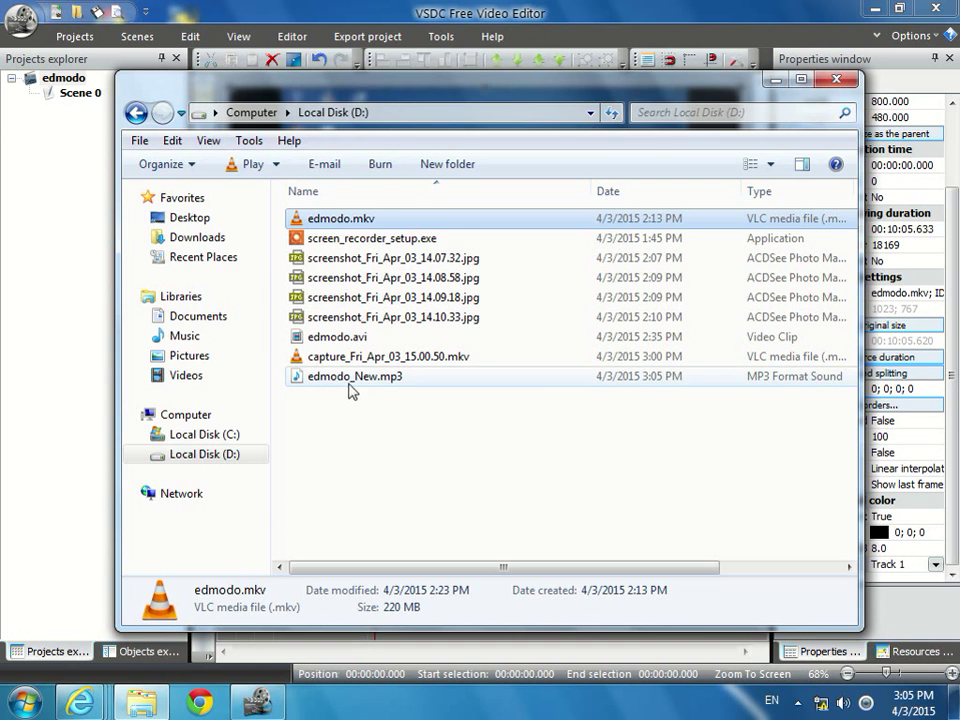
{"action": "mouse_move", "coordinate": [389, 388]}
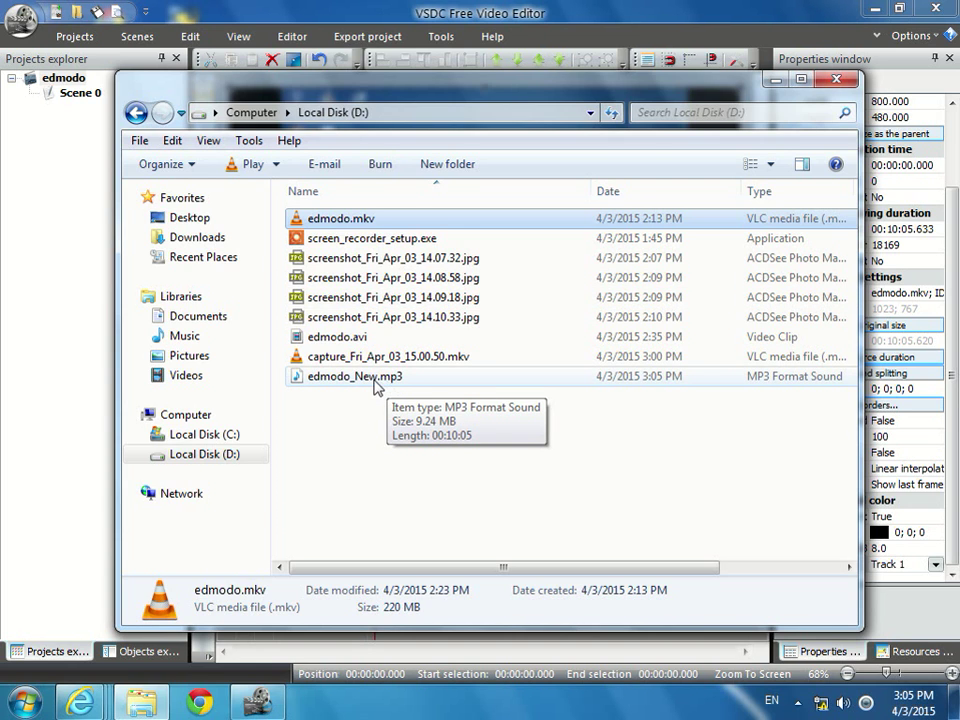
{"action": "left_click", "coordinate": [377, 387]}
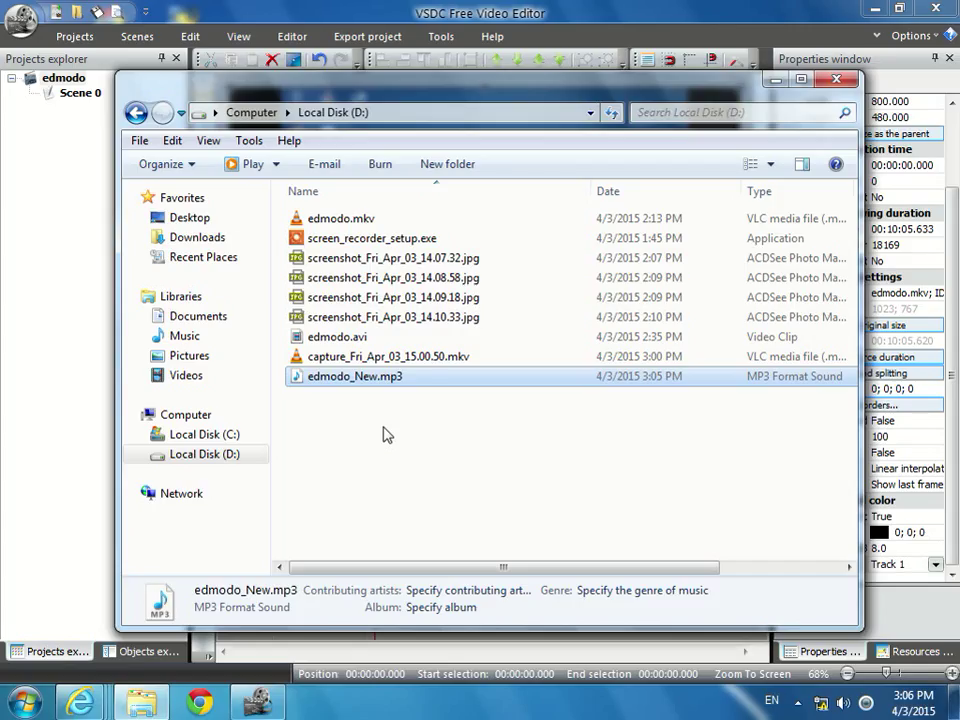
Minimize the video editor, switch to Internet Explorer and search the web for audacity
{"action": "left_click", "coordinate": [876, 8]}
{"action": "left_click_drag", "start_coordinate": [640, 88], "coordinate": [722, 63]}
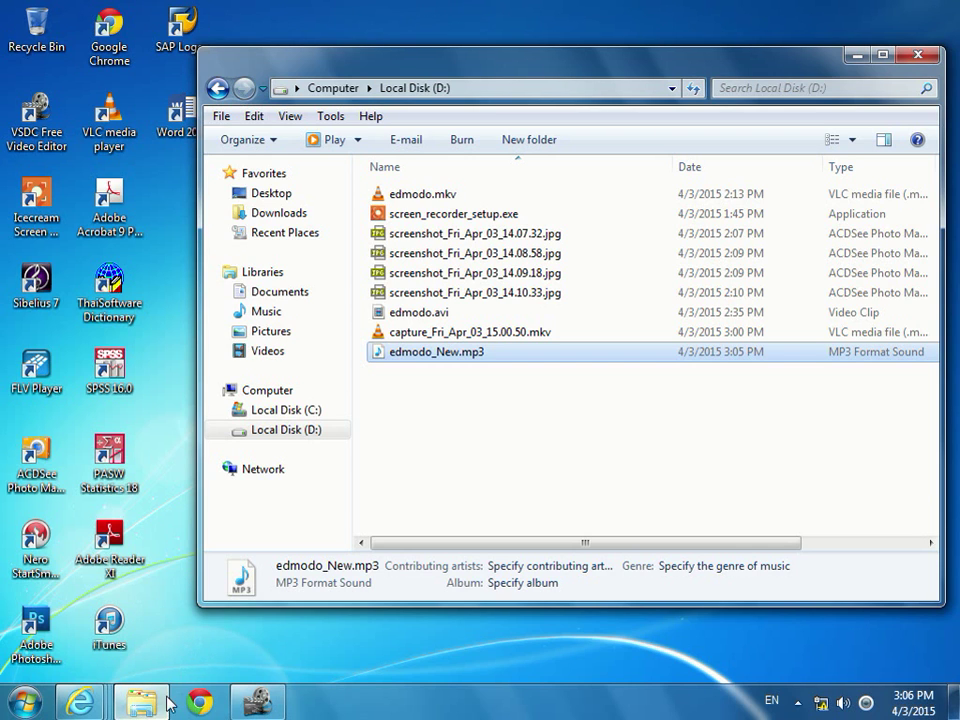
{"action": "left_click", "coordinate": [82, 703]}
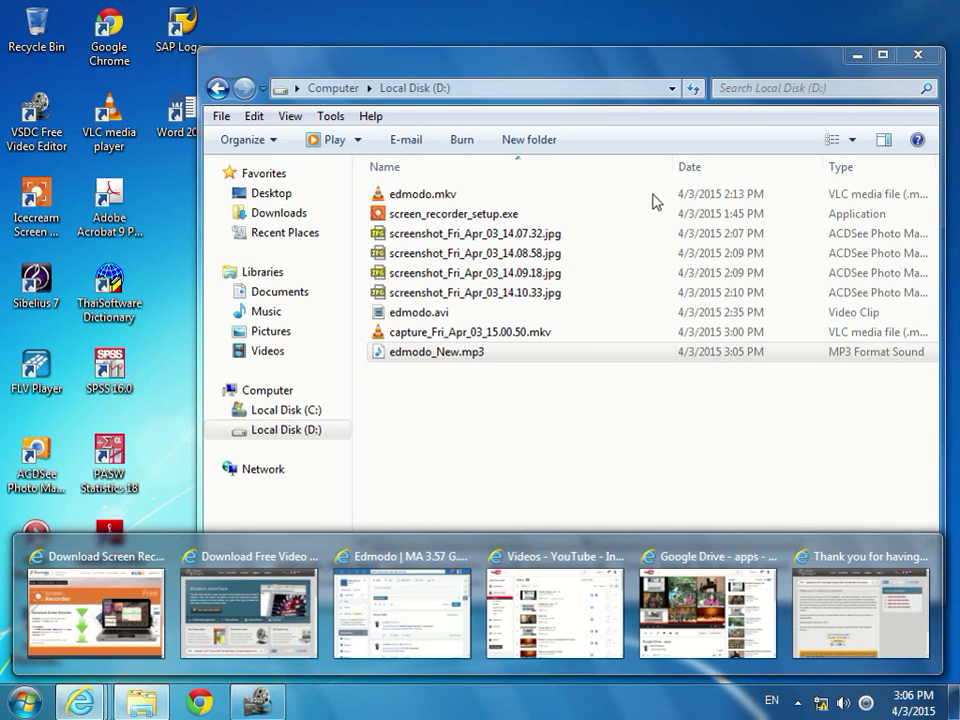
{"action": "left_click", "coordinate": [707, 615]}
{"action": "key", "text": "ctrl+Tab"}
{"action": "left_click", "coordinate": [295, 36]}
{"action": "type", "text": "auda"}
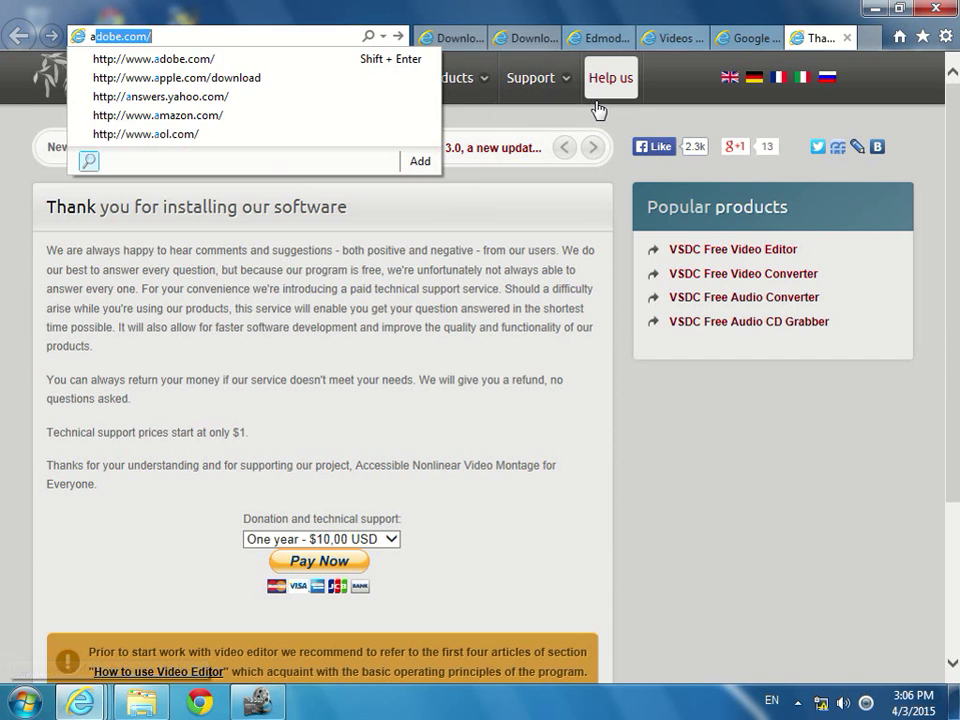
{"action": "type", "text": "city"}
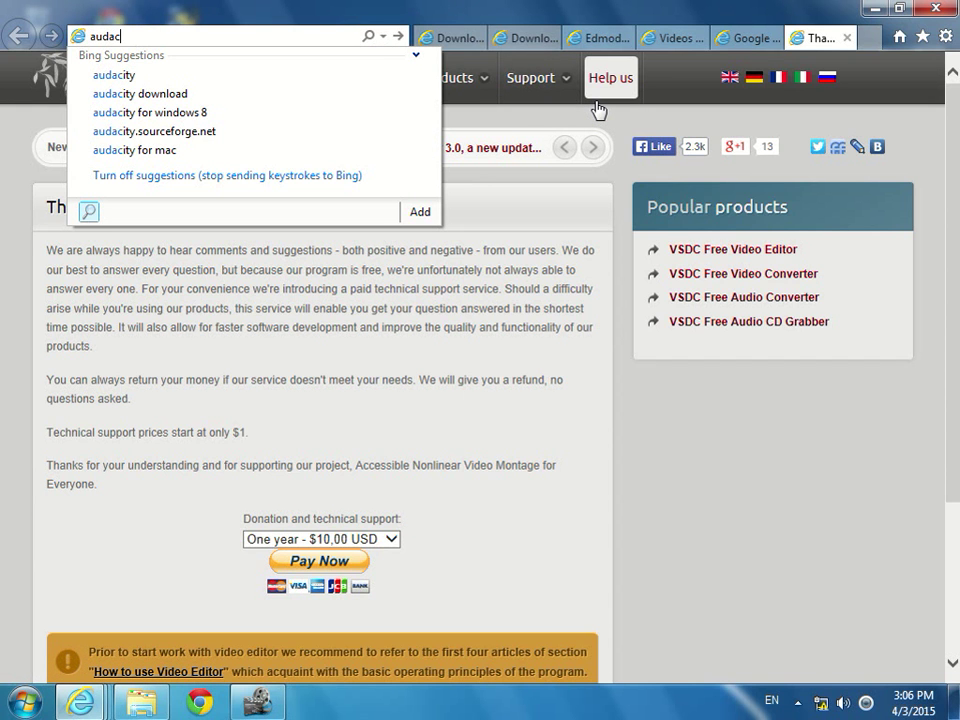
{"action": "key", "text": "Return"}
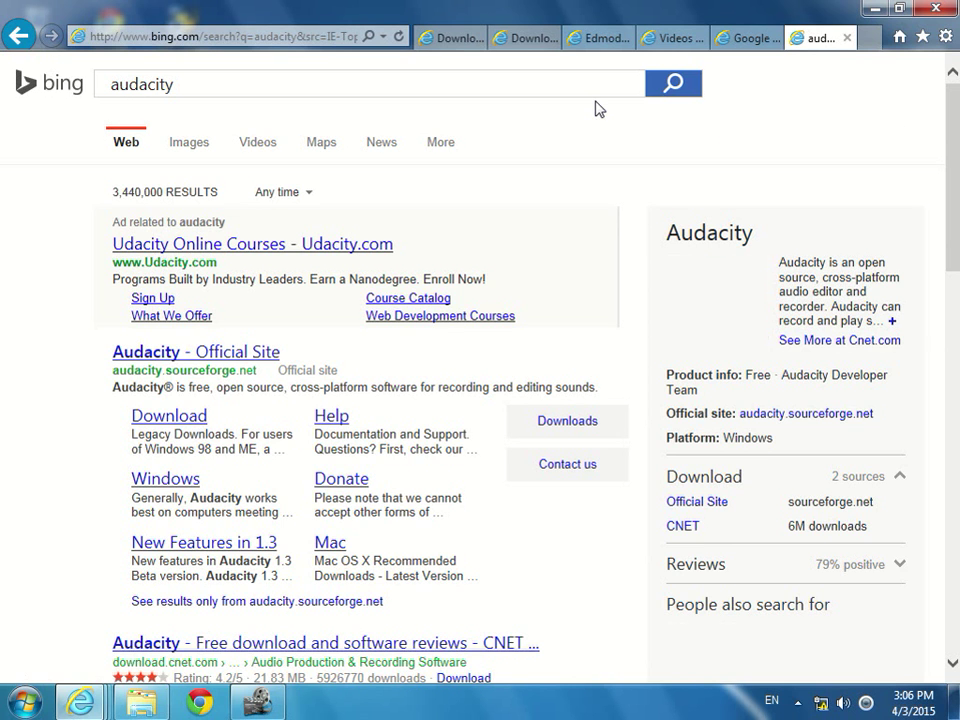
Open Audacity's official site from the search results and request the Audacity download
{"action": "left_click", "coordinate": [240, 255]}
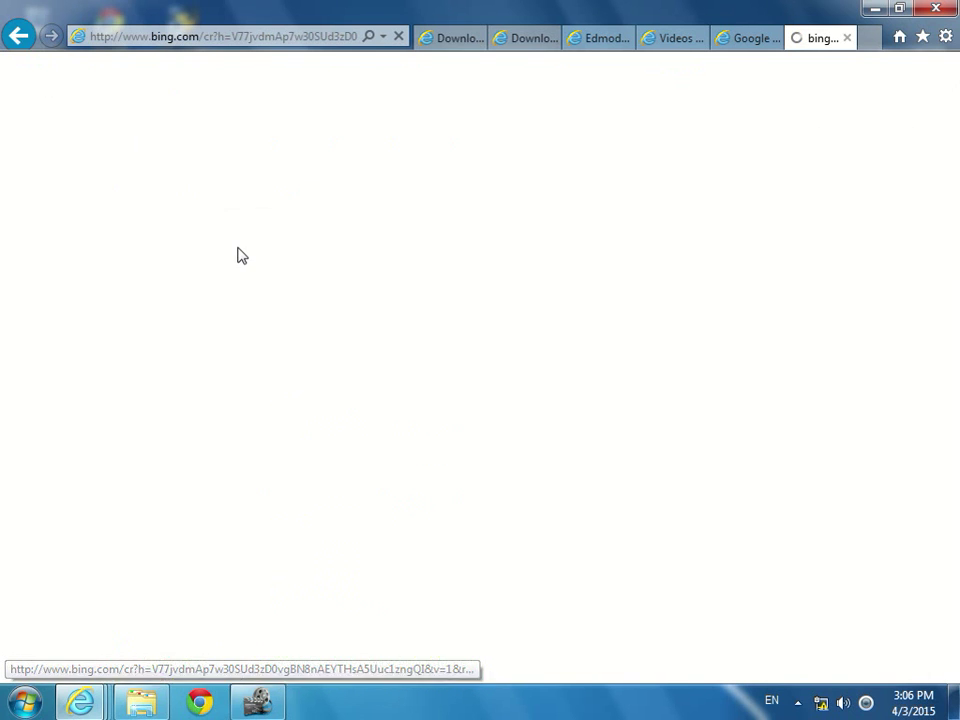
{"action": "left_click", "coordinate": [18, 35]}
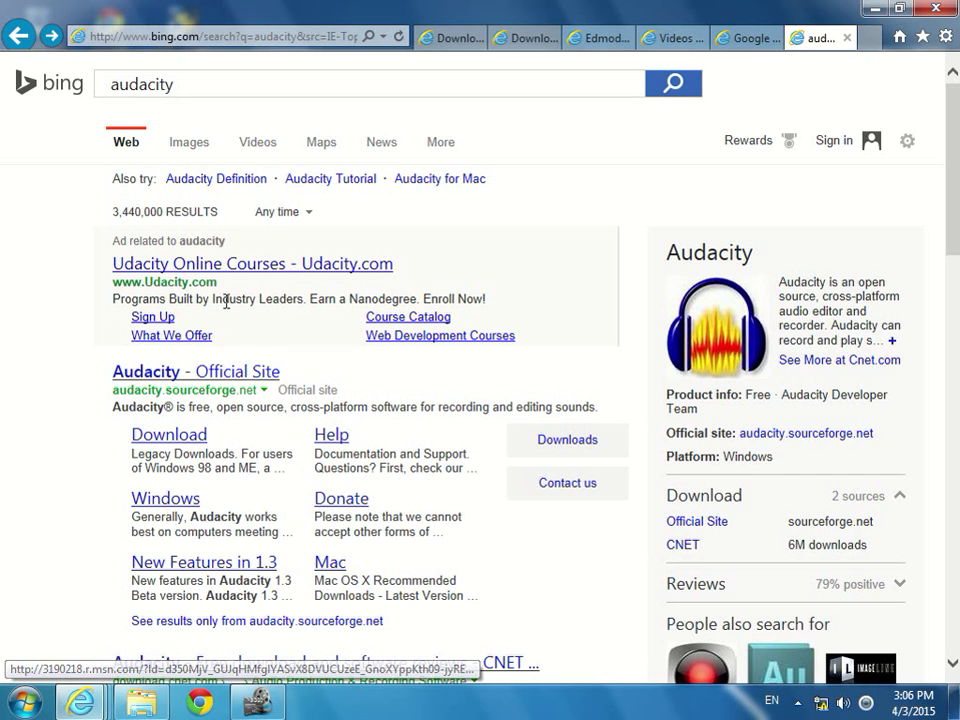
{"action": "left_click", "coordinate": [212, 374]}
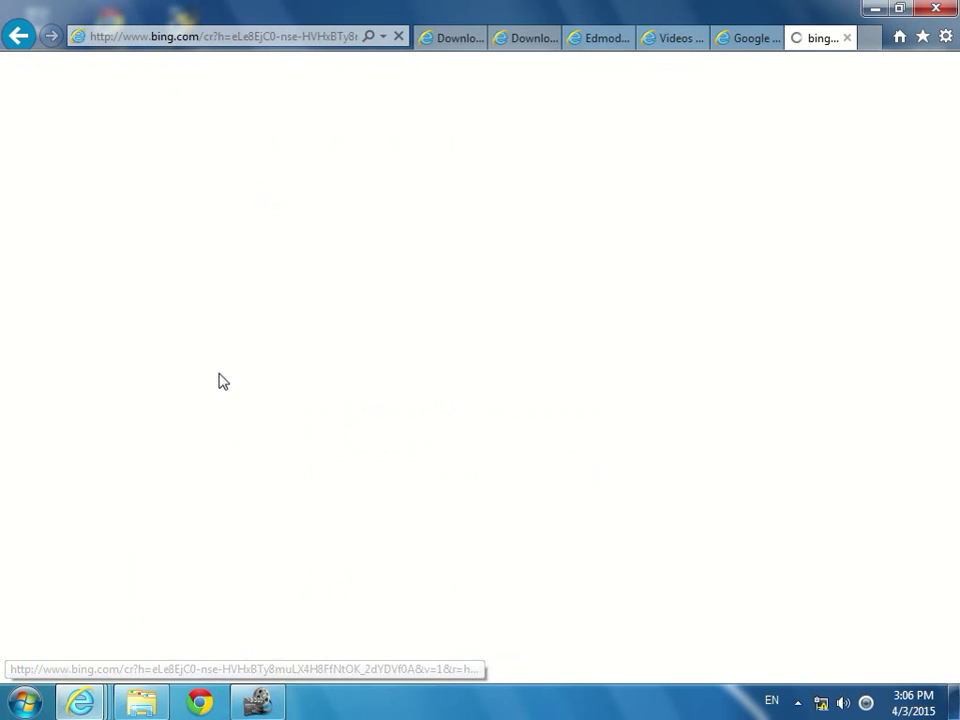
{"action": "left_click", "coordinate": [306, 315]}
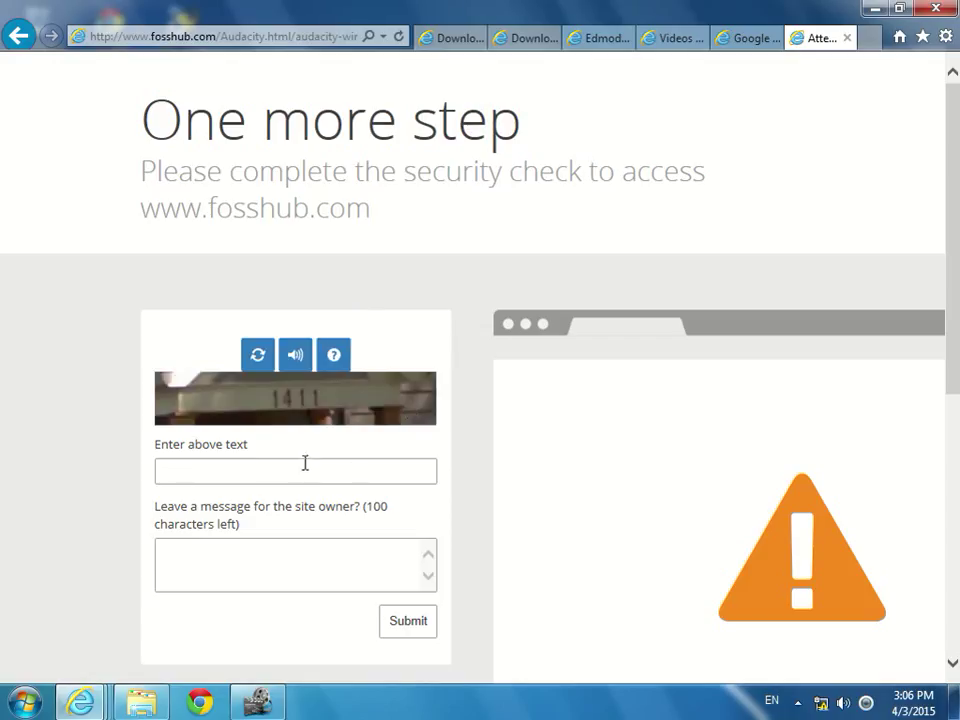
Enter the text shown in the fosshub.com security check and submit it
{"action": "left_click", "coordinate": [311, 471]}
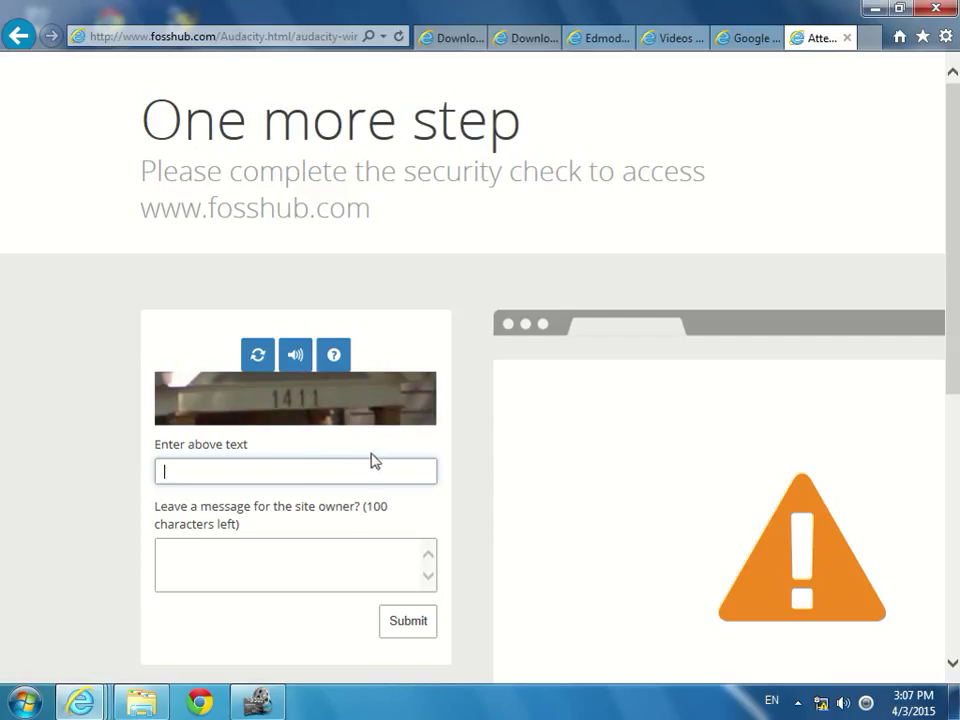
{"action": "type", "text": "1411"}
{"action": "left_click", "coordinate": [421, 627]}
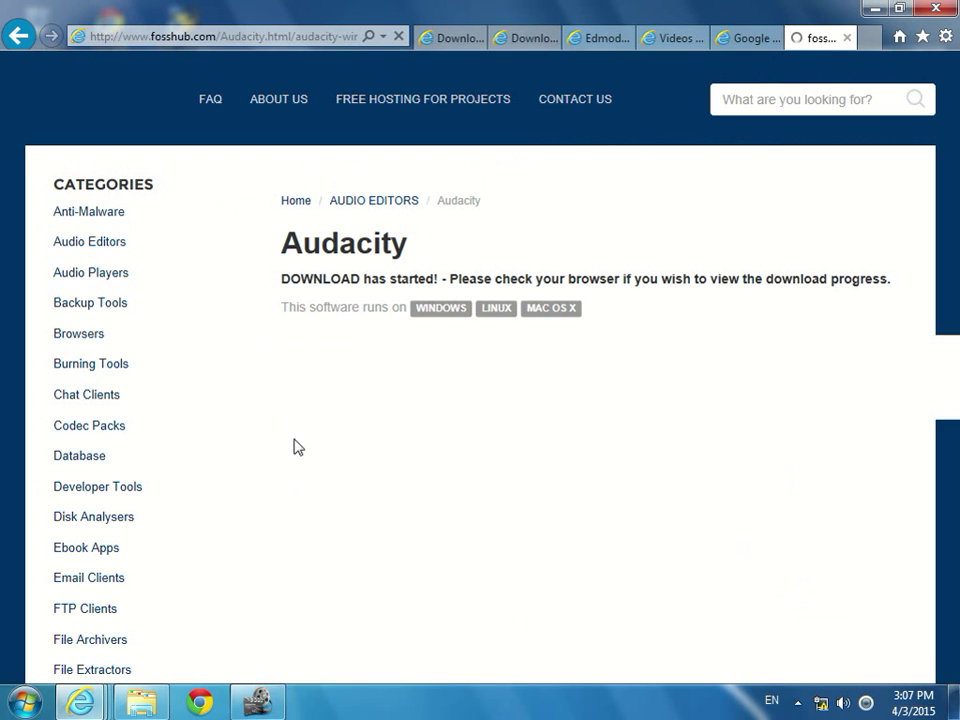
Run the audacity-win-2.1.0.exe installer from the download prompt and show the list of downloads
{"action": "scroll", "coordinate": [489, 503], "scroll_direction": "down", "scroll_amount": 4}
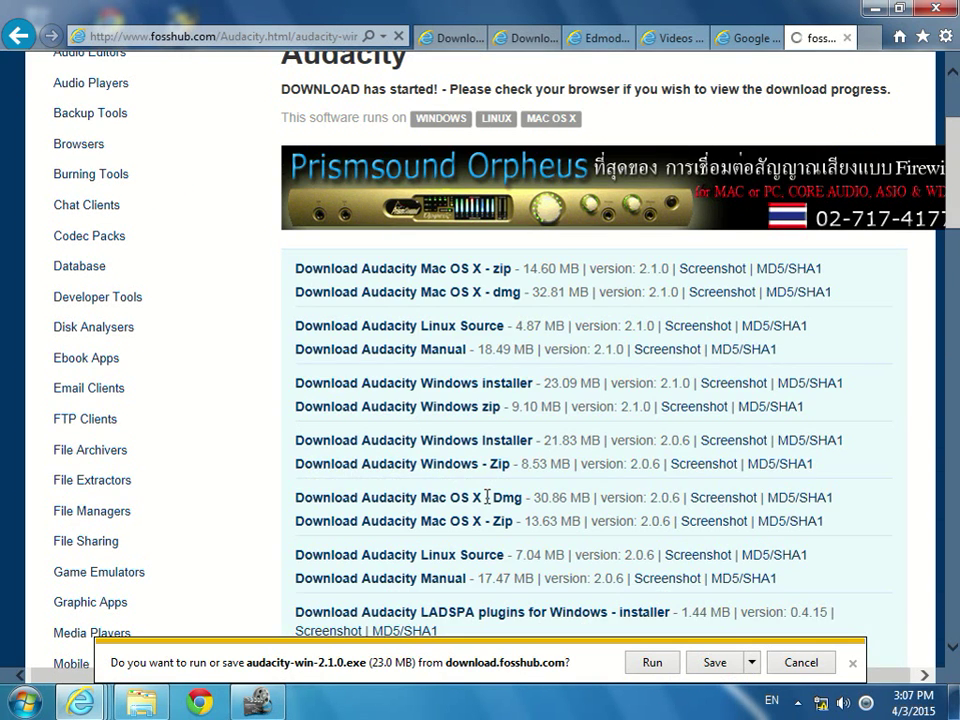
{"action": "left_click", "coordinate": [652, 664]}
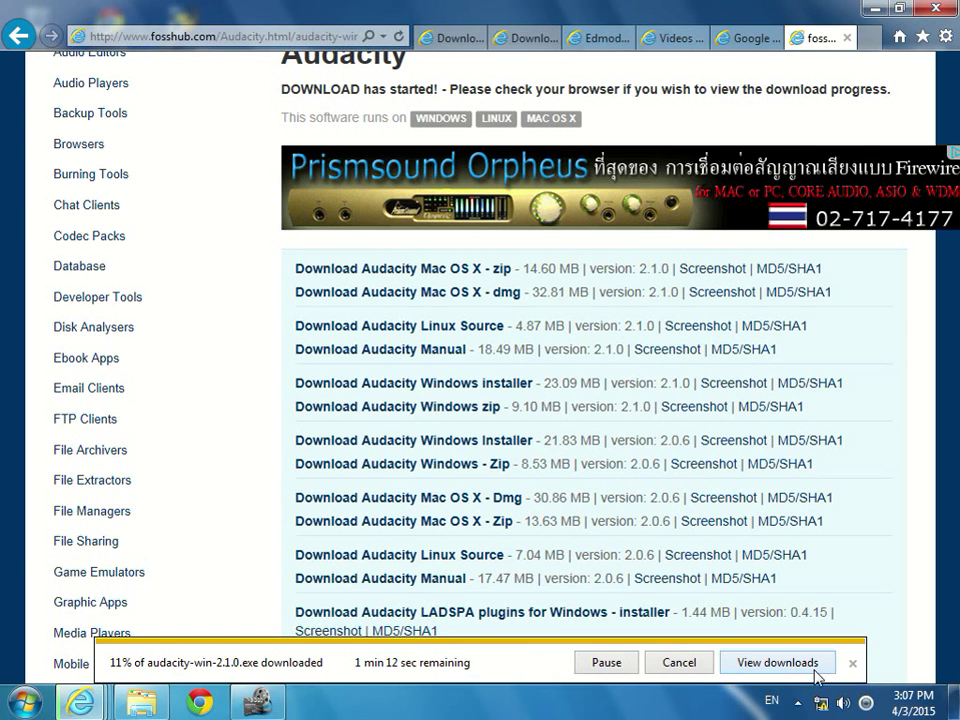
{"action": "left_click", "coordinate": [780, 662]}
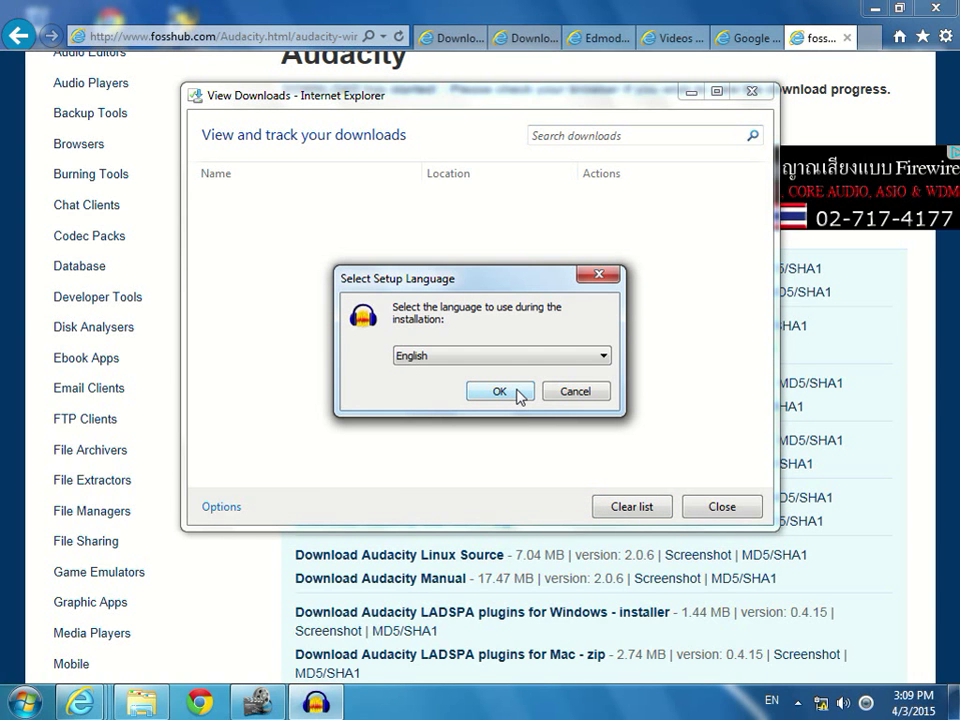
Install Audacity in English to C:\Program Files\Audacity with a desktop icon, and finish setup with Launch Audacity enabled
{"action": "left_click", "coordinate": [519, 393]}
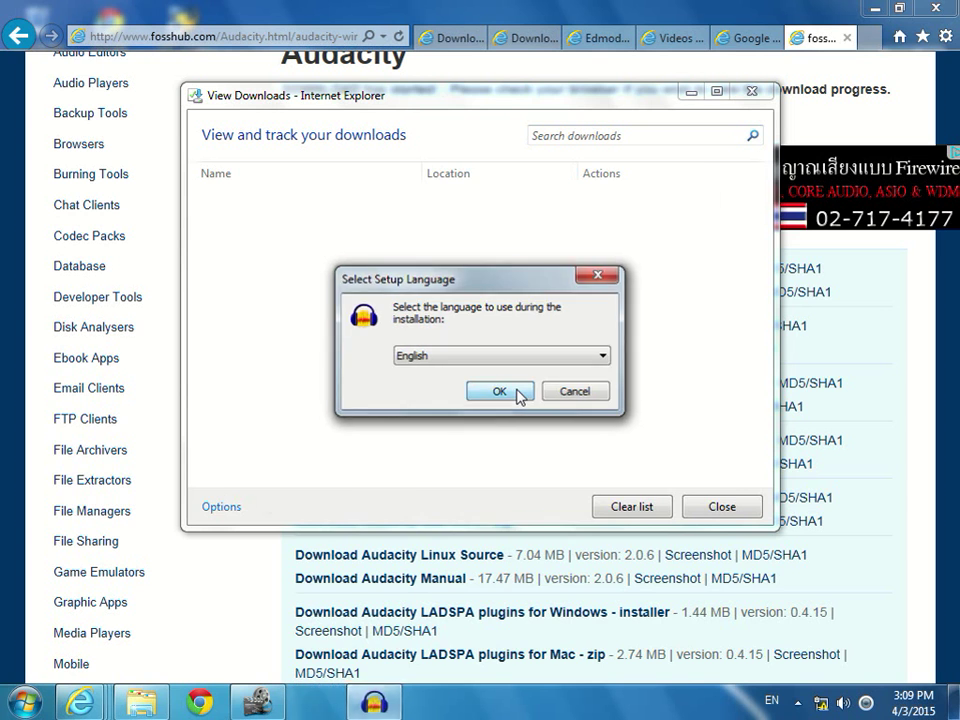
{"action": "left_click", "coordinate": [594, 504]}
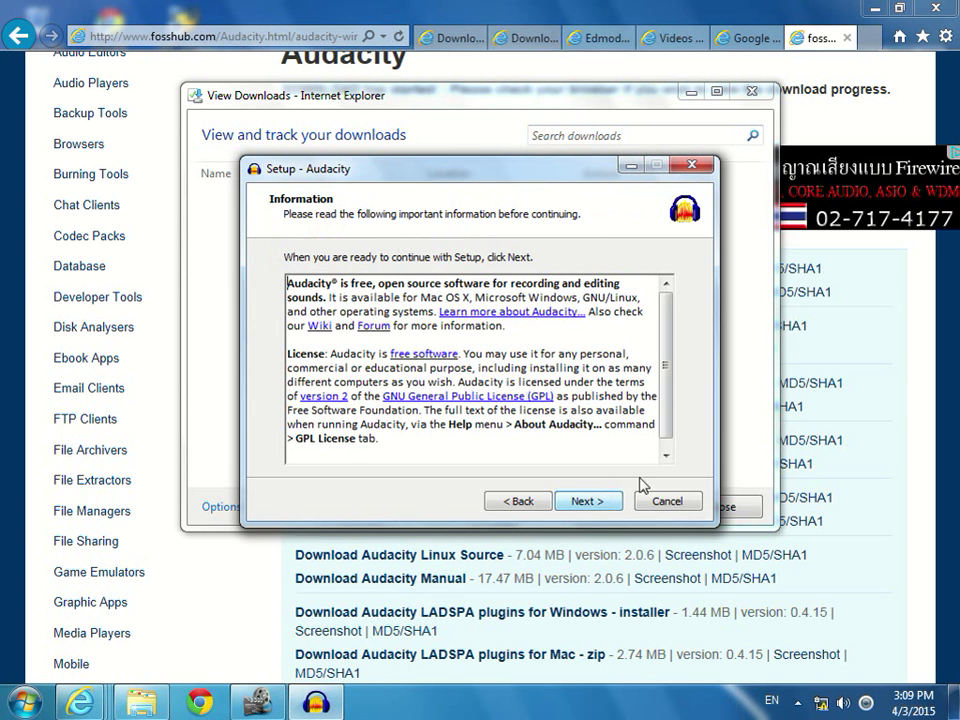
{"action": "left_click", "coordinate": [588, 501]}
{"action": "left_click", "coordinate": [612, 502]}
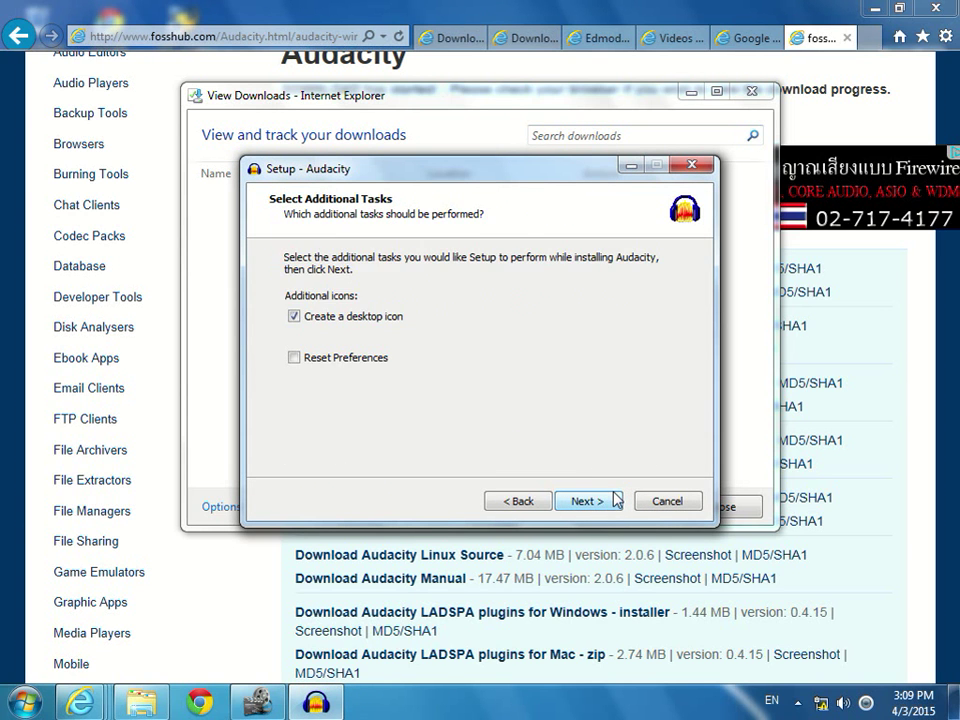
{"action": "left_click", "coordinate": [585, 501]}
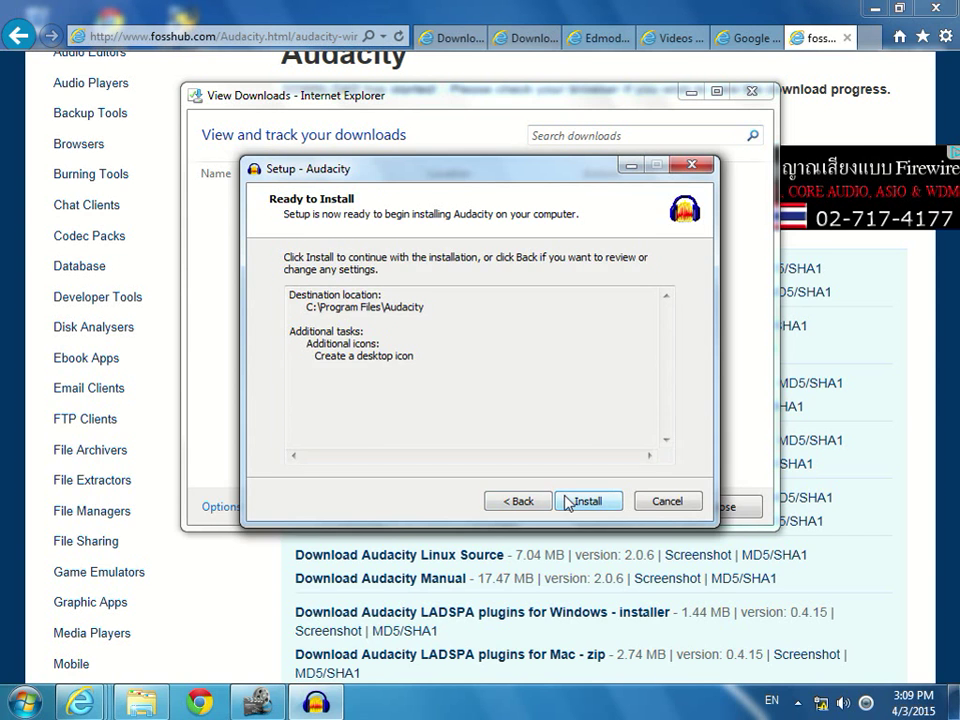
{"action": "left_click", "coordinate": [578, 501]}
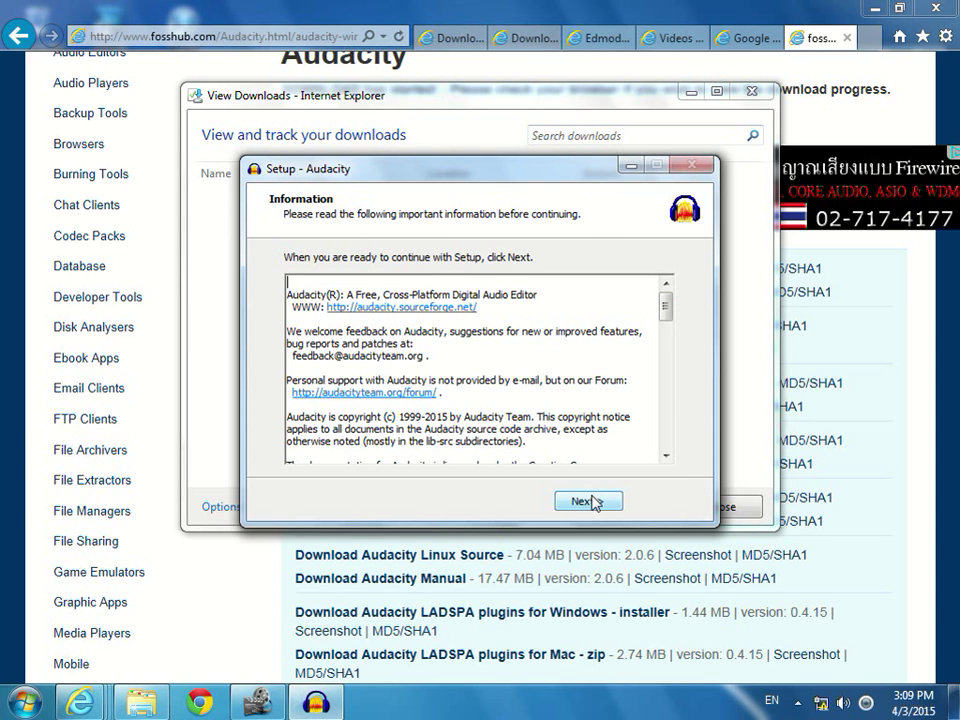
{"action": "left_click", "coordinate": [590, 502]}
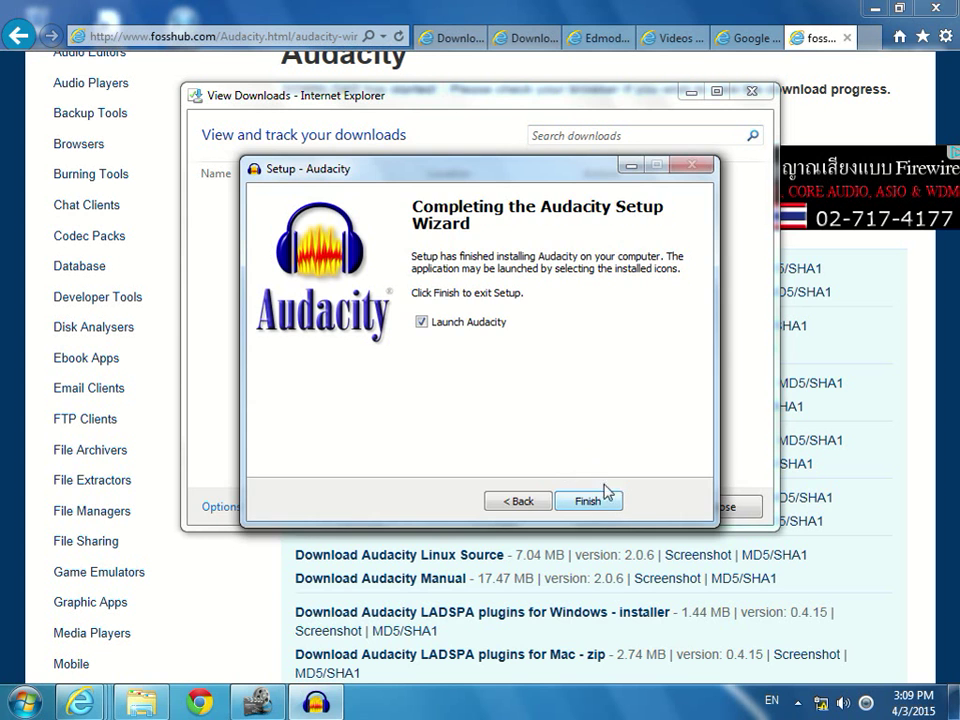
{"action": "left_click", "coordinate": [600, 503]}
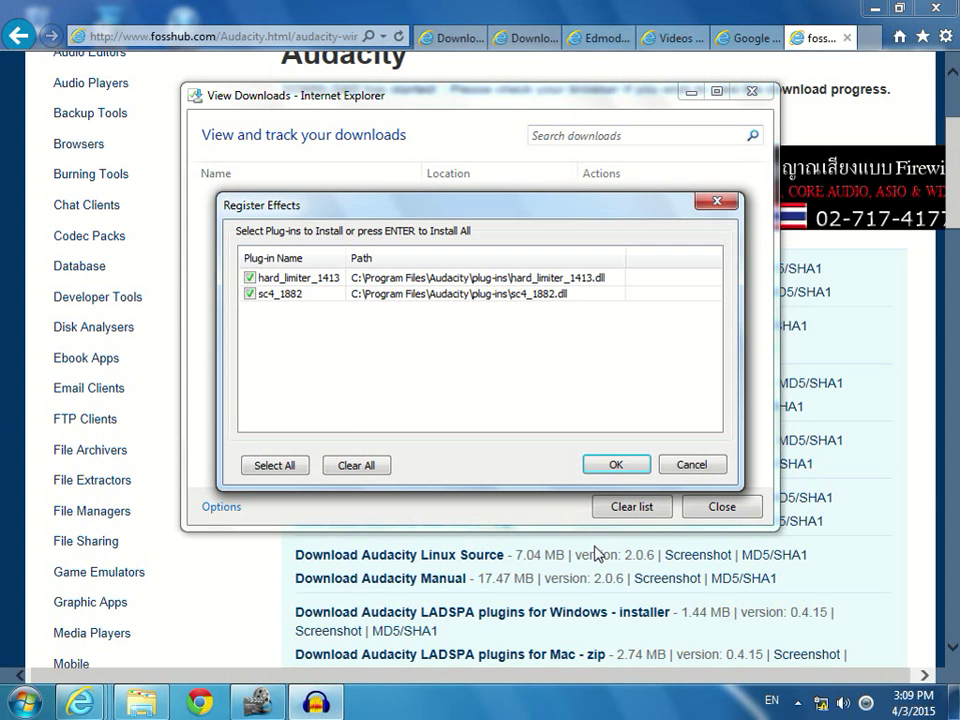
Register the hard_limiter_1413 and sc4_1882 plug-ins, dismiss Audacity's welcome message and maximize its window
{"action": "left_click", "coordinate": [645, 464]}
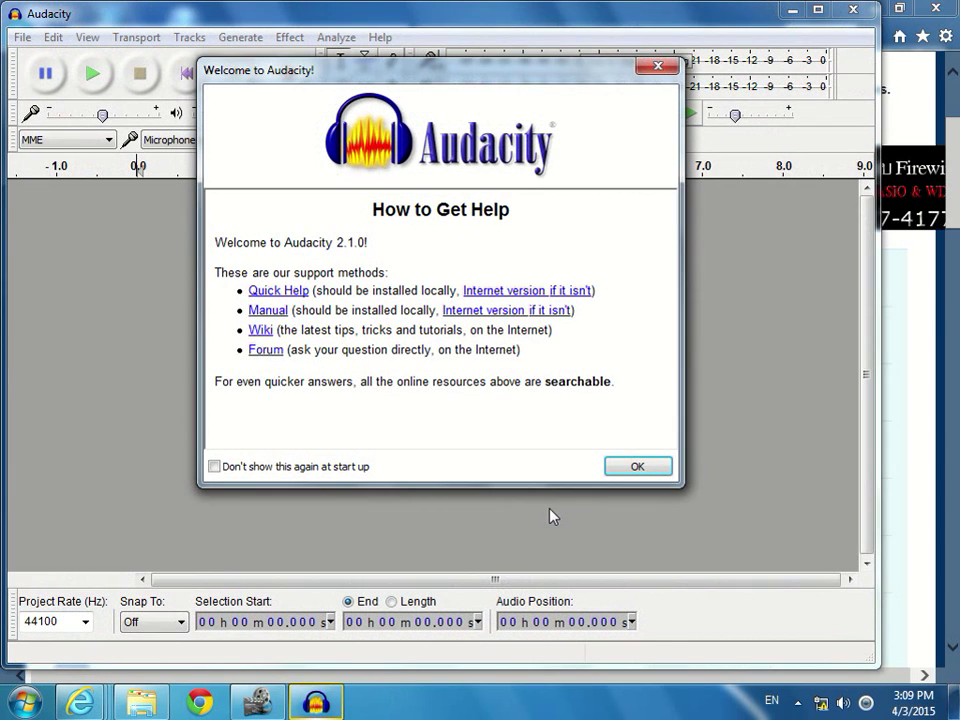
{"action": "left_click", "coordinate": [637, 466]}
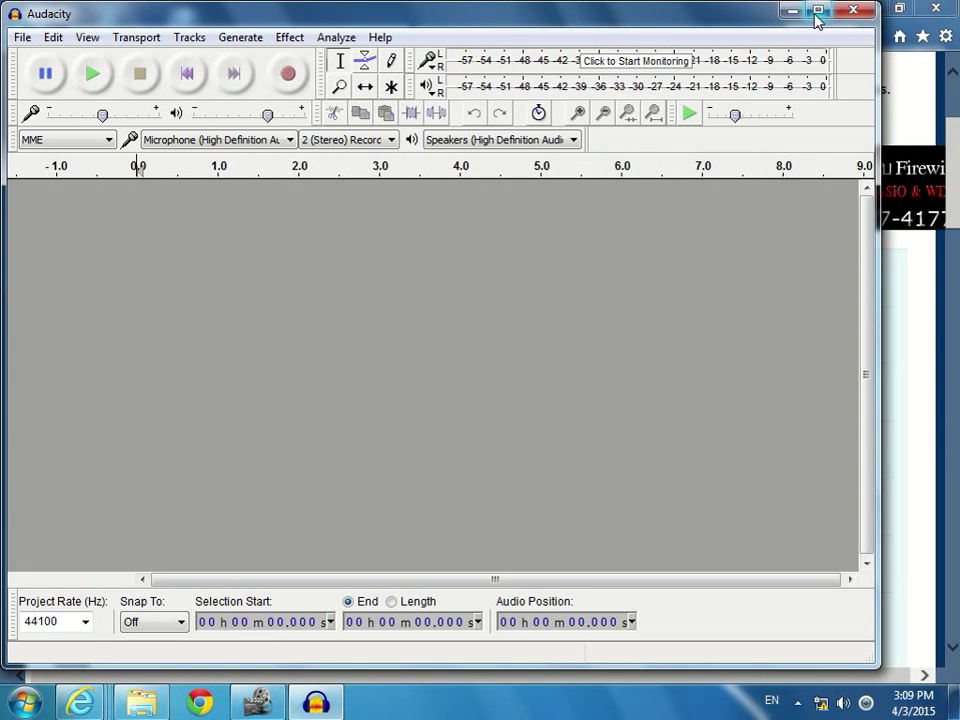
{"action": "left_click", "coordinate": [818, 10]}
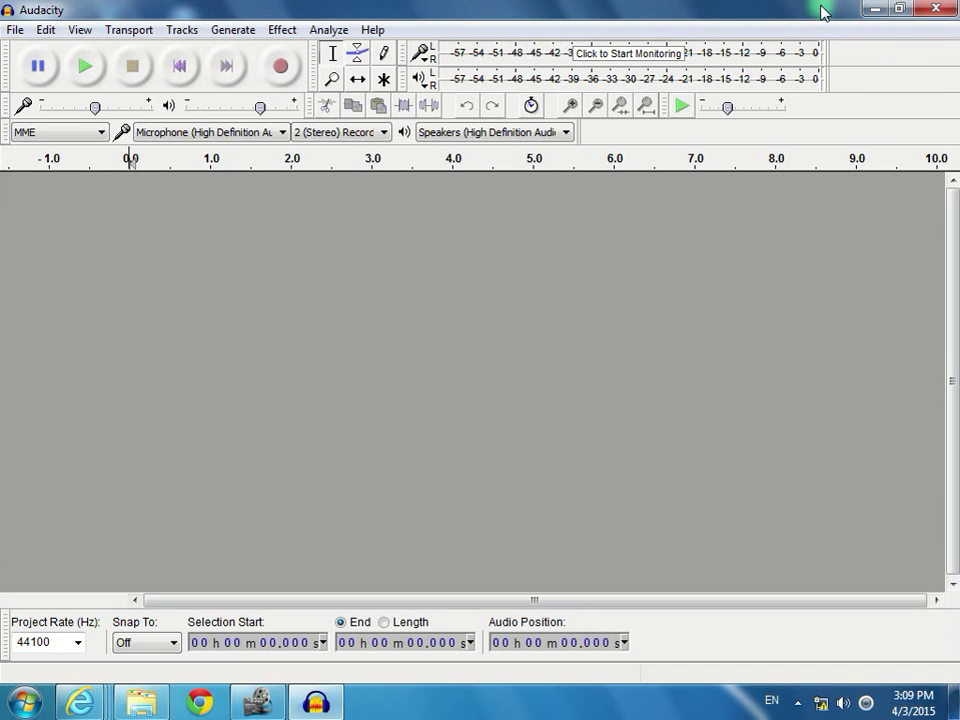
Import the audio file edmodo_New.mp3 from Local Disk (D:) into the empty Audacity project
{"action": "left_click", "coordinate": [15, 29]}
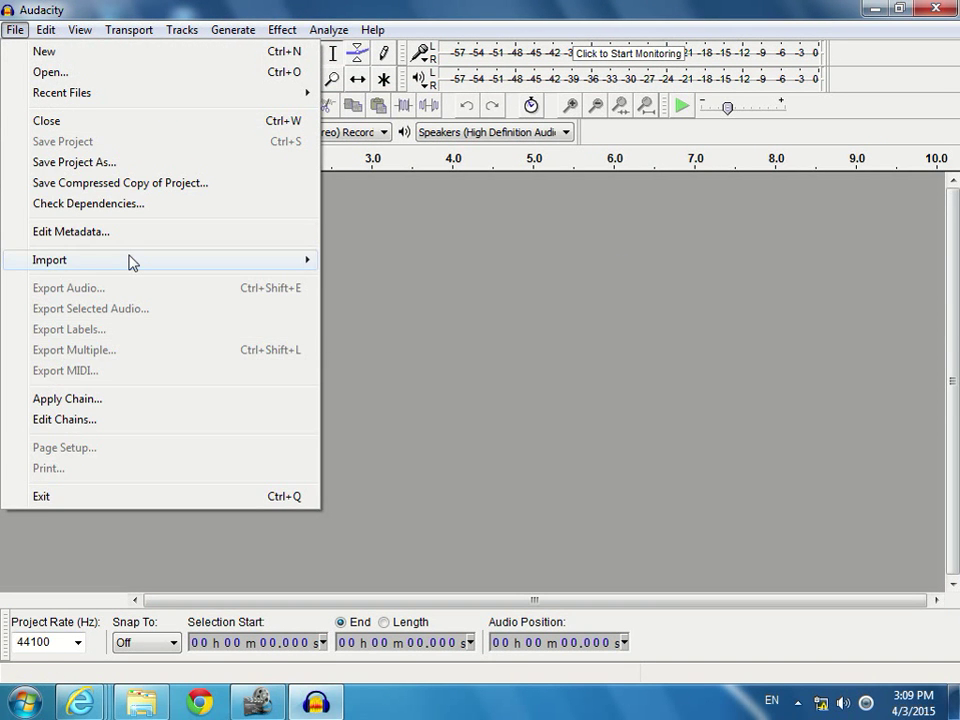
{"action": "mouse_move", "coordinate": [302, 259]}
{"action": "left_click", "coordinate": [426, 264]}
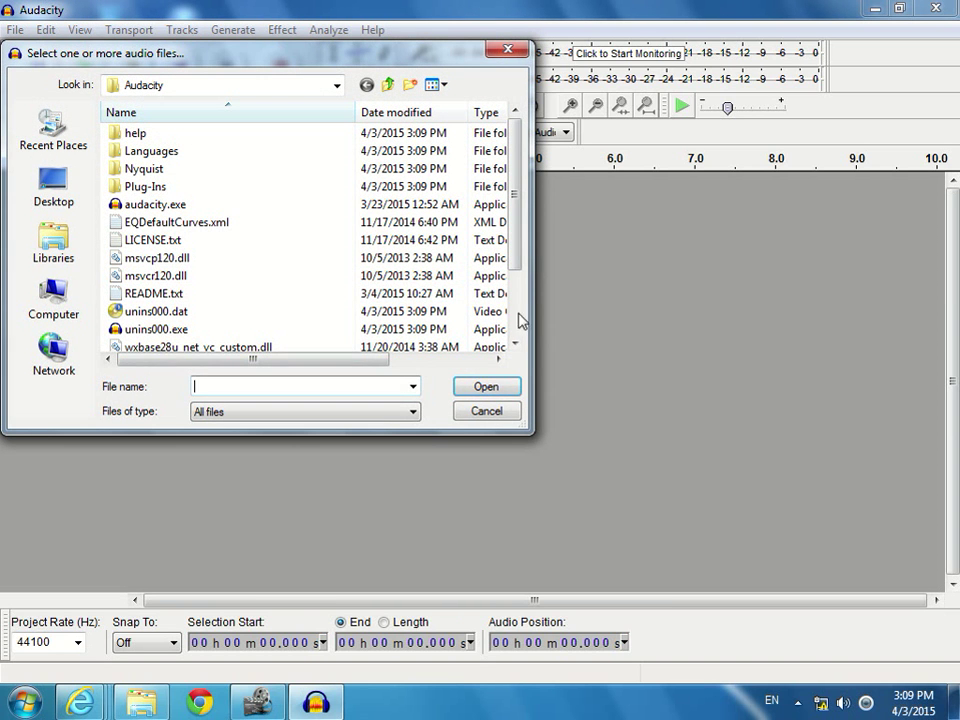
{"action": "left_click", "coordinate": [520, 322]}
{"action": "scroll", "coordinate": [520, 322], "scroll_direction": "up", "scroll_amount": 1}
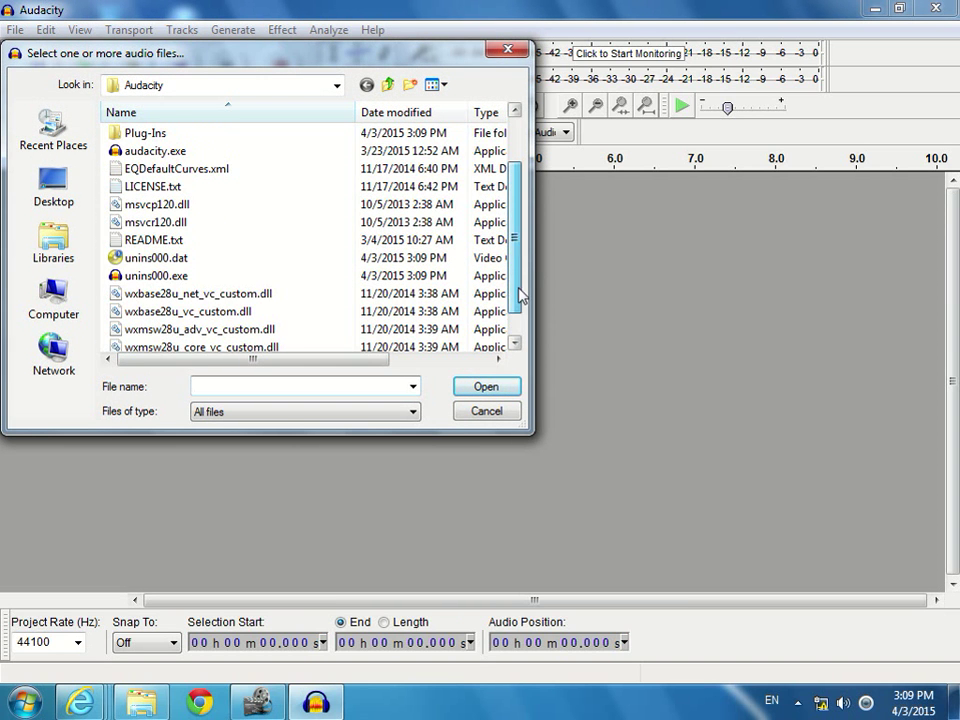
{"action": "left_click", "coordinate": [50, 305]}
{"action": "double_click", "coordinate": [178, 200]}
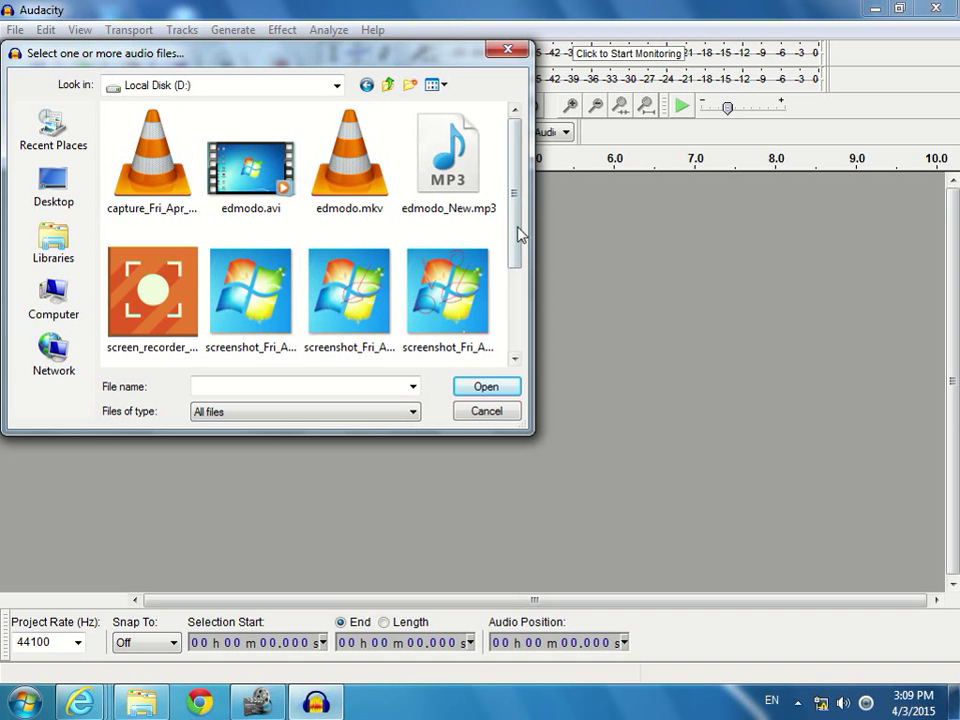
{"action": "left_click", "coordinate": [462, 172]}
{"action": "double_click", "coordinate": [462, 172]}
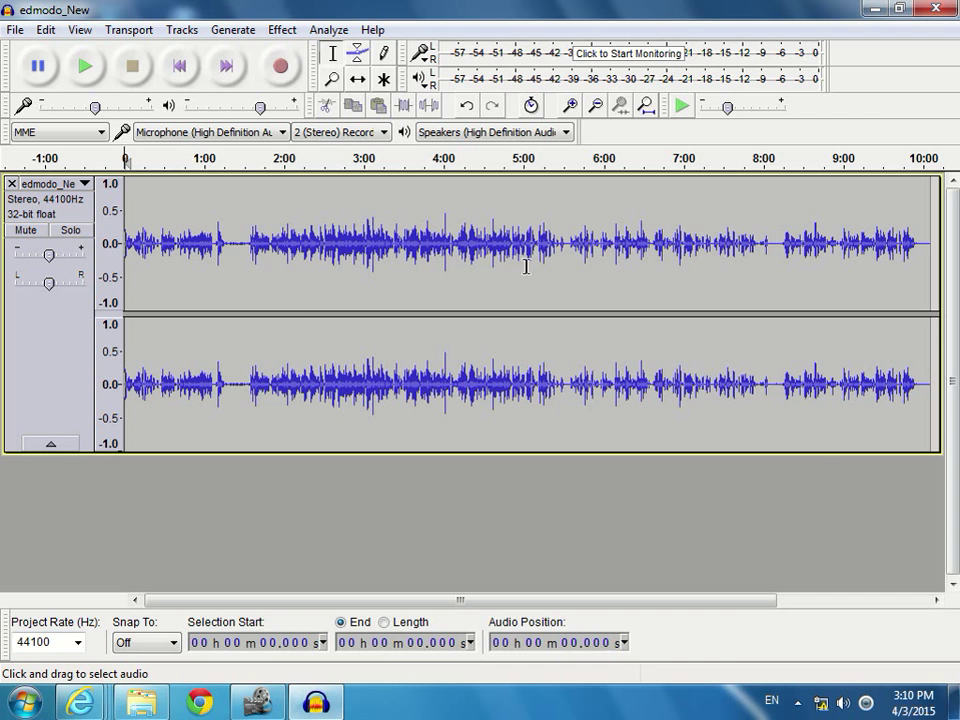
Examine the Compressor effect's settings for the edmodo_New track and close them without applying the effect
{"action": "left_click", "coordinate": [233, 30]}
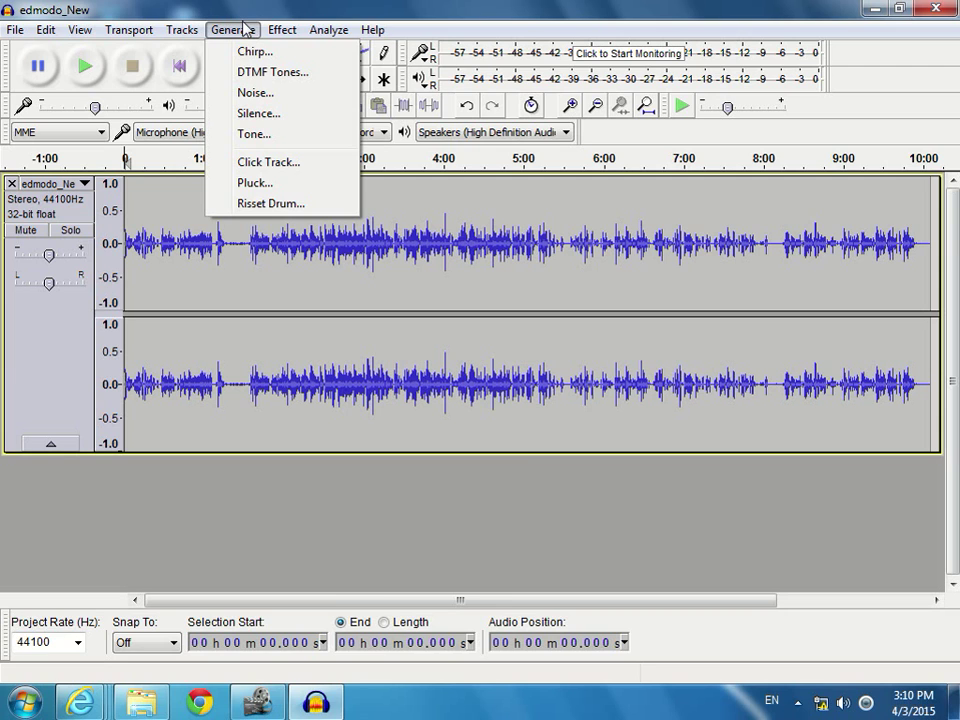
{"action": "mouse_move", "coordinate": [275, 33]}
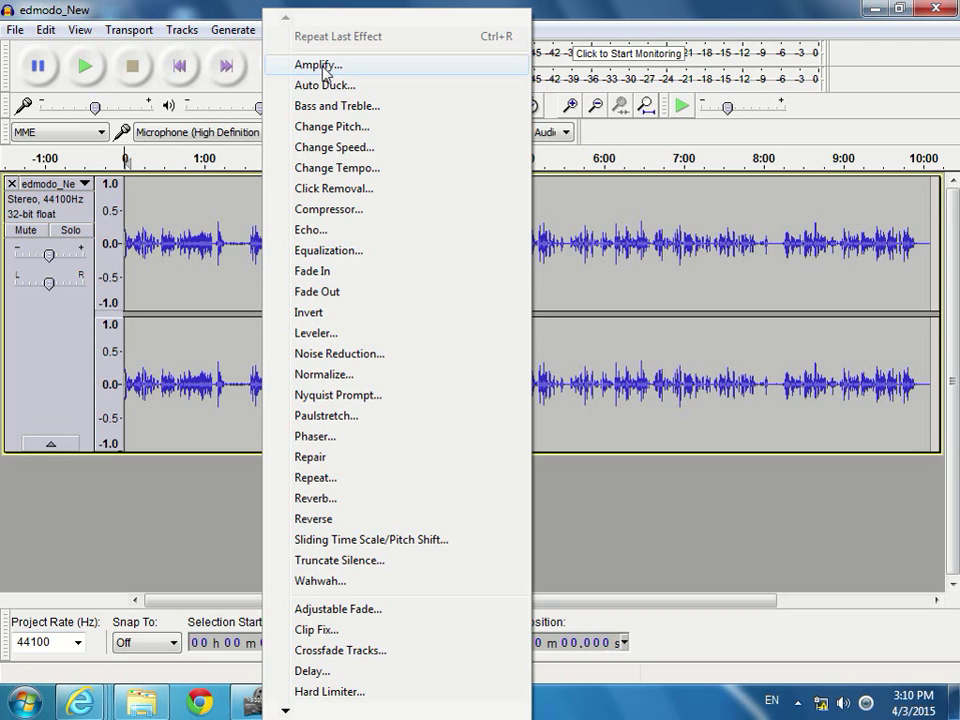
{"action": "left_click", "coordinate": [352, 222]}
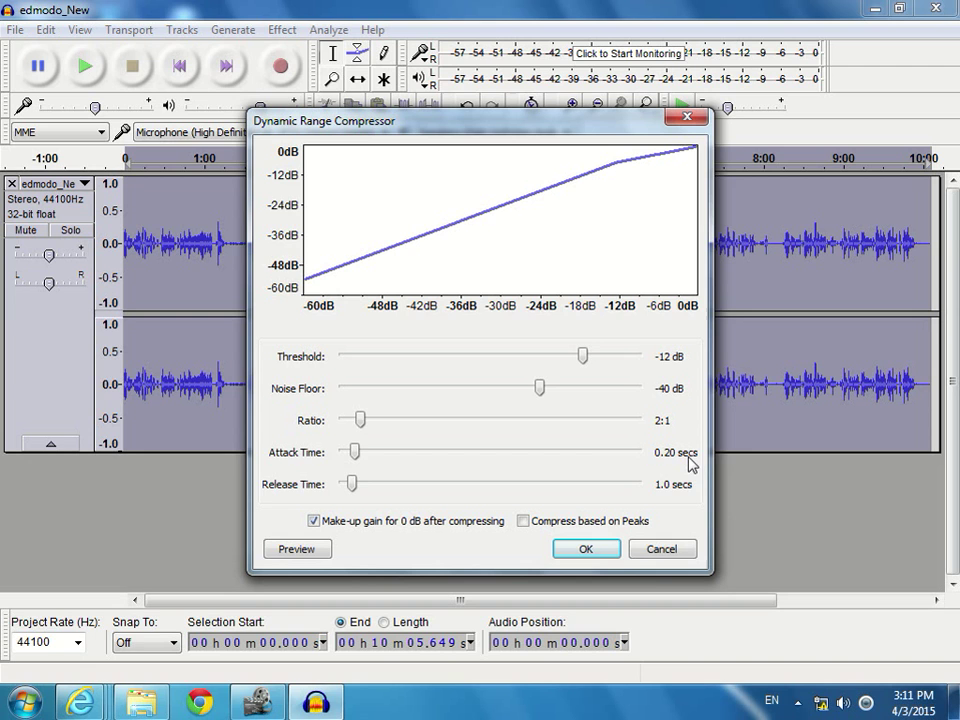
{"action": "left_click", "coordinate": [678, 553]}
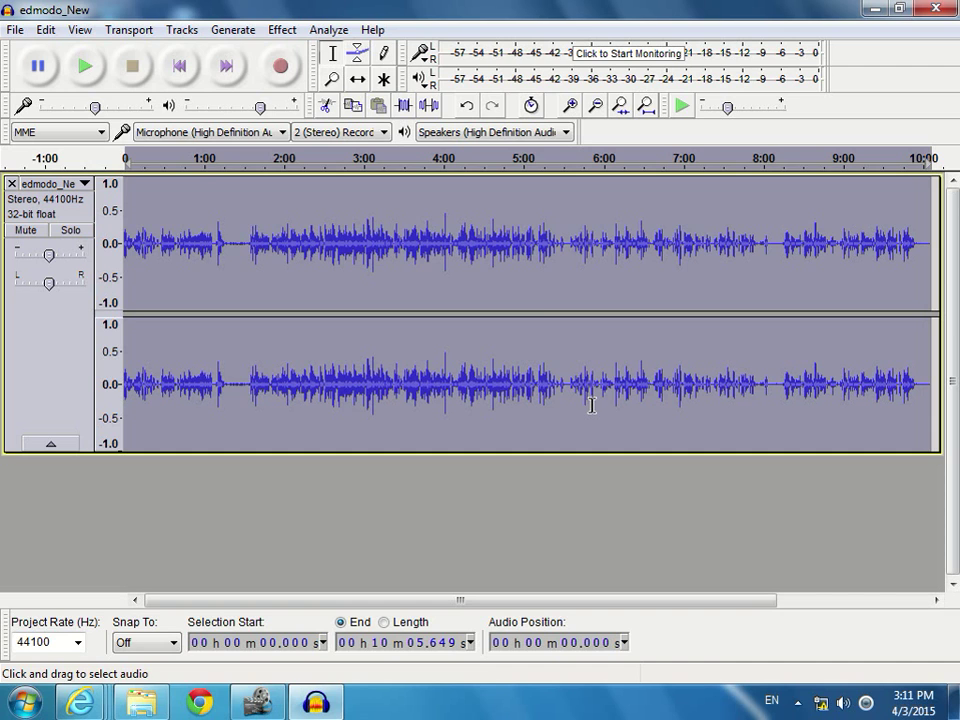
Examine the Amplify effect's settings for the edmodo_New track and close them without applying the effect
{"action": "left_click", "coordinate": [232, 30]}
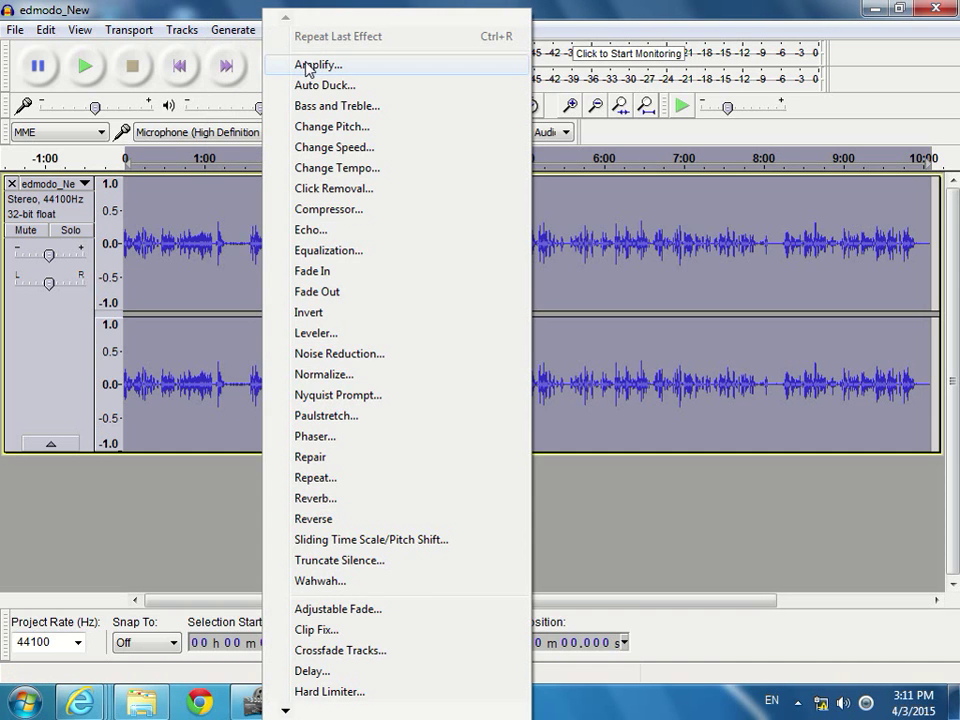
{"action": "left_click", "coordinate": [307, 67]}
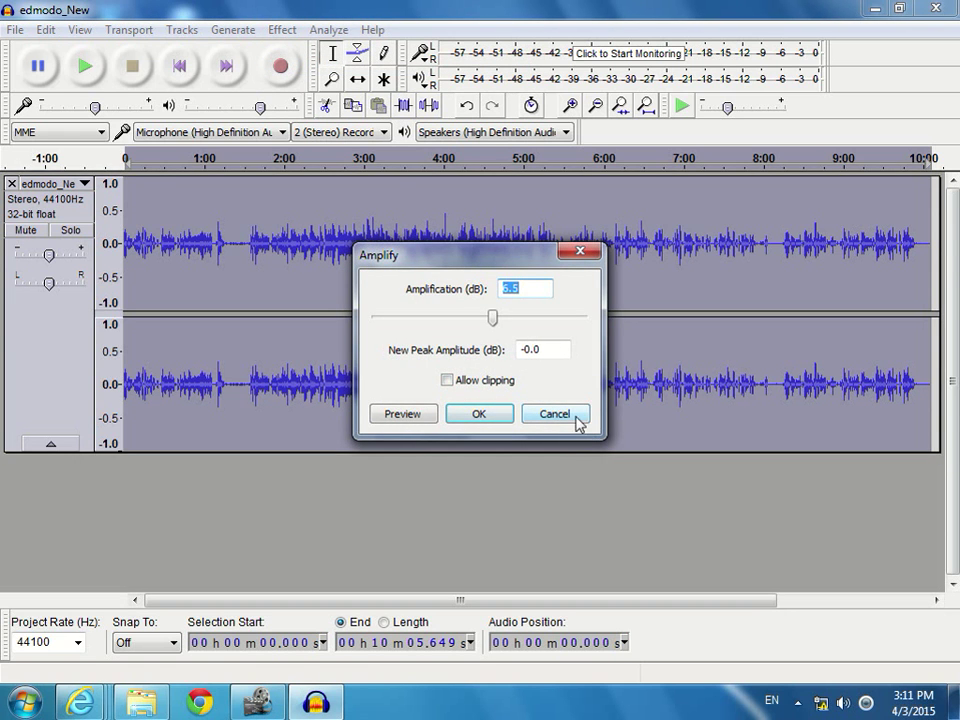
{"action": "left_click", "coordinate": [556, 416]}
Normalize the edmodo_New track to a maximum amplitude of 0 dB with DC offset removal enabled
{"action": "left_click", "coordinate": [283, 30]}
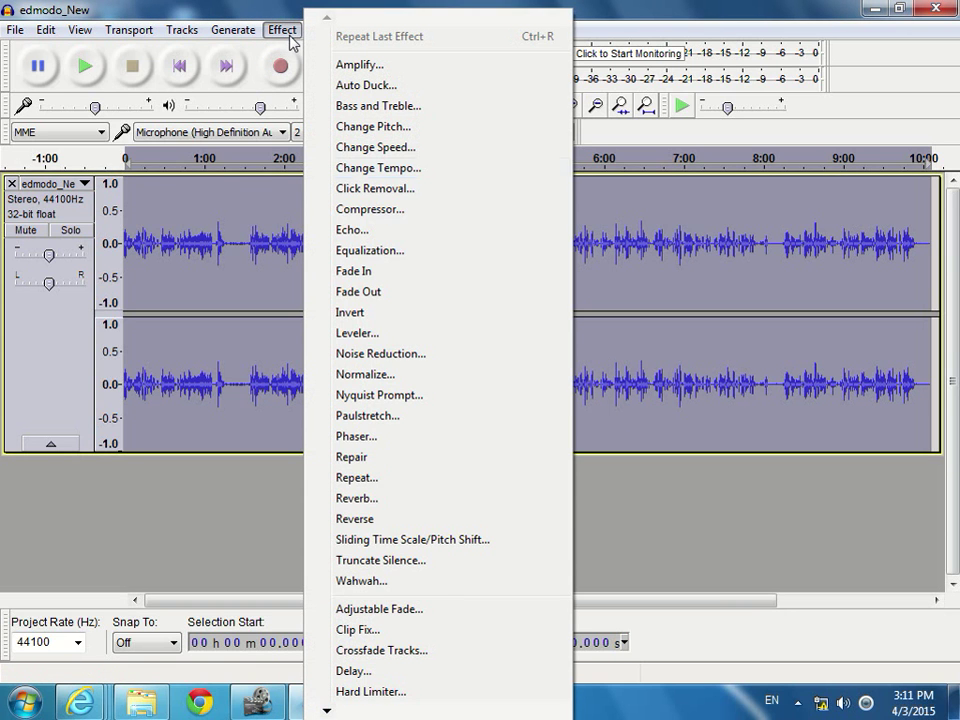
{"action": "left_click", "coordinate": [380, 375]}
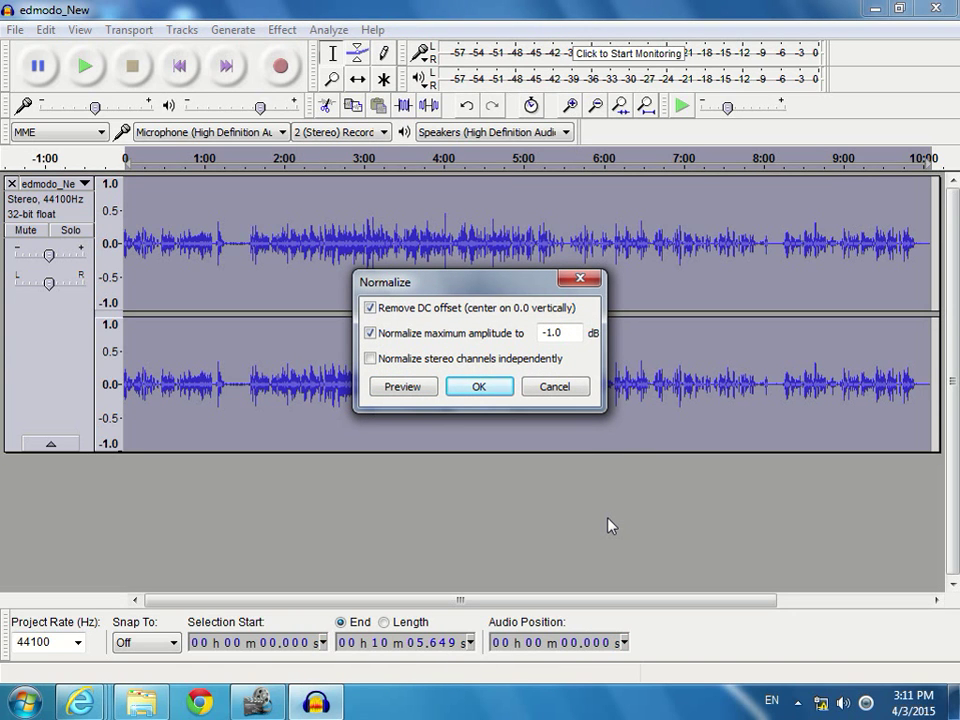
{"action": "left_click", "coordinate": [556, 333]}
{"action": "key", "text": "BackSpace"}
{"action": "key", "text": "BackSpace"}
{"action": "key", "text": "BackSpace"}
{"action": "type", "text": "0"}
{"action": "left_click", "coordinate": [492, 389]}
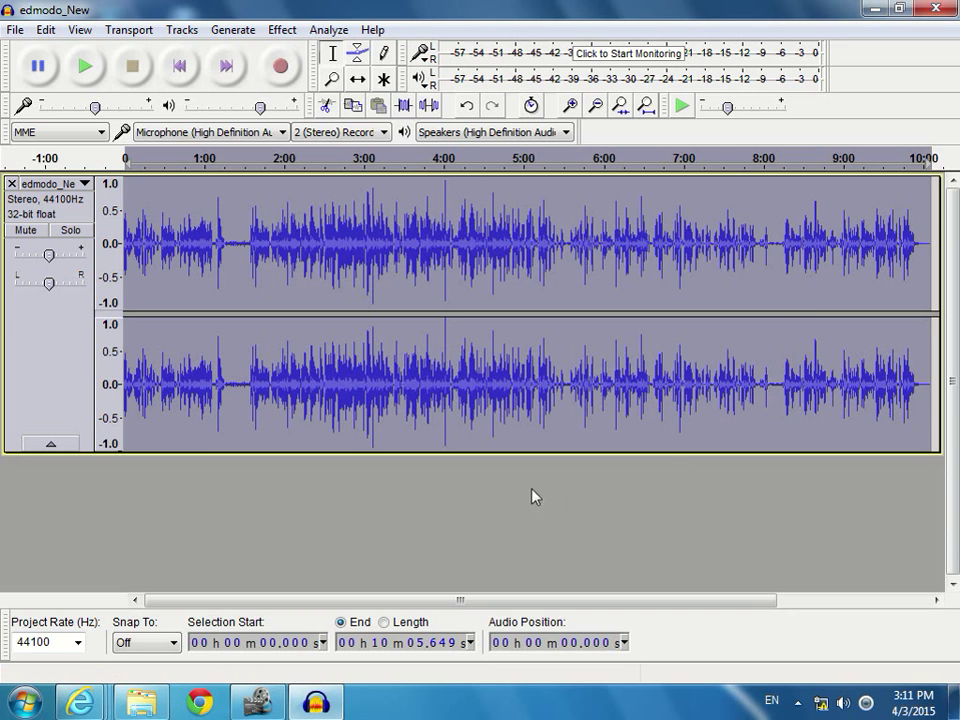
Play the start of the normalized track, stop it and look at the available playback devices
{"action": "left_click", "coordinate": [86, 69]}
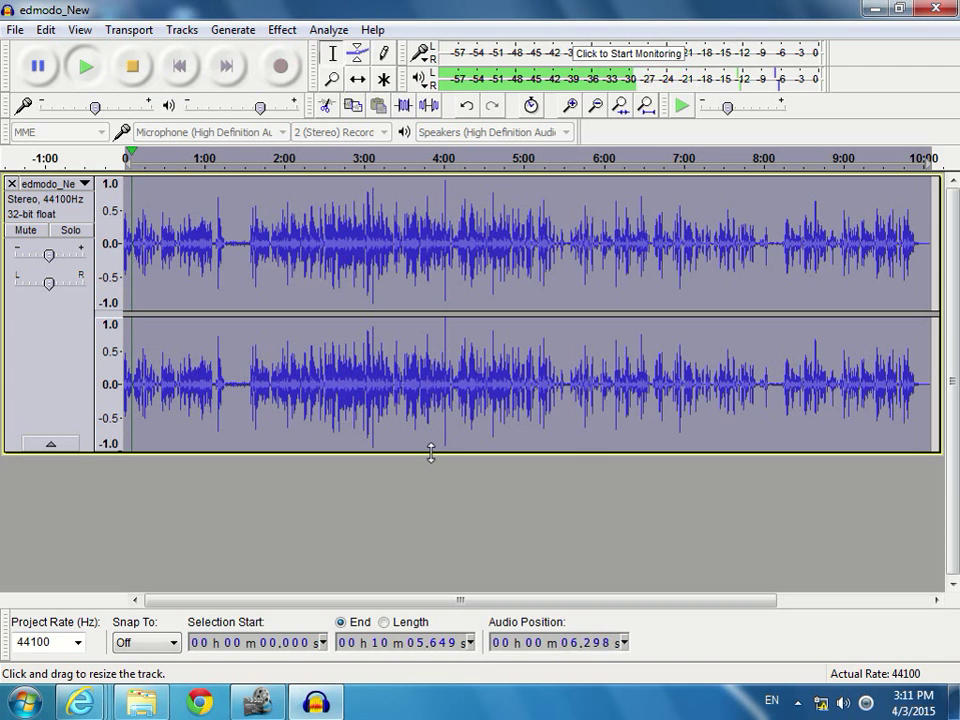
{"action": "left_click", "coordinate": [132, 68]}
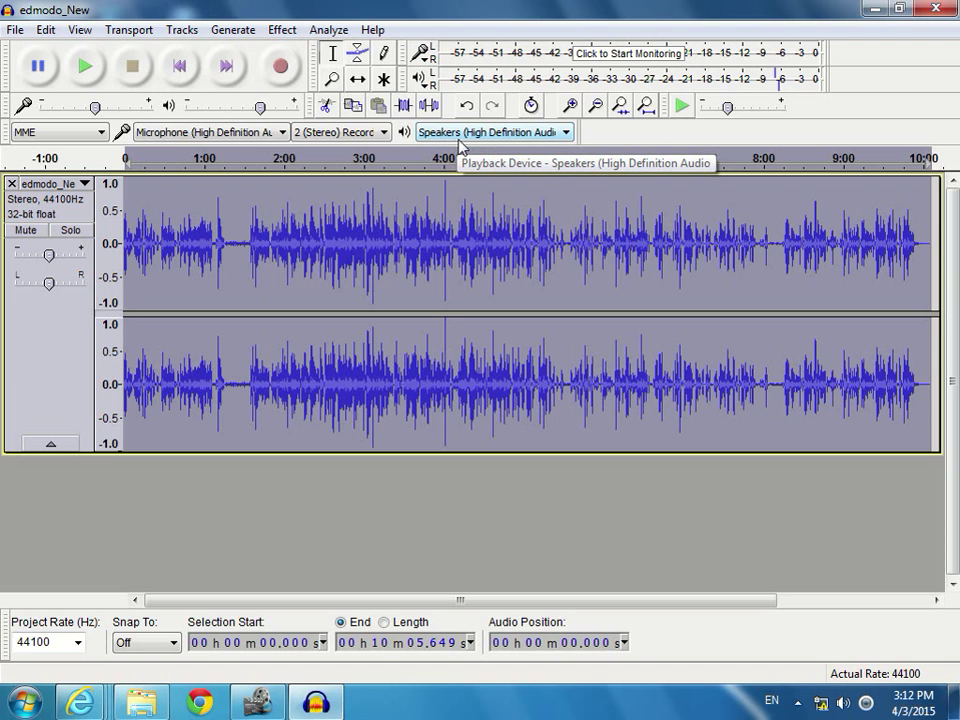
{"action": "left_click", "coordinate": [568, 133]}
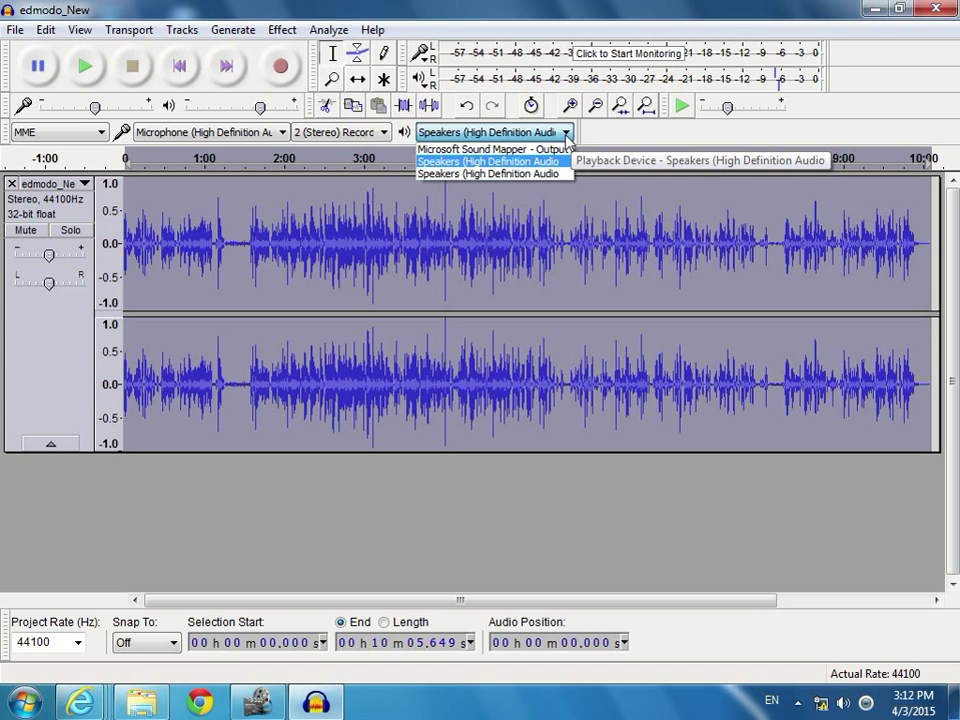
{"action": "left_click", "coordinate": [570, 136]}
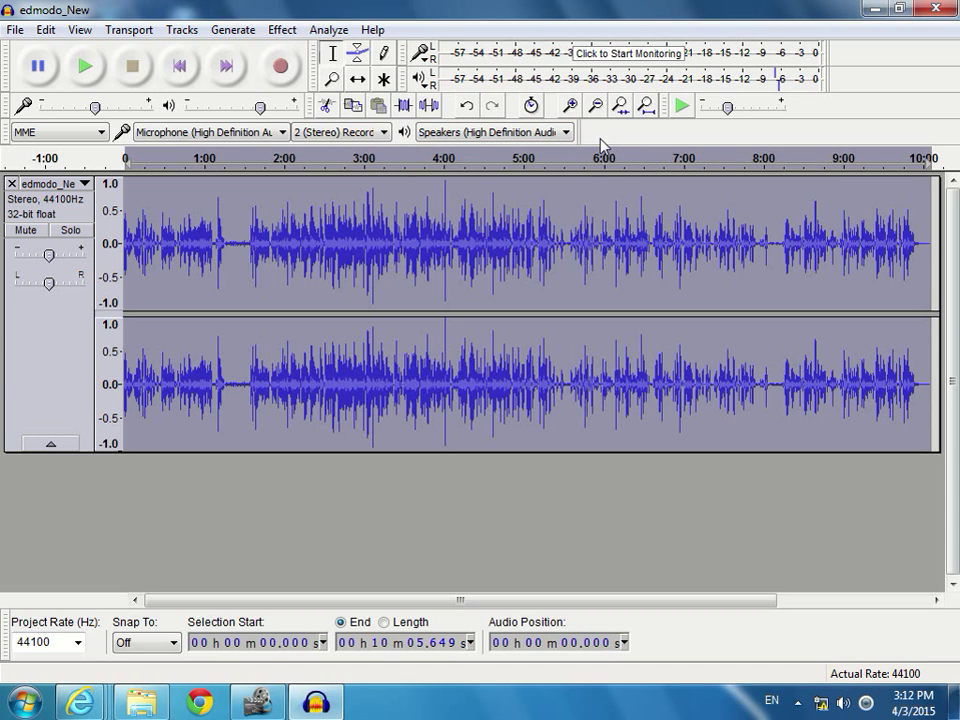
Set recording to 1 (Mono) Recording Channel and record a short microphone clip on a new track
{"action": "left_click", "coordinate": [384, 133]}
{"action": "left_click", "coordinate": [370, 150]}
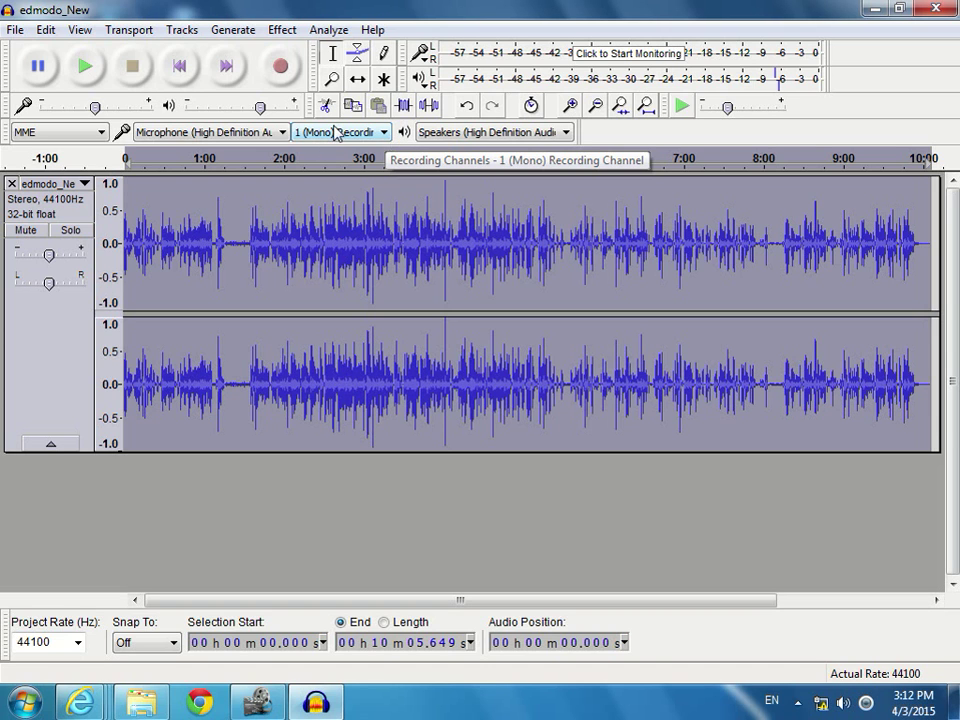
{"action": "left_click", "coordinate": [288, 72]}
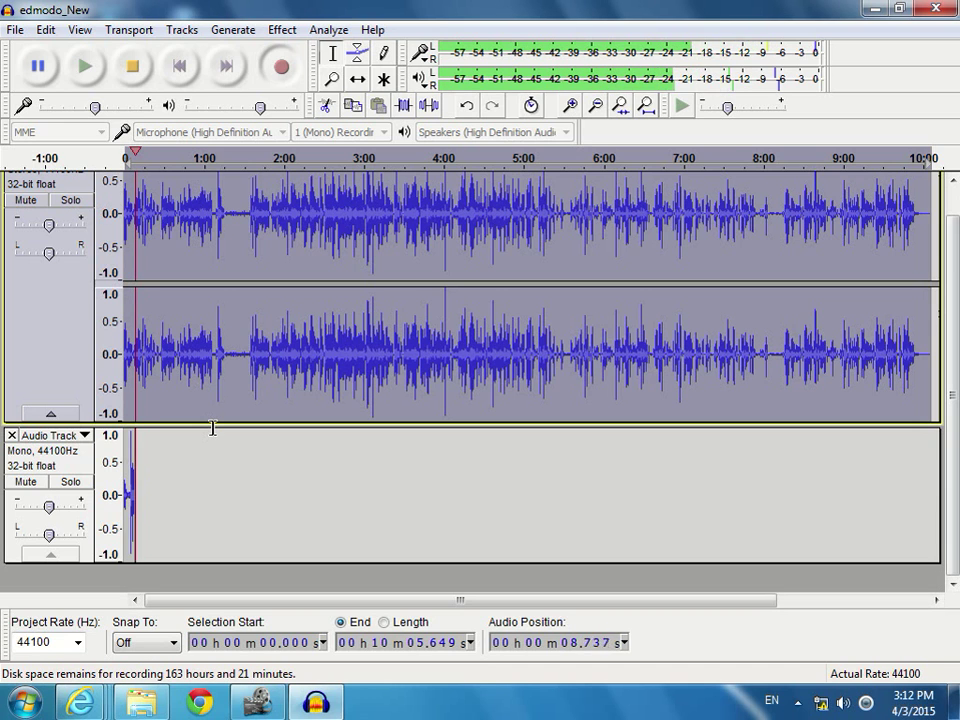
{"action": "left_click", "coordinate": [132, 68]}
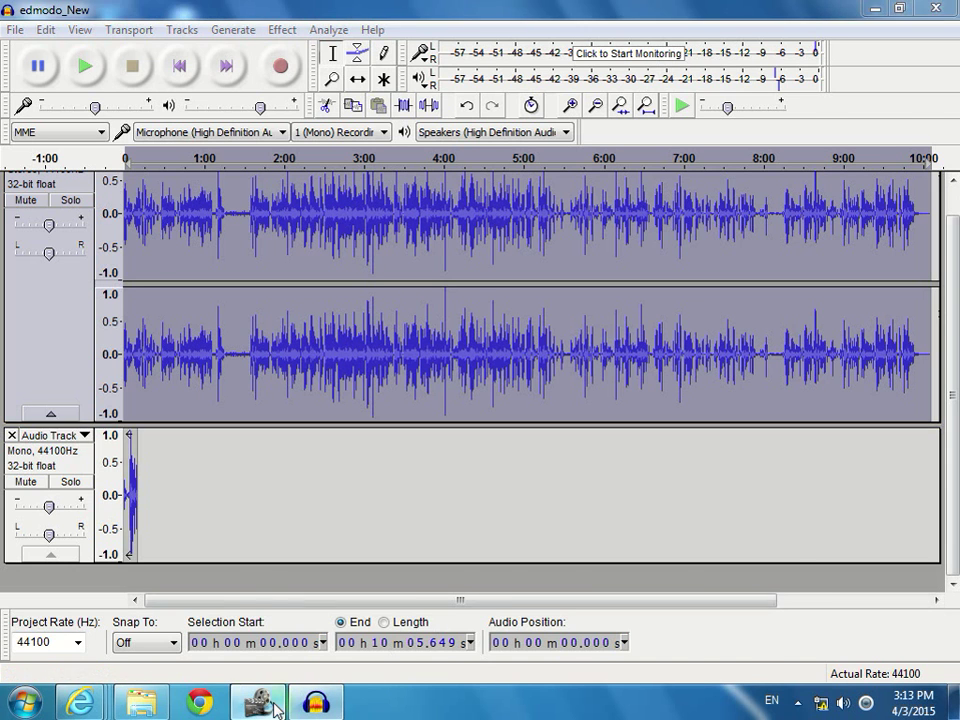
Switch to VSDC Free Video Editor to view the edmodo project, and return to Audacity
{"action": "left_click", "coordinate": [485, 660]}
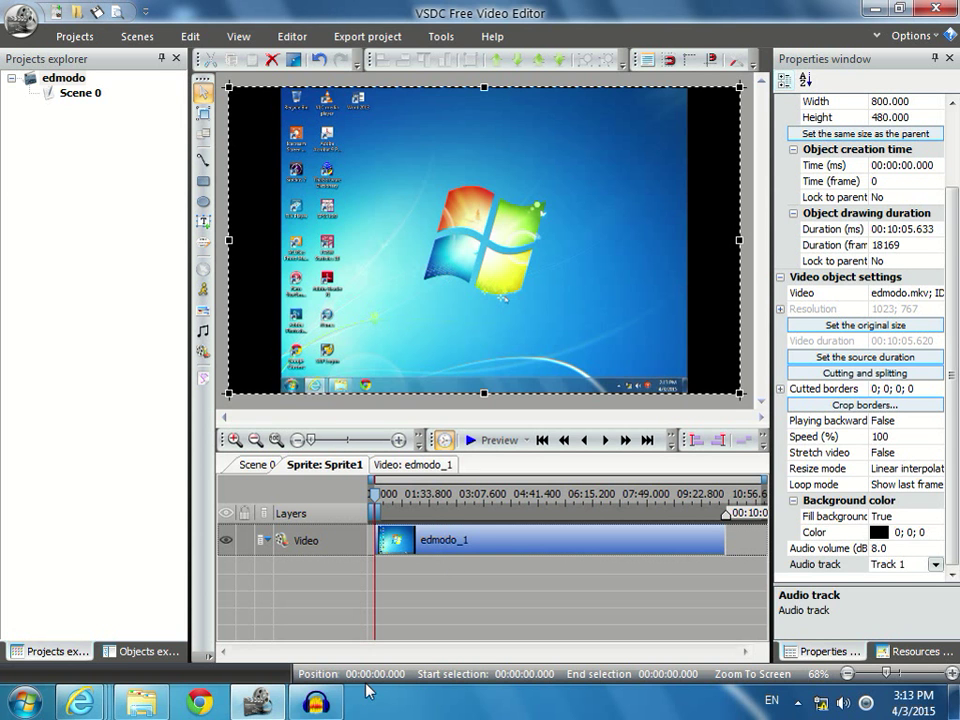
{"action": "mouse_move", "coordinate": [236, 694]}
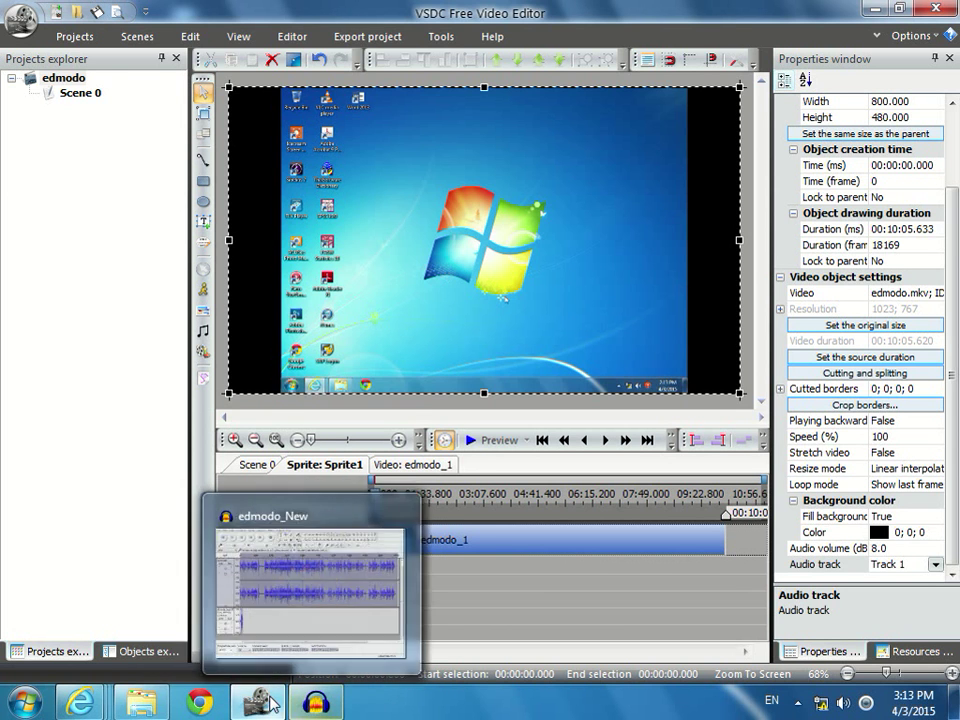
{"action": "left_click", "coordinate": [316, 703]}
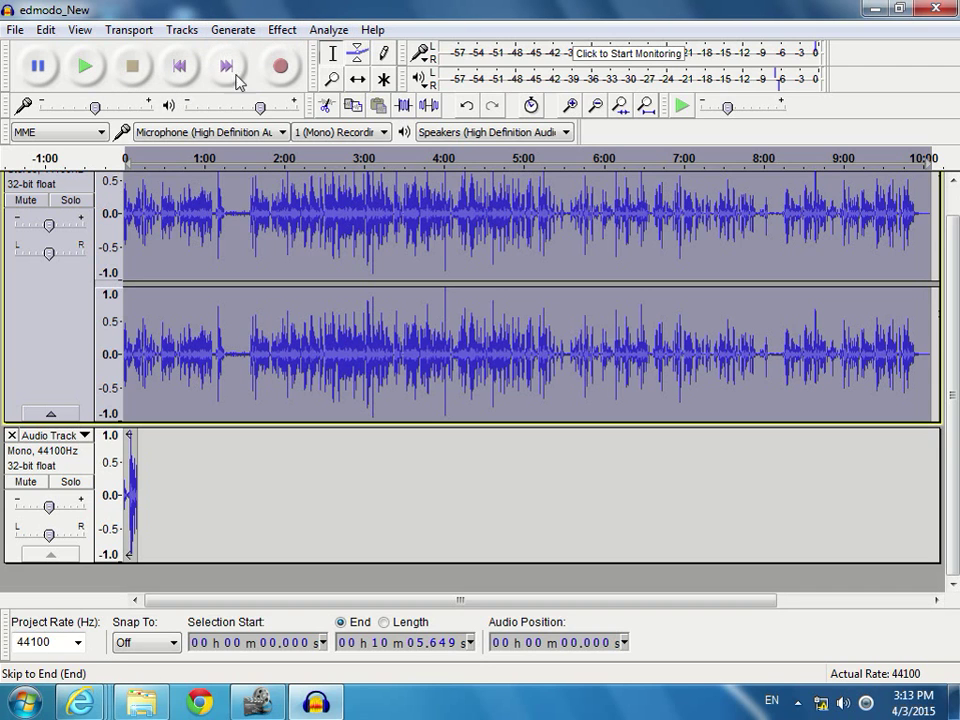
Set up an audio export to Local Disk (D:) as MP3 Files with the file name edmodo_New2
{"action": "left_click", "coordinate": [22, 31]}
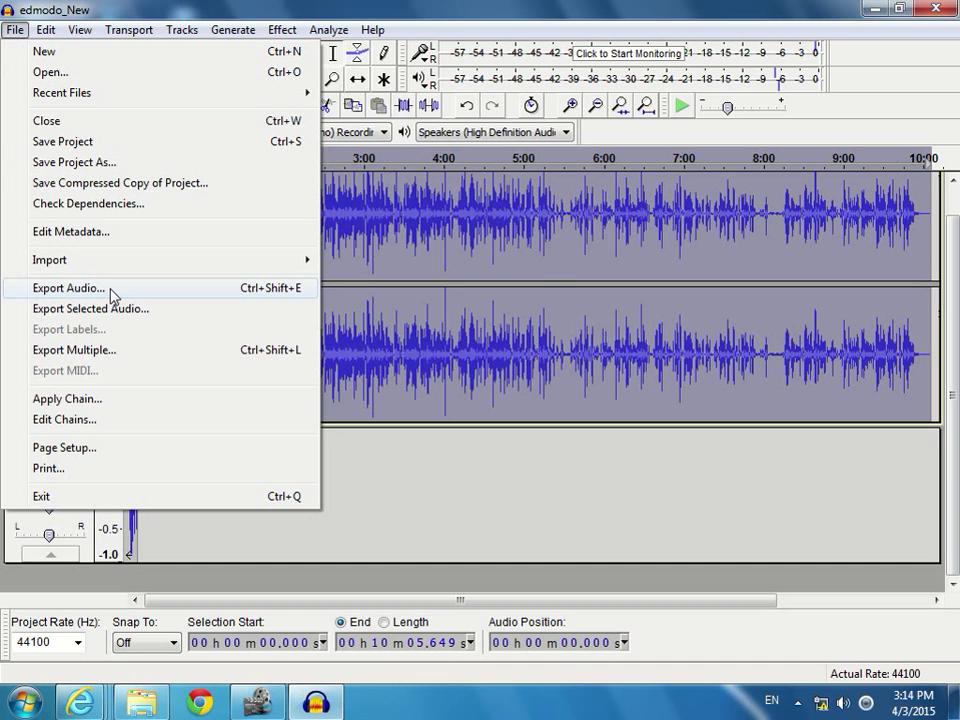
{"action": "left_click", "coordinate": [68, 288]}
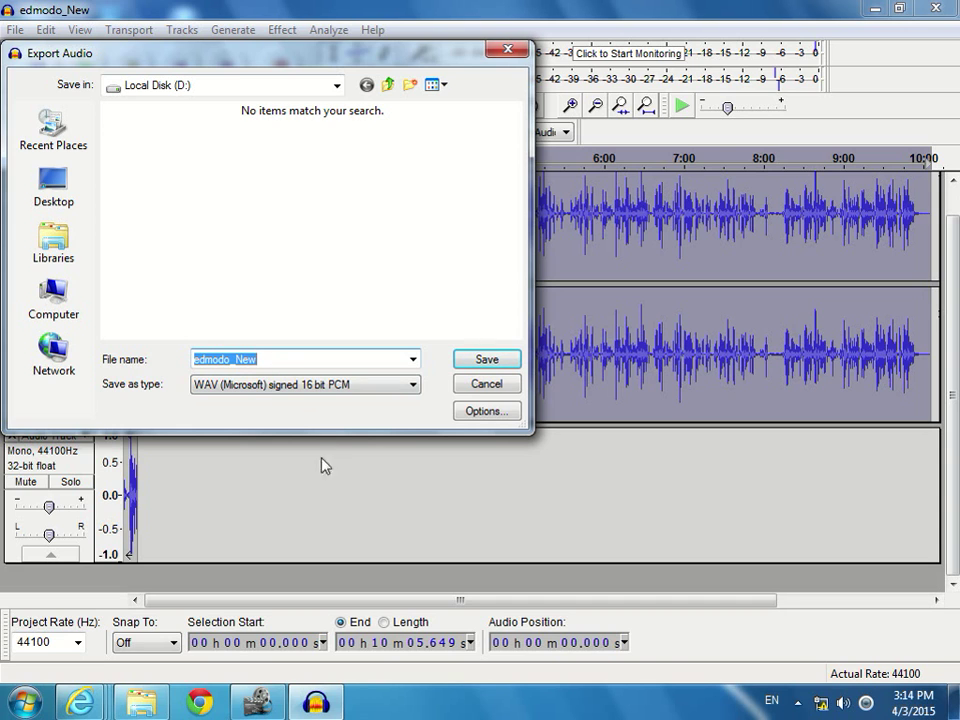
{"action": "left_click", "coordinate": [410, 386]}
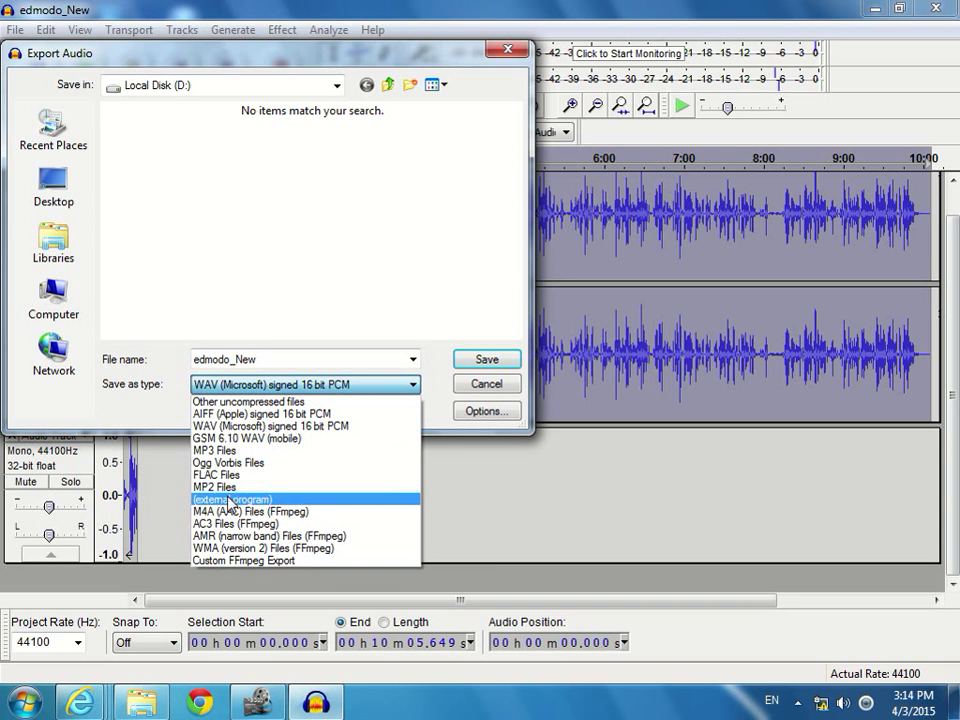
{"action": "left_click", "coordinate": [257, 452]}
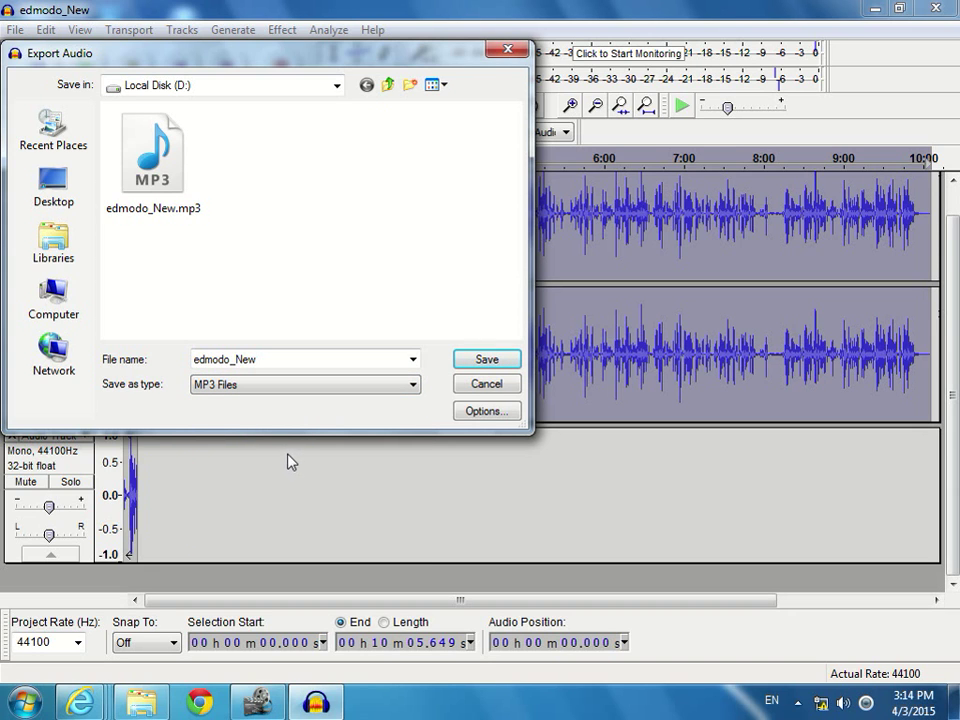
{"action": "double_click", "coordinate": [259, 364]}
{"action": "left_click", "coordinate": [285, 360]}
{"action": "type", "text": "2"}
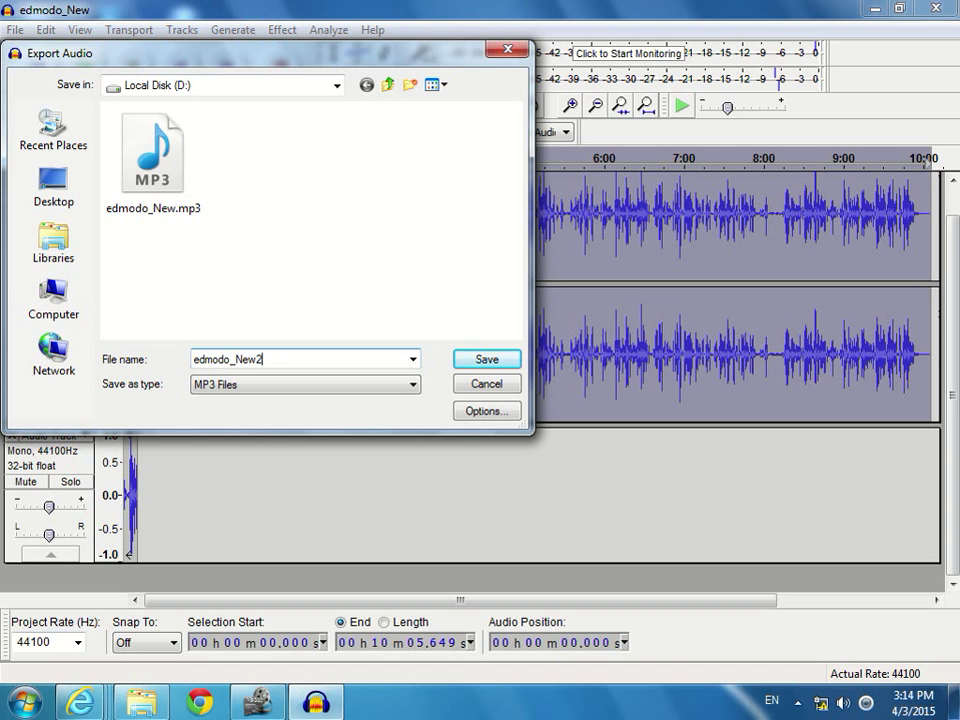
Try to save the MP3, accepting the stereo mixdown, the metadata and the default lame_enc.dll location
{"action": "left_click", "coordinate": [508, 368]}
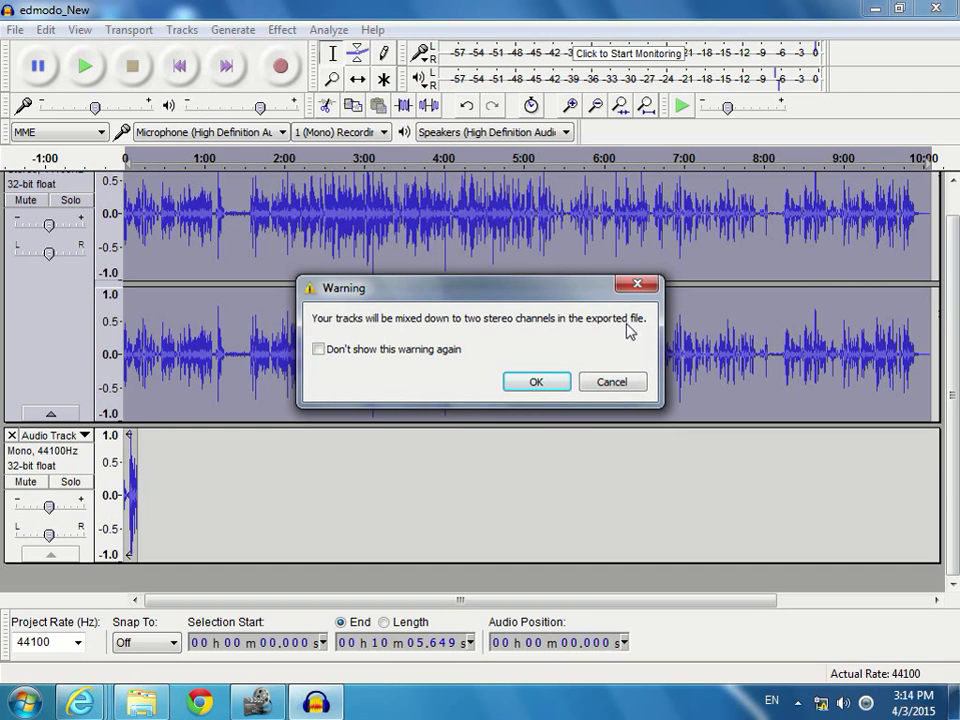
{"action": "left_click", "coordinate": [542, 386]}
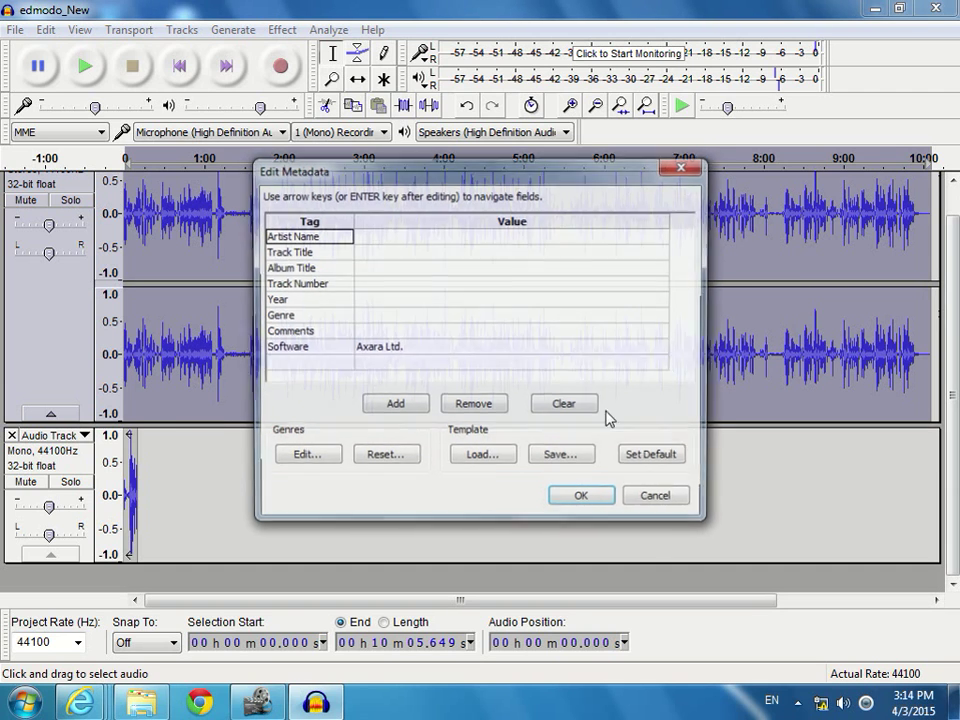
{"action": "left_click", "coordinate": [581, 502]}
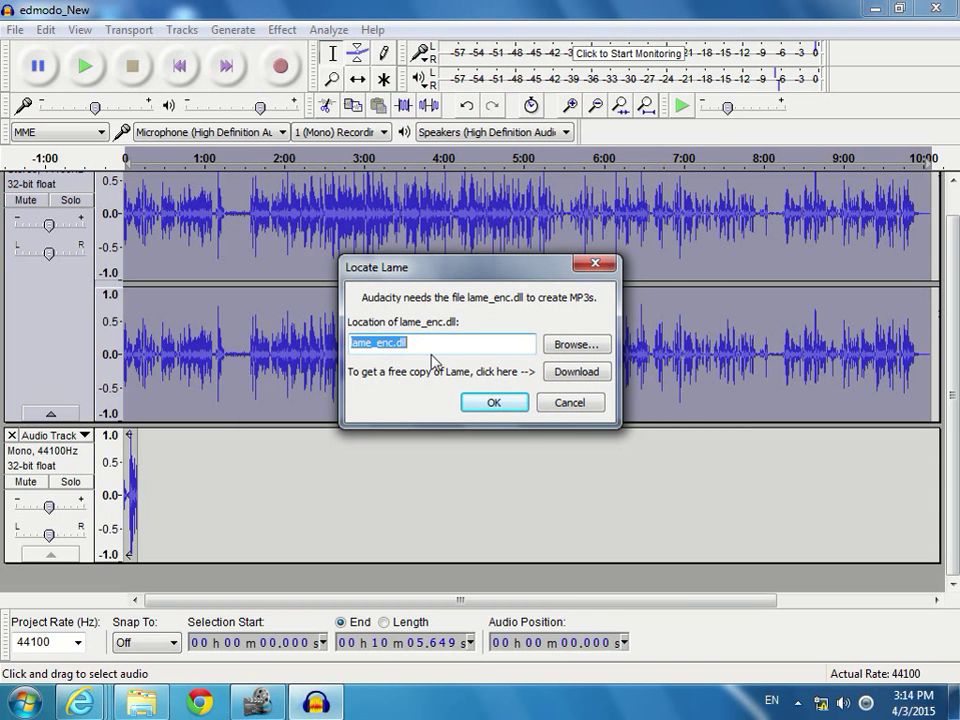
{"action": "left_click", "coordinate": [517, 408]}
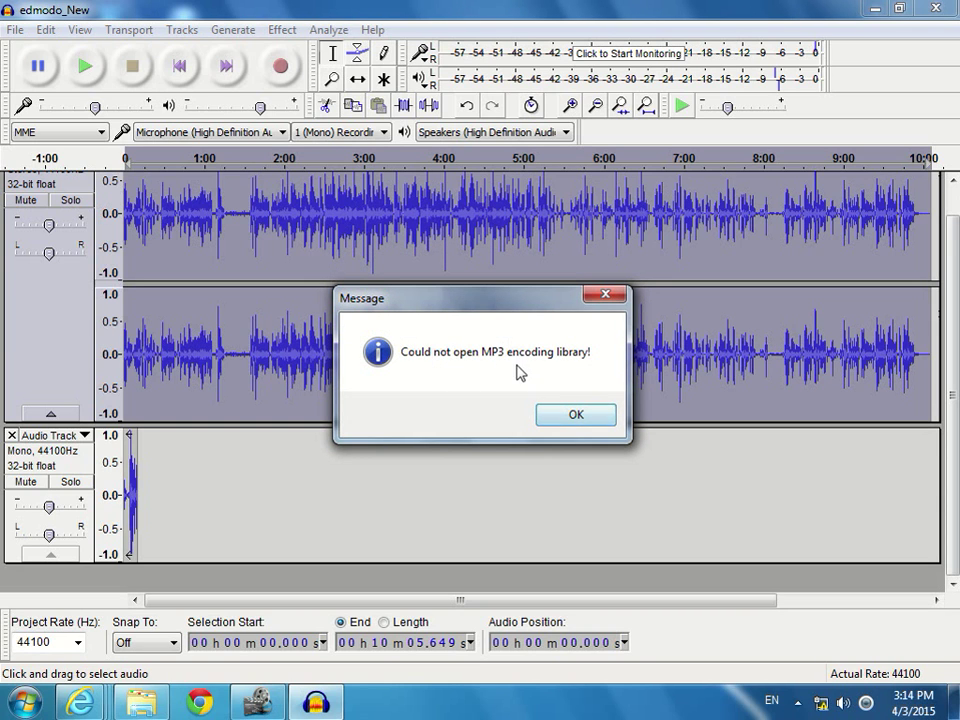
{"action": "left_click", "coordinate": [576, 415]}
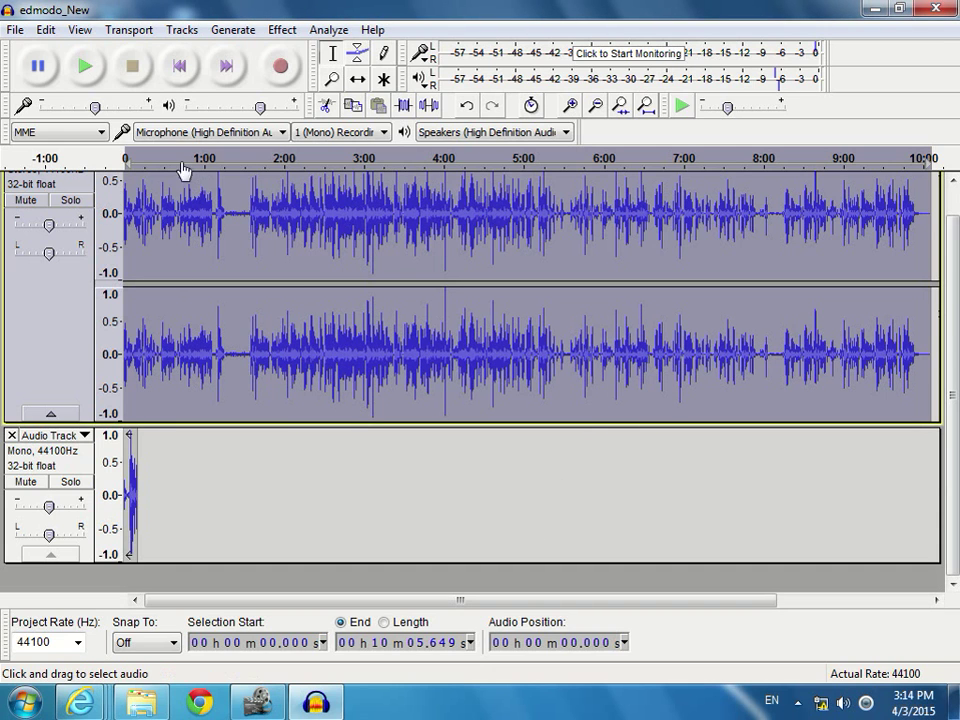
Restart the MP3 export to Local Disk (D:) as edmodo_New2, accepting the stereo mixdown and the metadata
{"action": "left_click", "coordinate": [15, 29]}
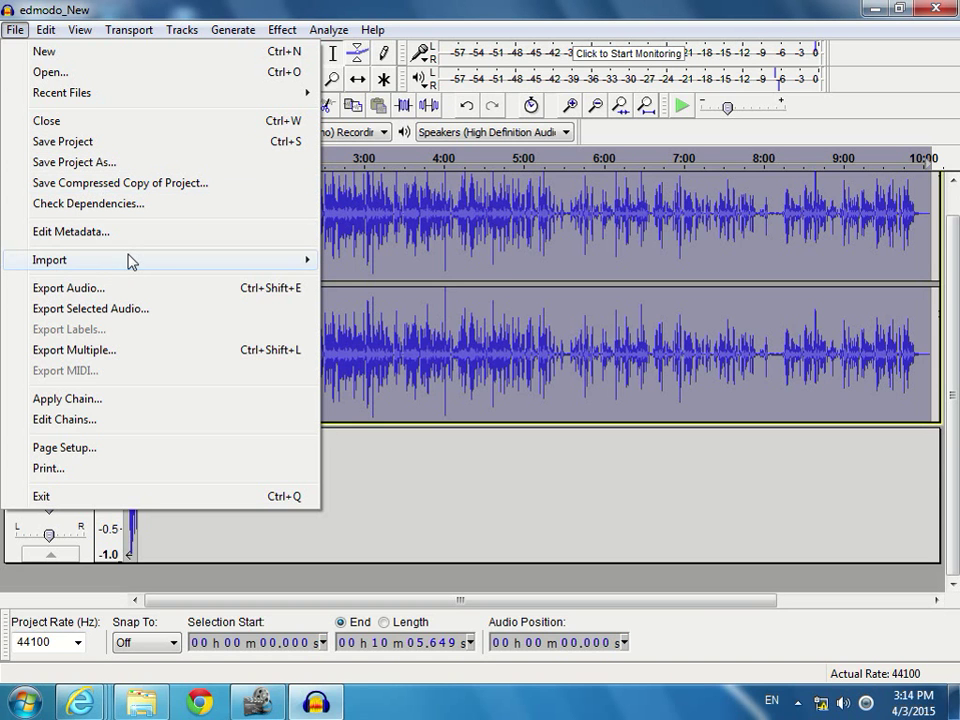
{"action": "left_click", "coordinate": [68, 288]}
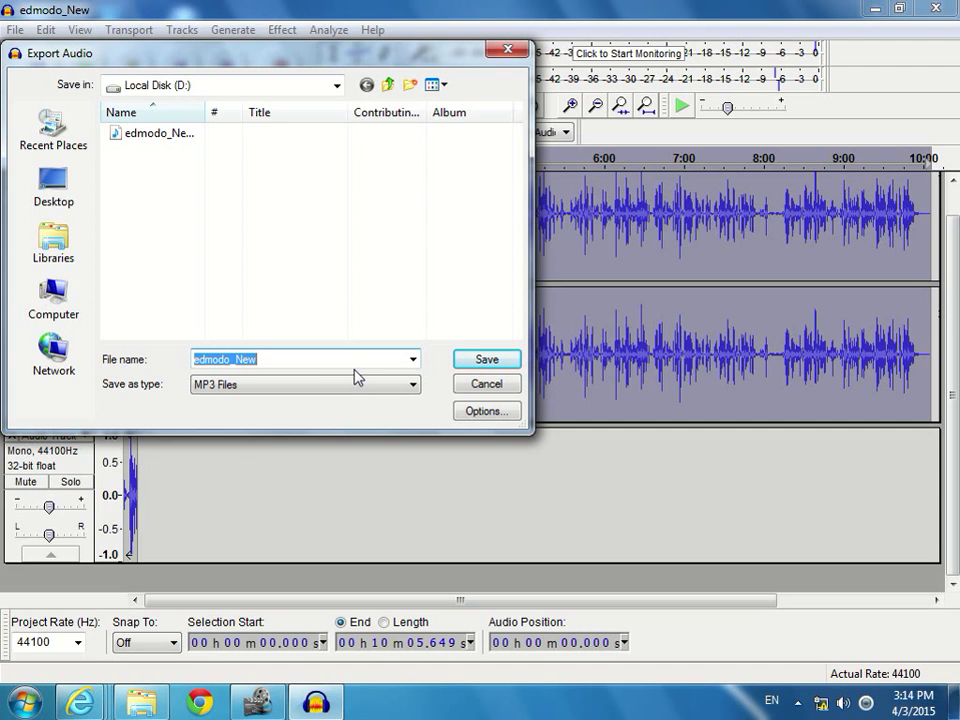
{"action": "left_click", "coordinate": [303, 358]}
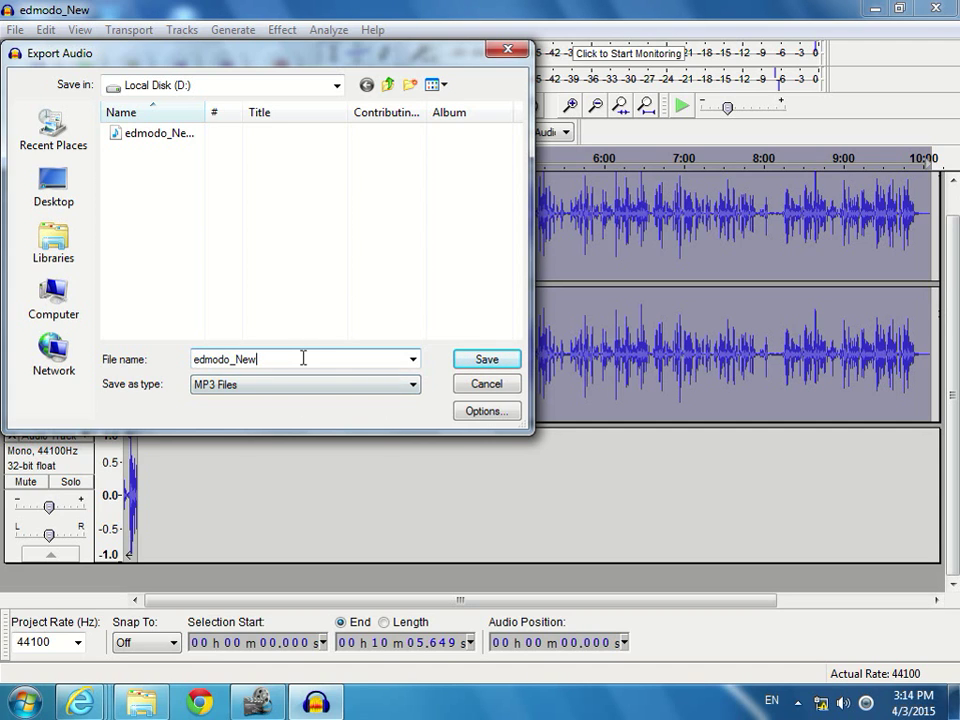
{"action": "type", "text": "2"}
{"action": "left_click", "coordinate": [489, 362]}
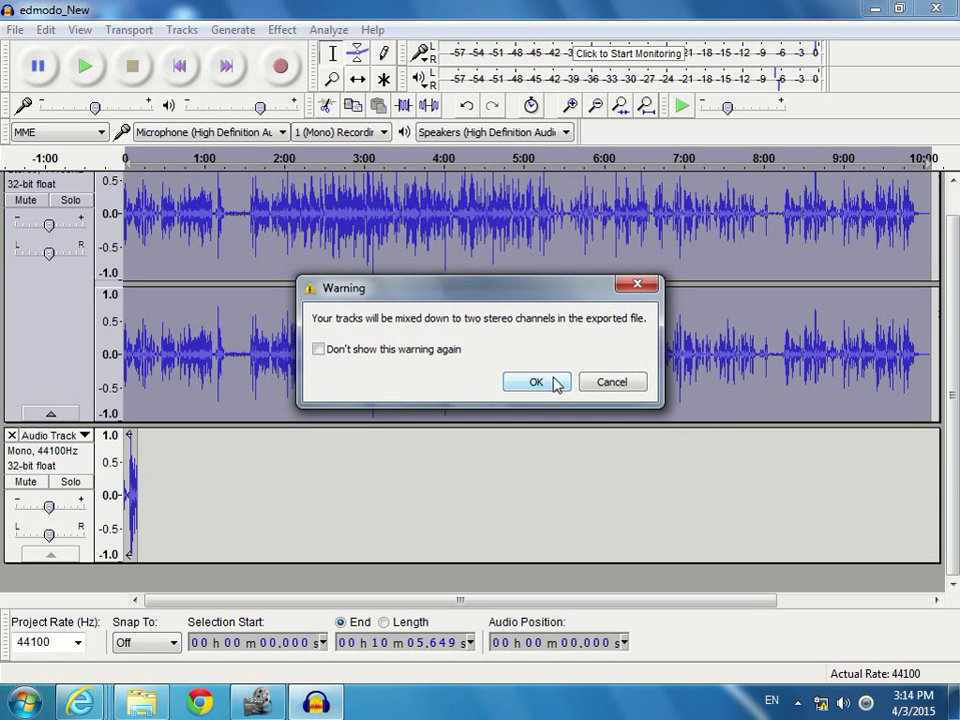
{"action": "left_click", "coordinate": [554, 384]}
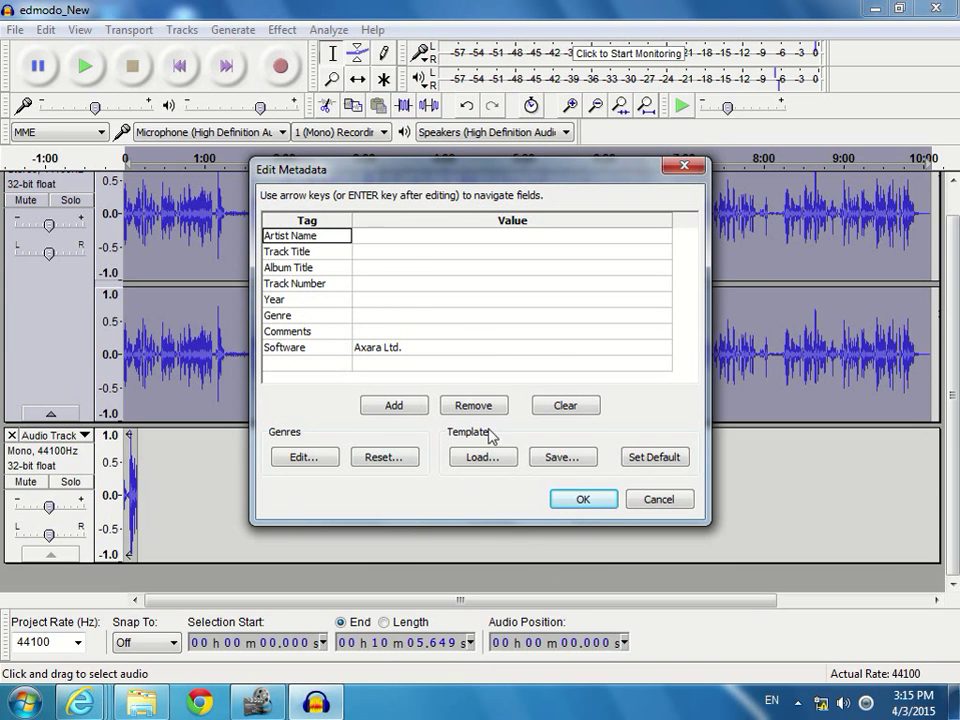
{"action": "left_click", "coordinate": [583, 501]}
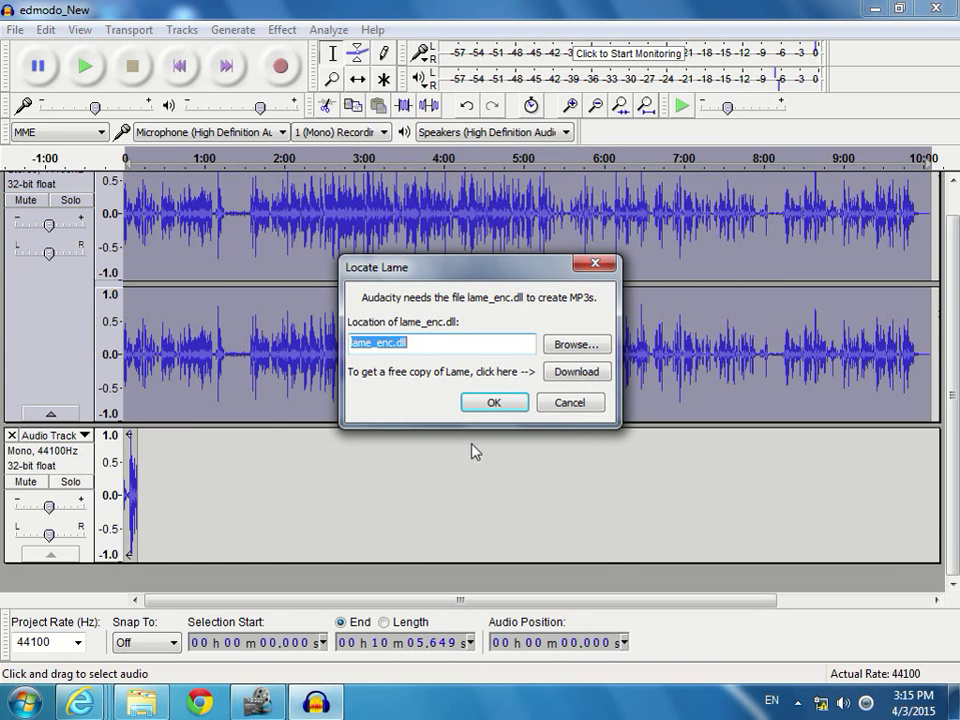
Get the free LAME encoder from Audacity's download help page by running Lame_v3.99.3_for_Windows.exe from the LAME download page
{"action": "left_click", "coordinate": [428, 346]}
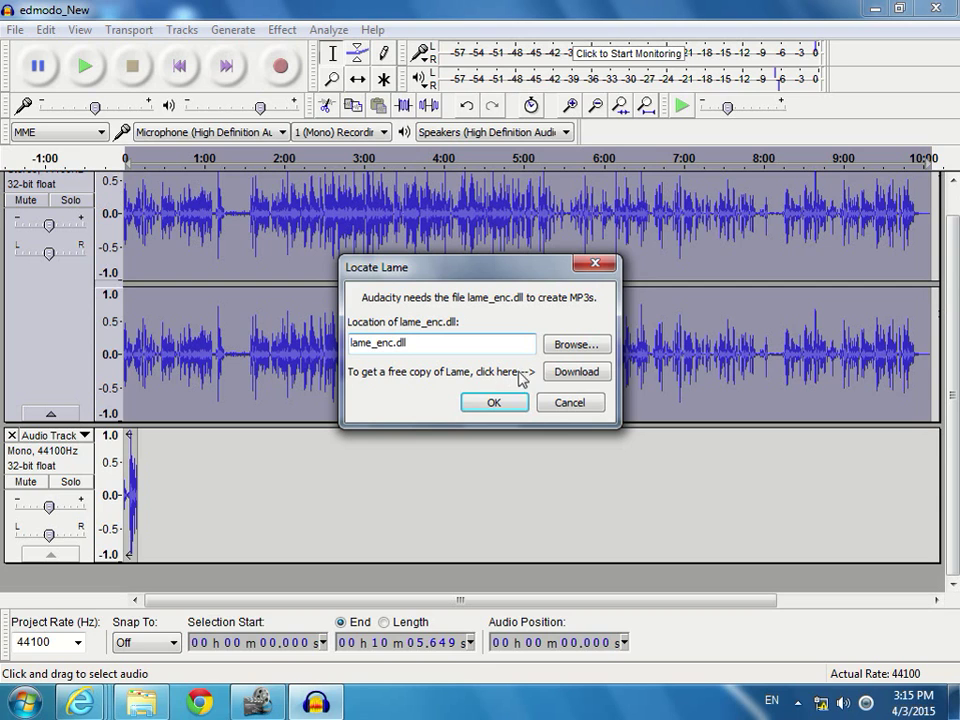
{"action": "left_click", "coordinate": [586, 377]}
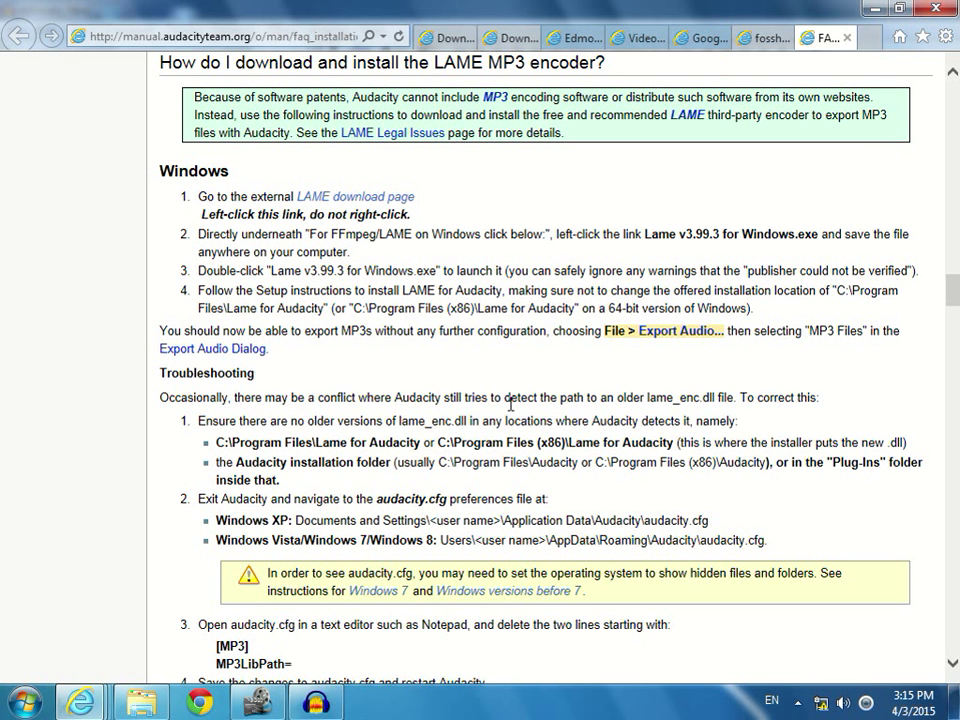
{"action": "left_click", "coordinate": [366, 205]}
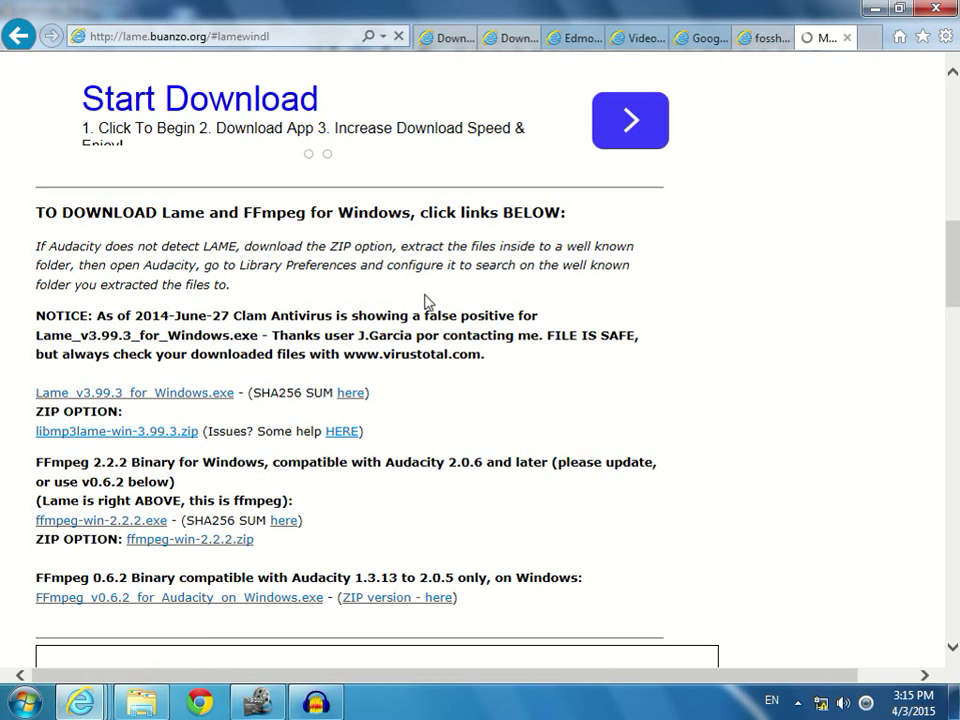
{"action": "left_click", "coordinate": [175, 396]}
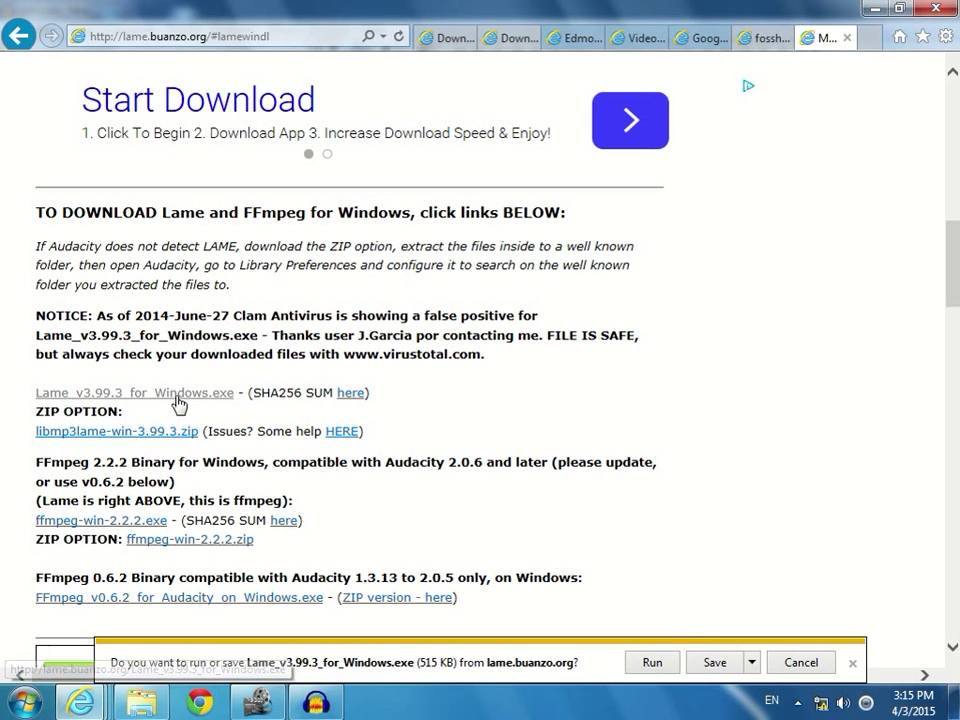
{"action": "left_click", "coordinate": [651, 663]}
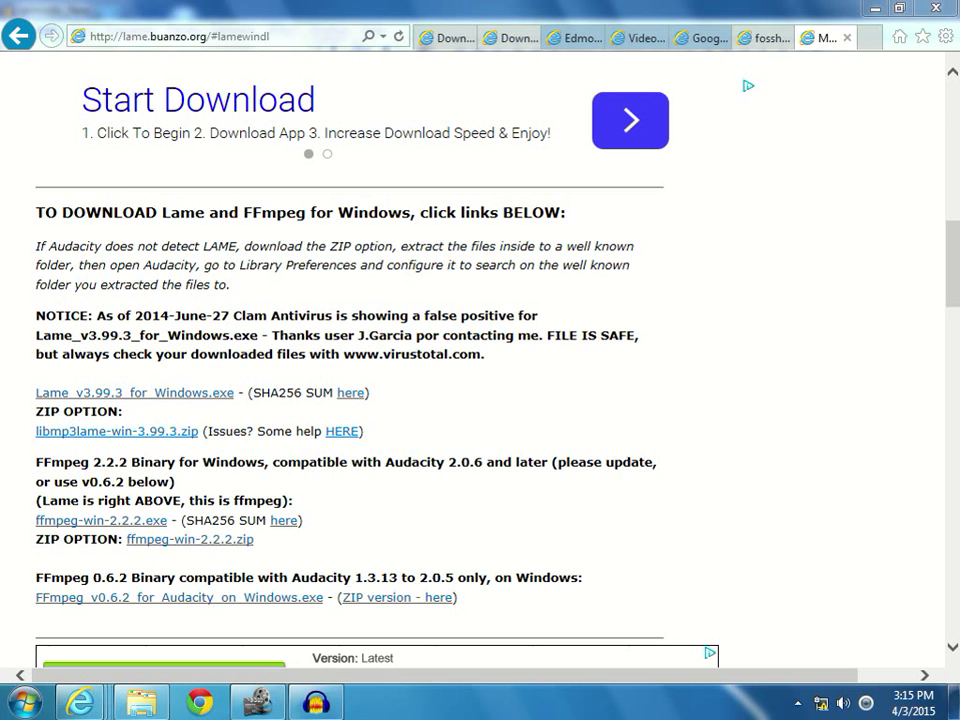
Install LAME to the default C:\Program Files\Lame For Audacity location and finish the setup wizard
{"action": "left_click", "coordinate": [591, 500]}
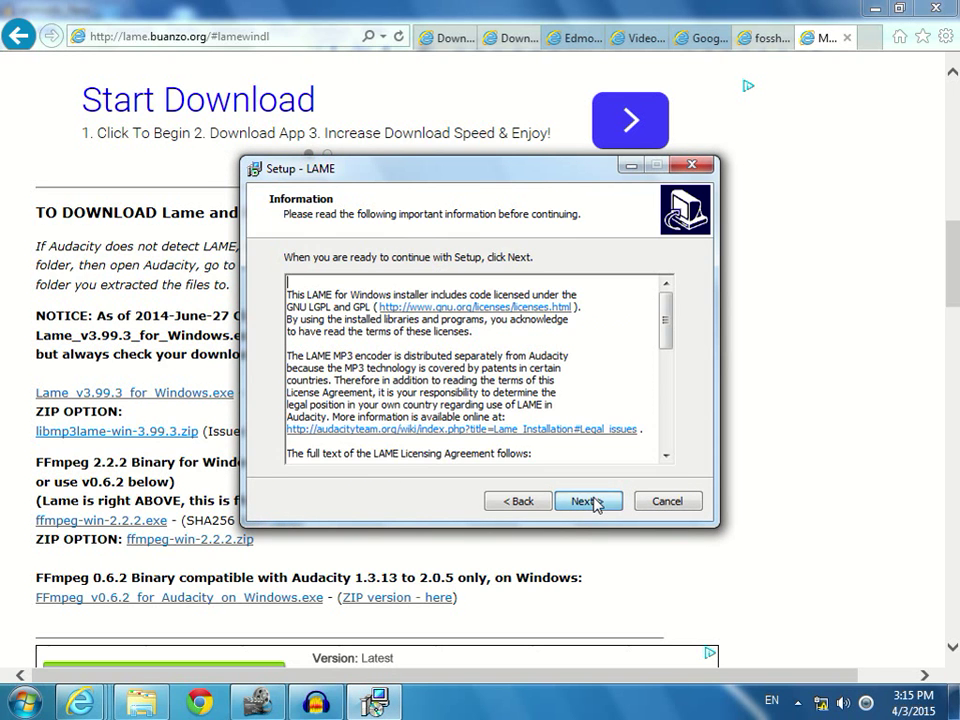
{"action": "left_click", "coordinate": [605, 504]}
{"action": "left_click", "coordinate": [614, 509]}
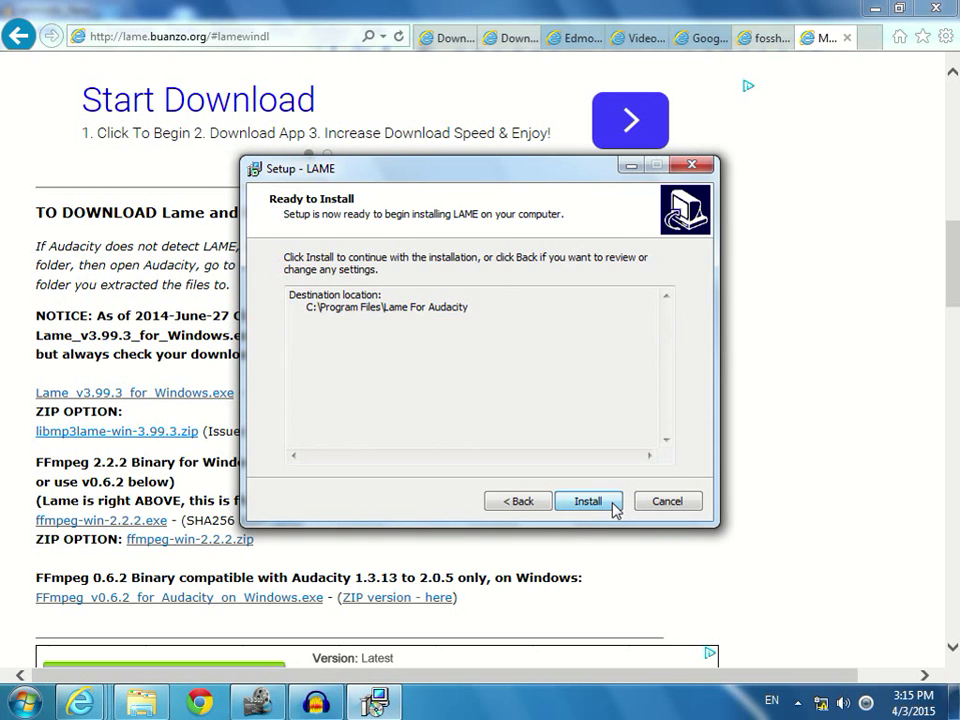
{"action": "left_click", "coordinate": [588, 501]}
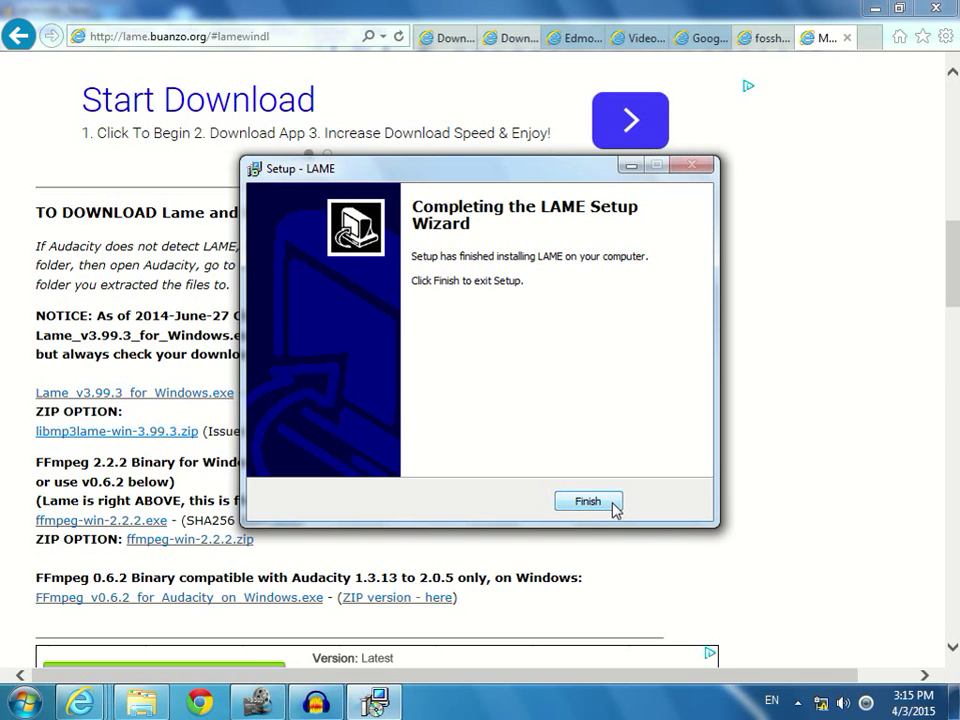
{"action": "left_click", "coordinate": [588, 501]}
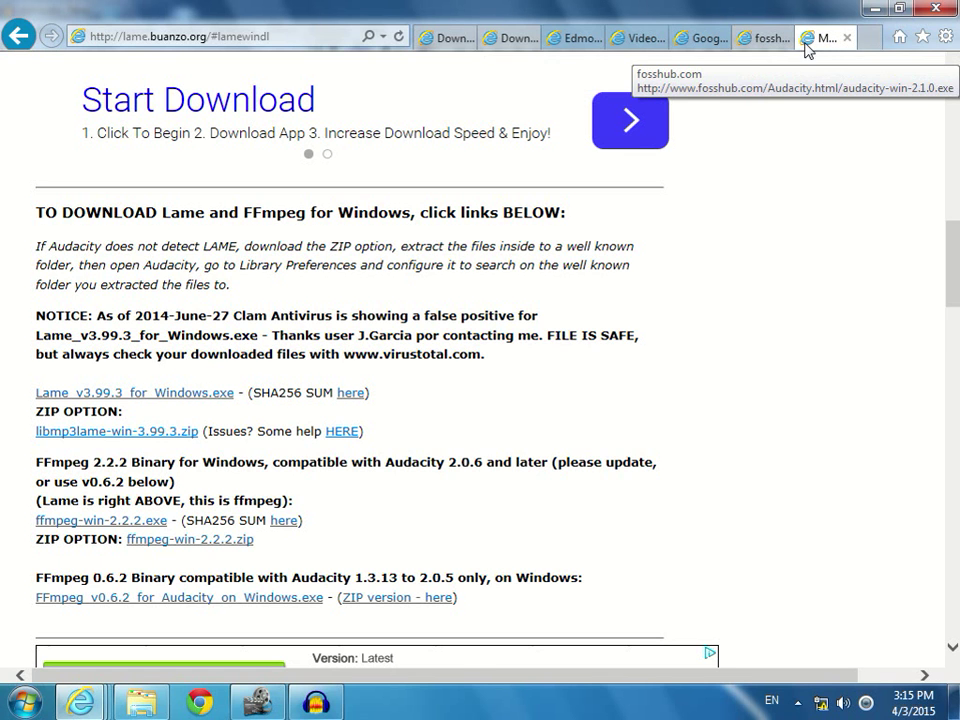
Switch back to Audacity and try to continue the pending MP3 export with the lame_enc.dll location
{"action": "left_click", "coordinate": [316, 703]}
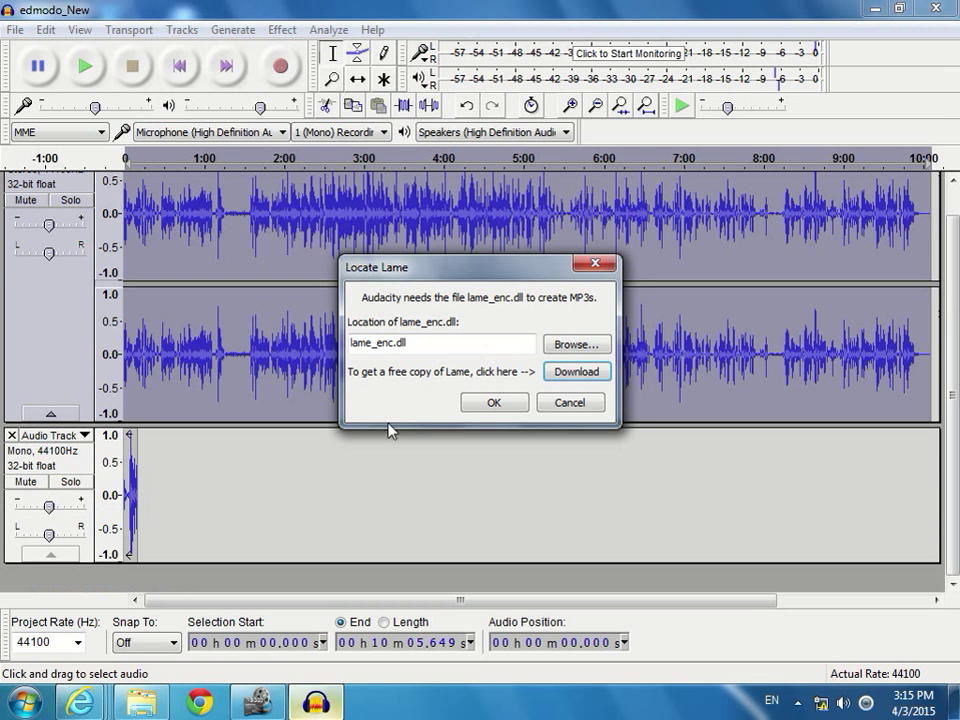
{"action": "left_click", "coordinate": [517, 407]}
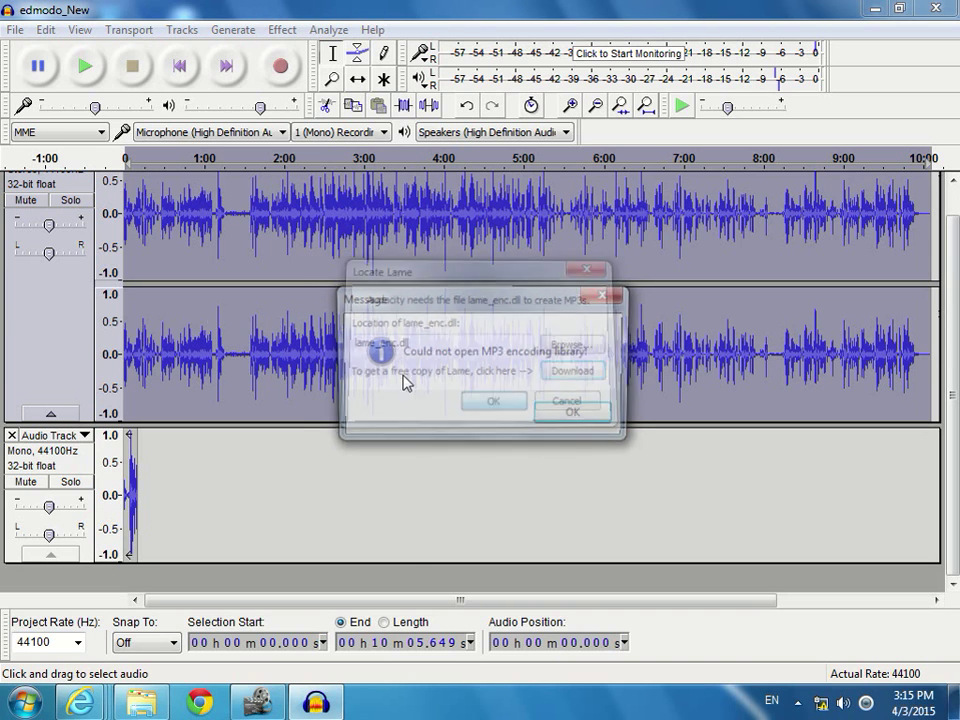
{"action": "left_click", "coordinate": [562, 418]}
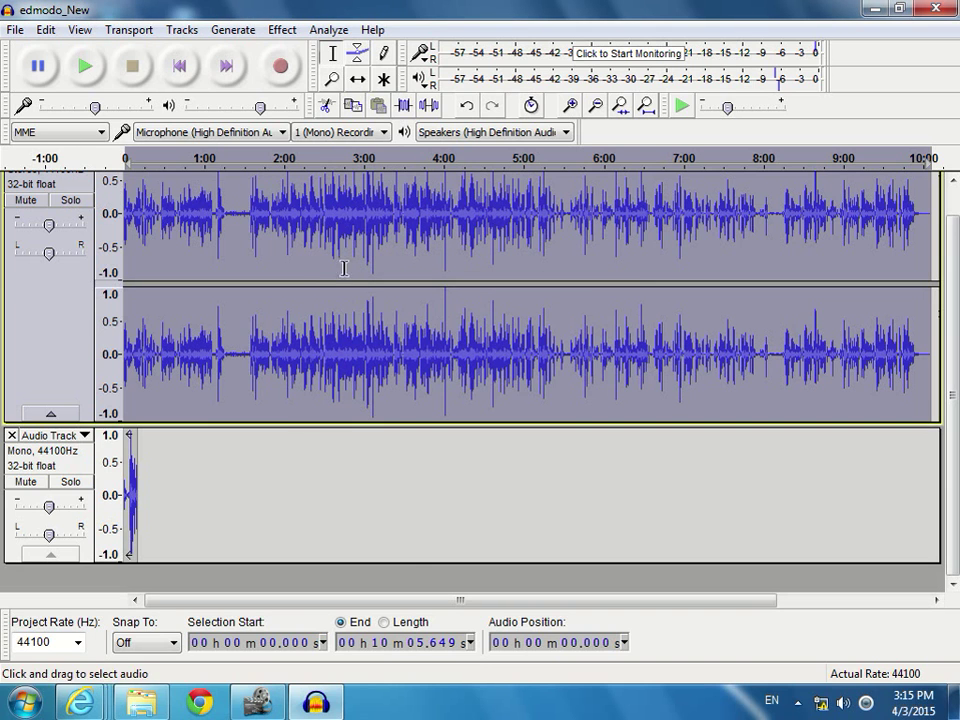
Export the audio to Local Disk (D:) as the MP3 file edmodo_New2, accepting the stereo mixdown and the metadata
{"action": "left_click", "coordinate": [15, 29]}
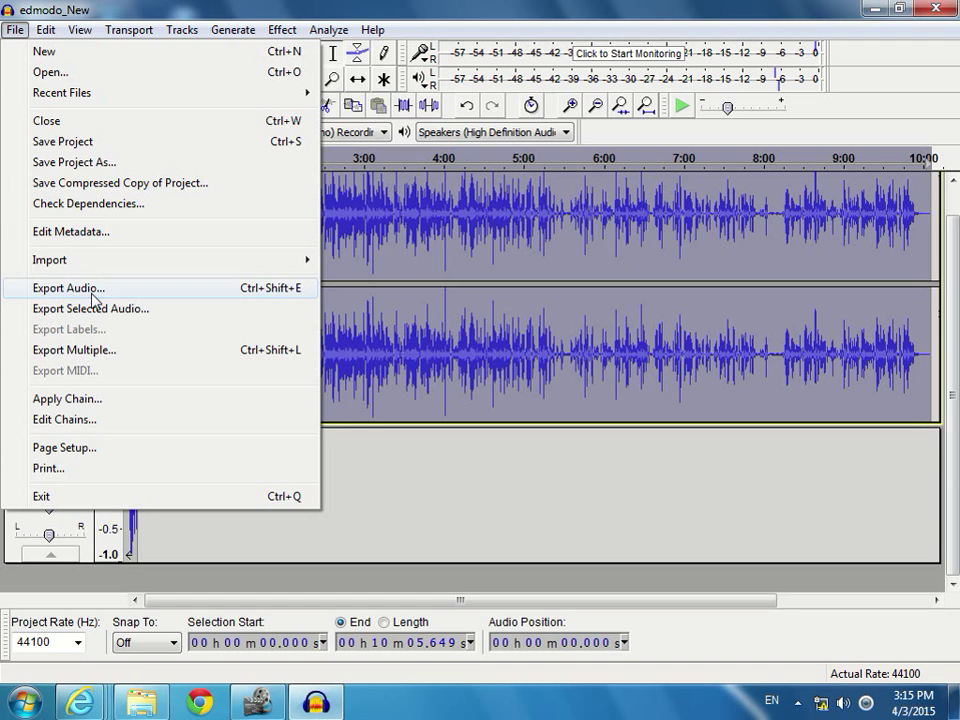
{"action": "mouse_move", "coordinate": [104, 262]}
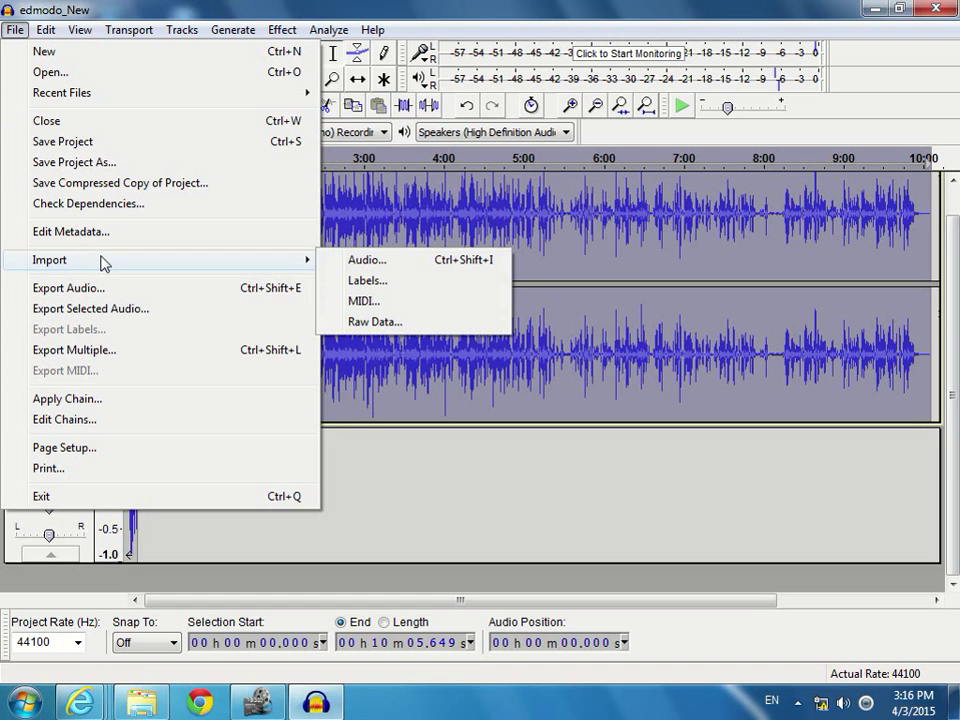
{"action": "left_click", "coordinate": [100, 290]}
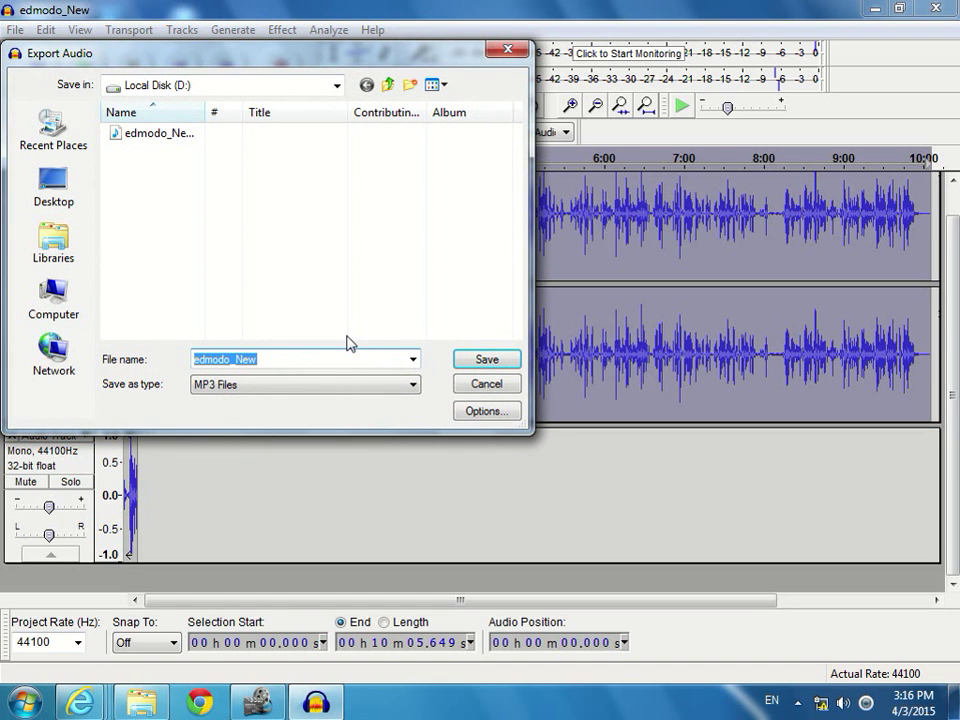
{"action": "left_click", "coordinate": [276, 364]}
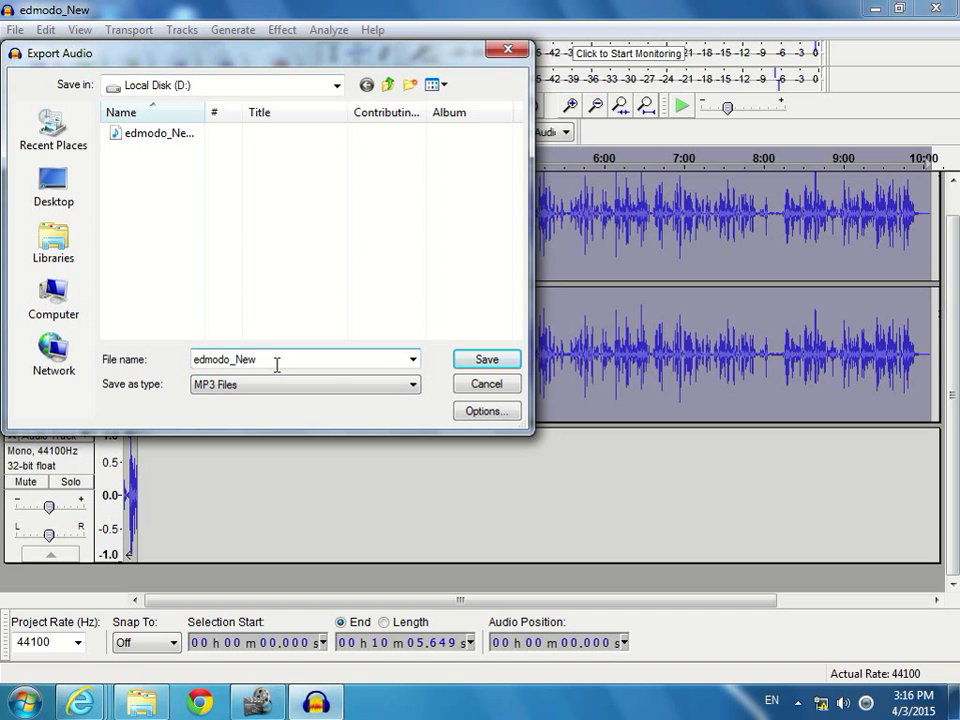
{"action": "left_click", "coordinate": [488, 360]}
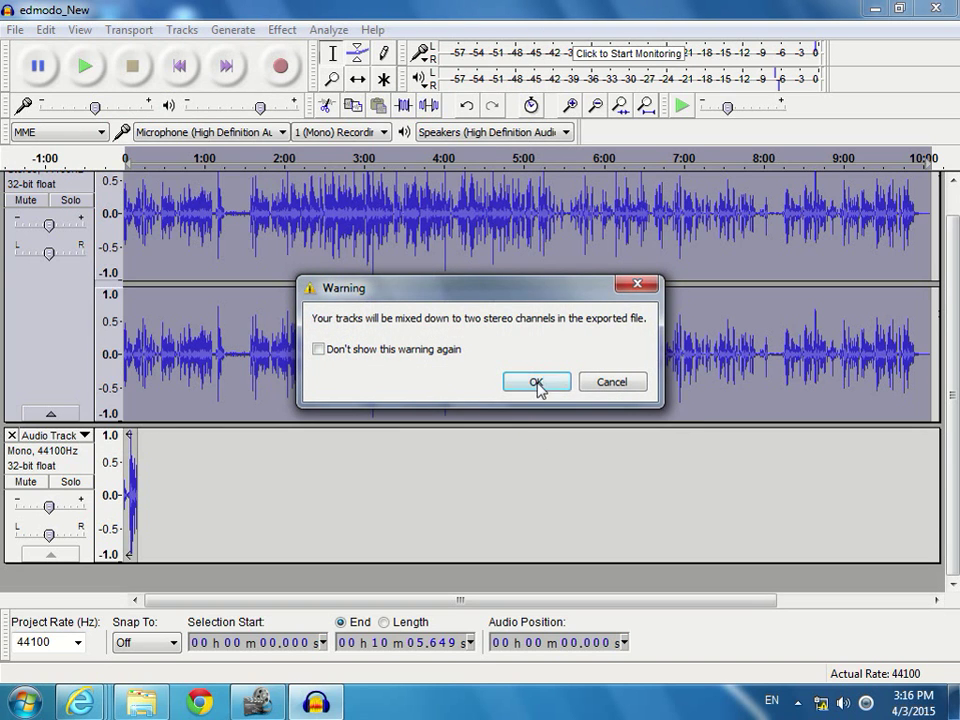
{"action": "left_click", "coordinate": [537, 383]}
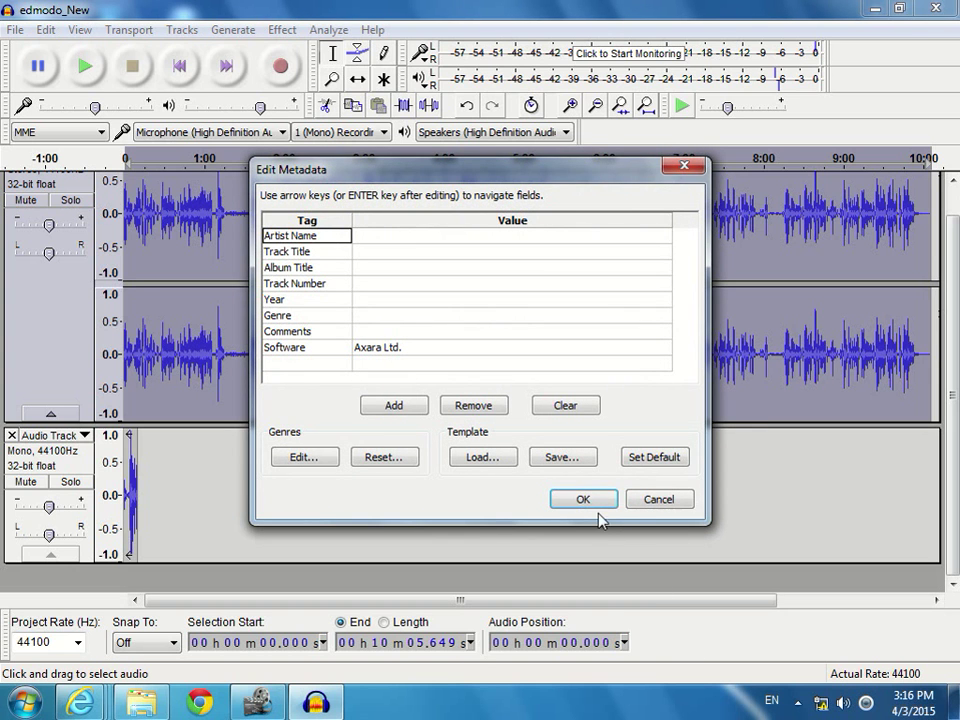
{"action": "left_click", "coordinate": [598, 493]}
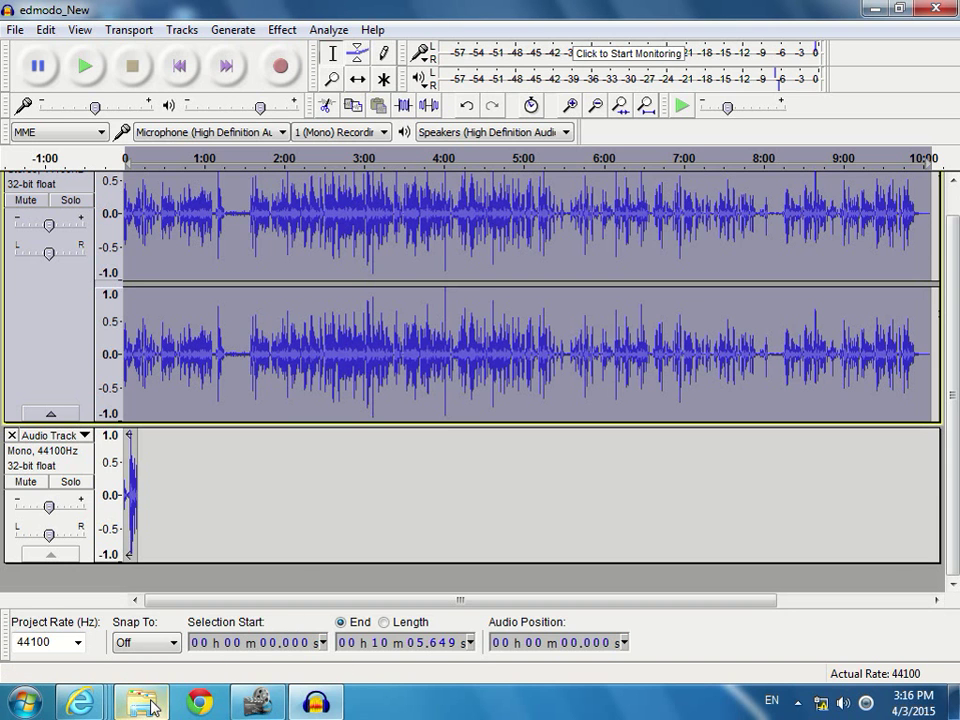
Switch to VSDC Free Video Editor and add edmodo_New2.mp3 as a new sound layer from the cursor position in Sprite1
{"action": "mouse_move", "coordinate": [152, 707]}
{"action": "left_click", "coordinate": [258, 703]}
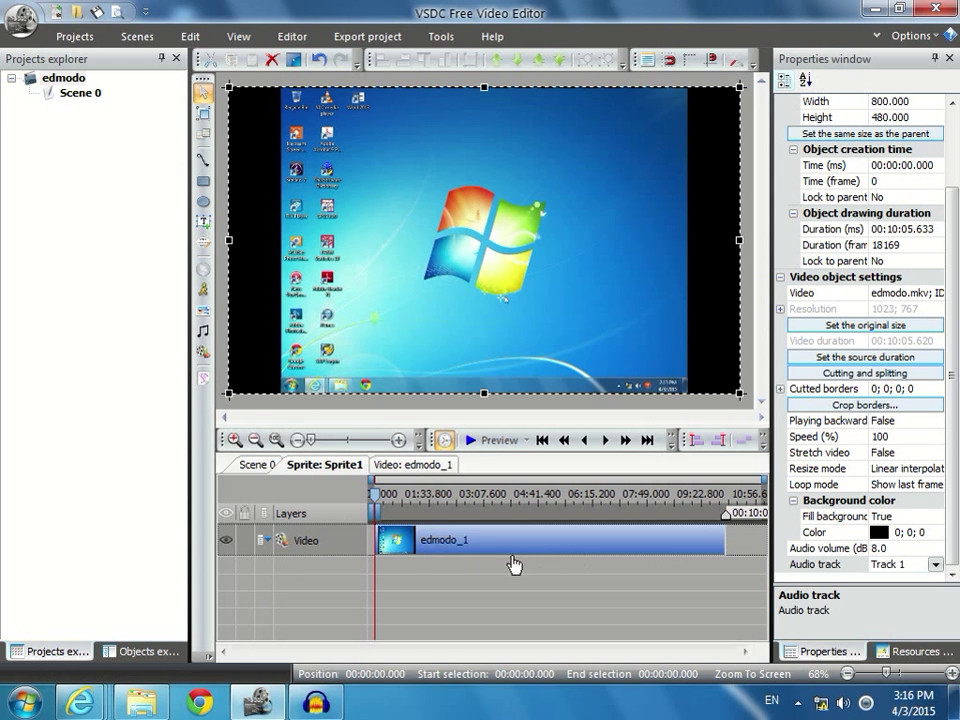
{"action": "left_click", "coordinate": [204, 334]}
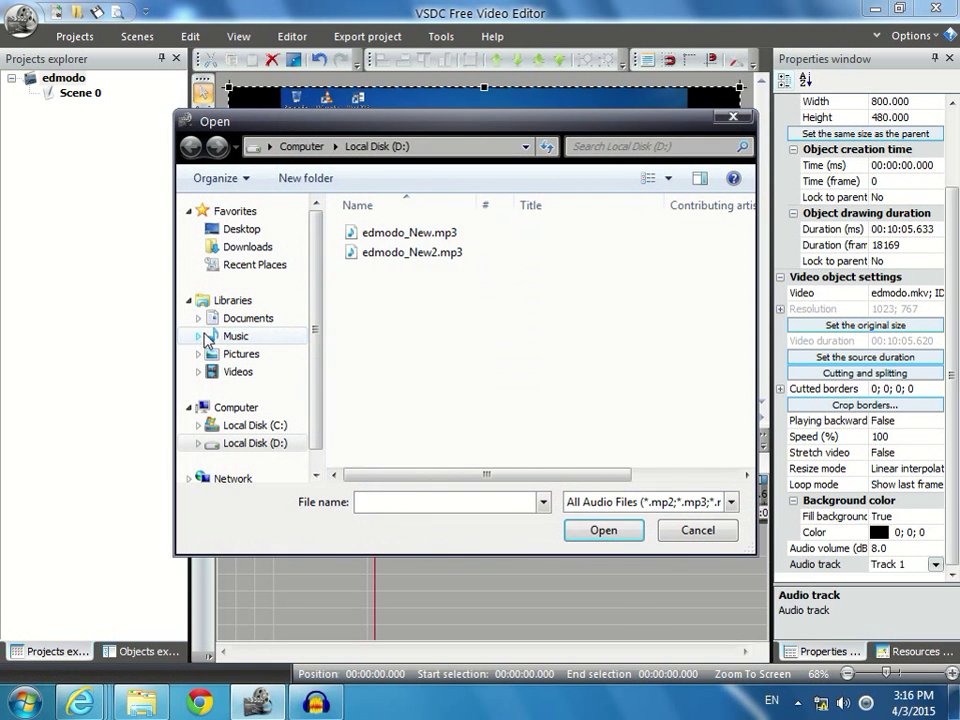
{"action": "left_click", "coordinate": [378, 256]}
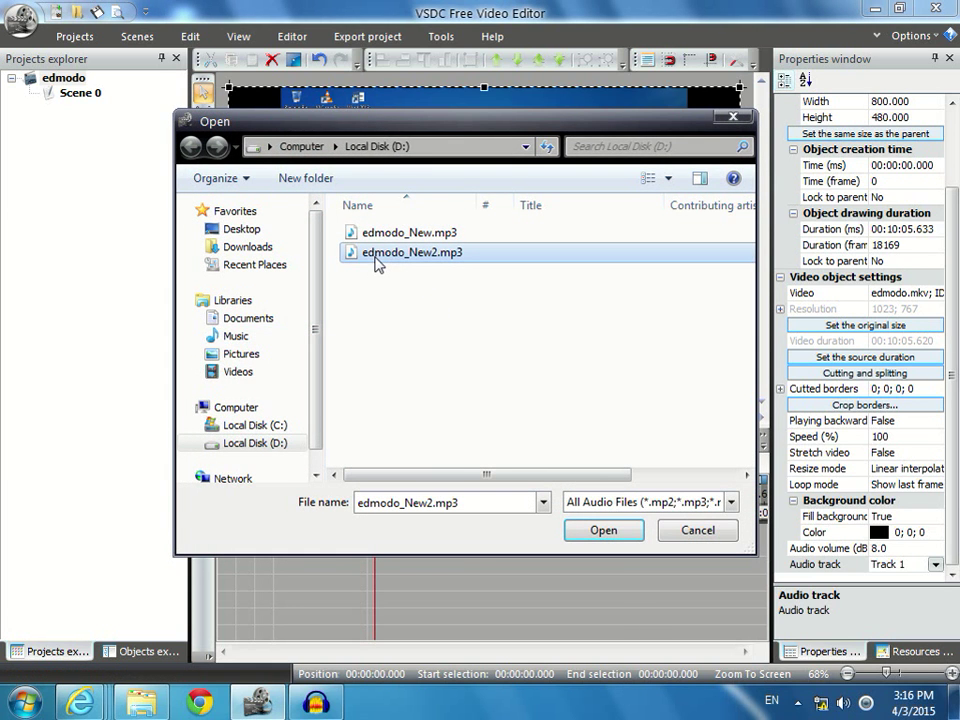
{"action": "left_click", "coordinate": [631, 531]}
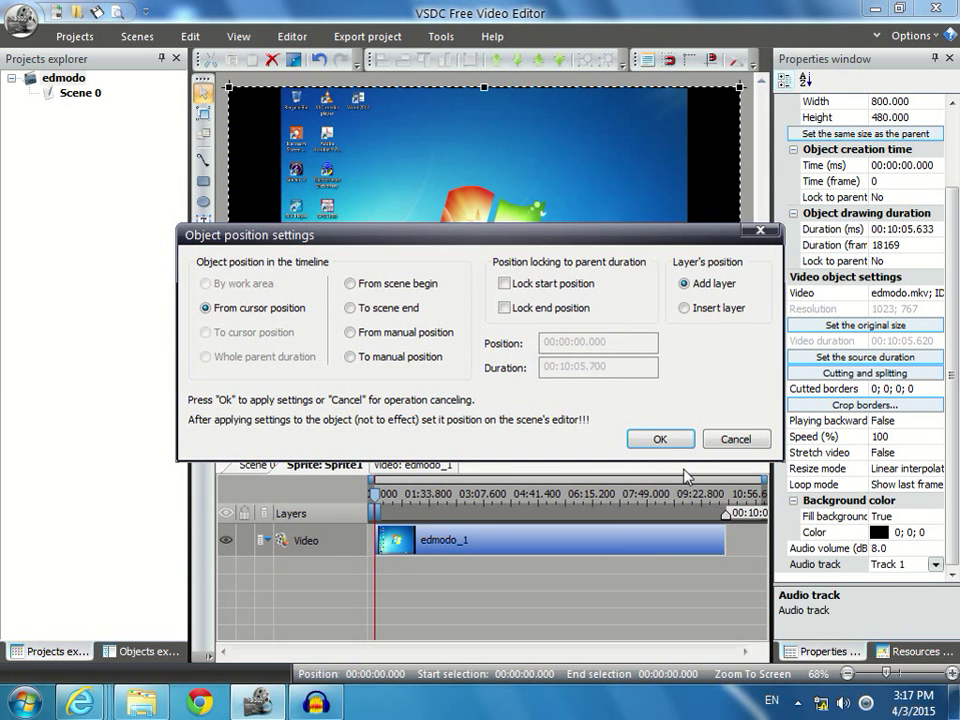
{"action": "left_click", "coordinate": [660, 439]}
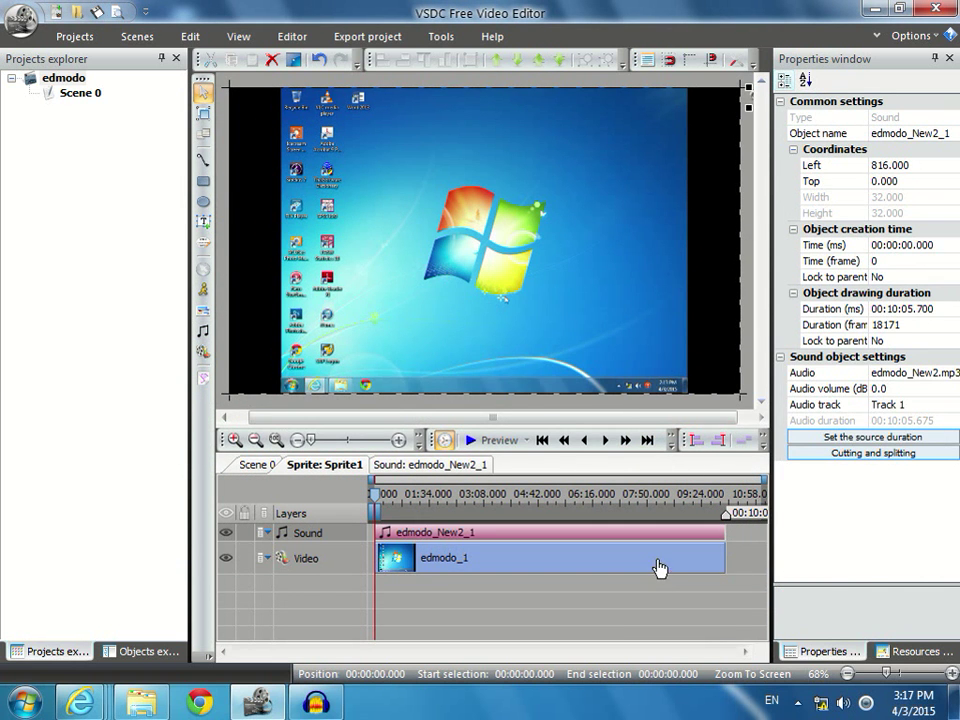
Turn off the edmodo_1 video's own sound by setting its audio track to the option that does not use audio
{"action": "left_click", "coordinate": [658, 565]}
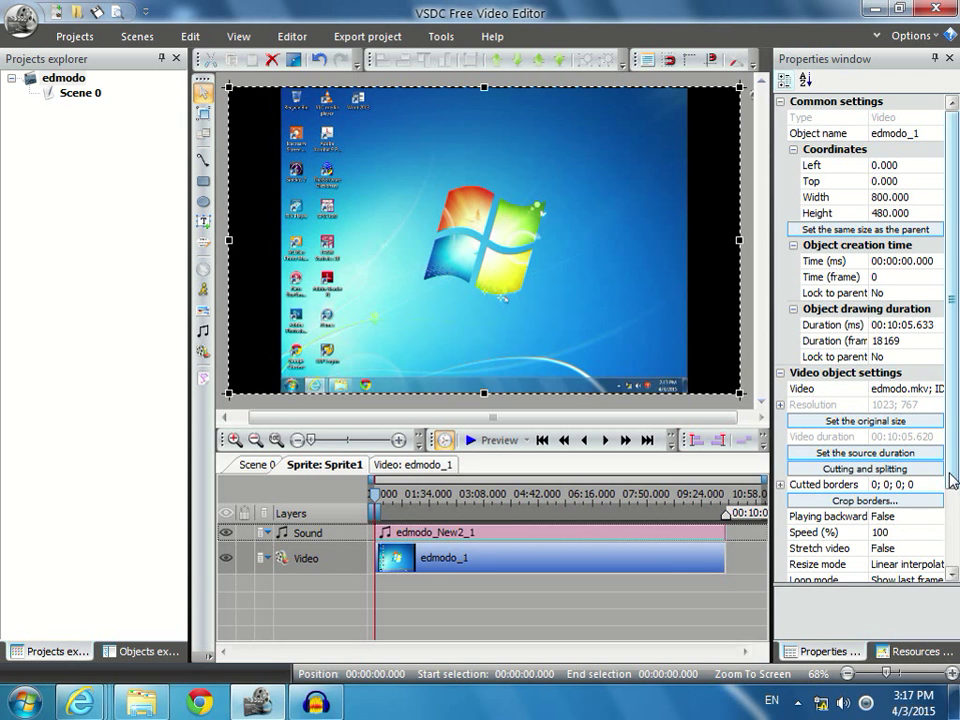
{"action": "scroll", "coordinate": [879, 568], "scroll_direction": "down", "scroll_amount": 3}
{"action": "left_click", "coordinate": [912, 564]}
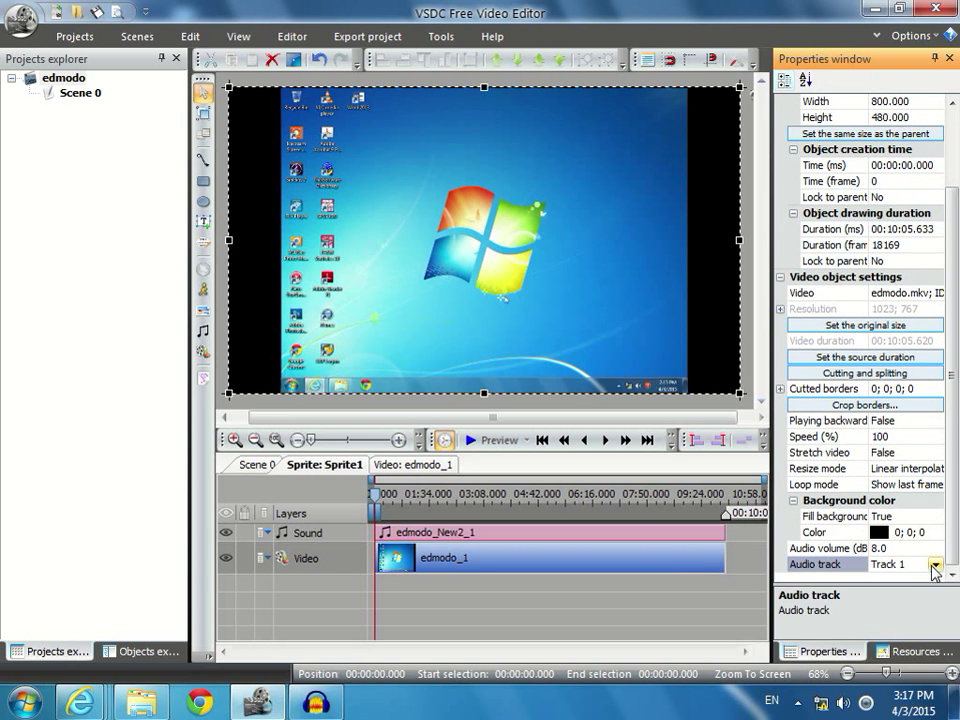
{"action": "left_click", "coordinate": [935, 564]}
{"action": "left_click", "coordinate": [916, 583]}
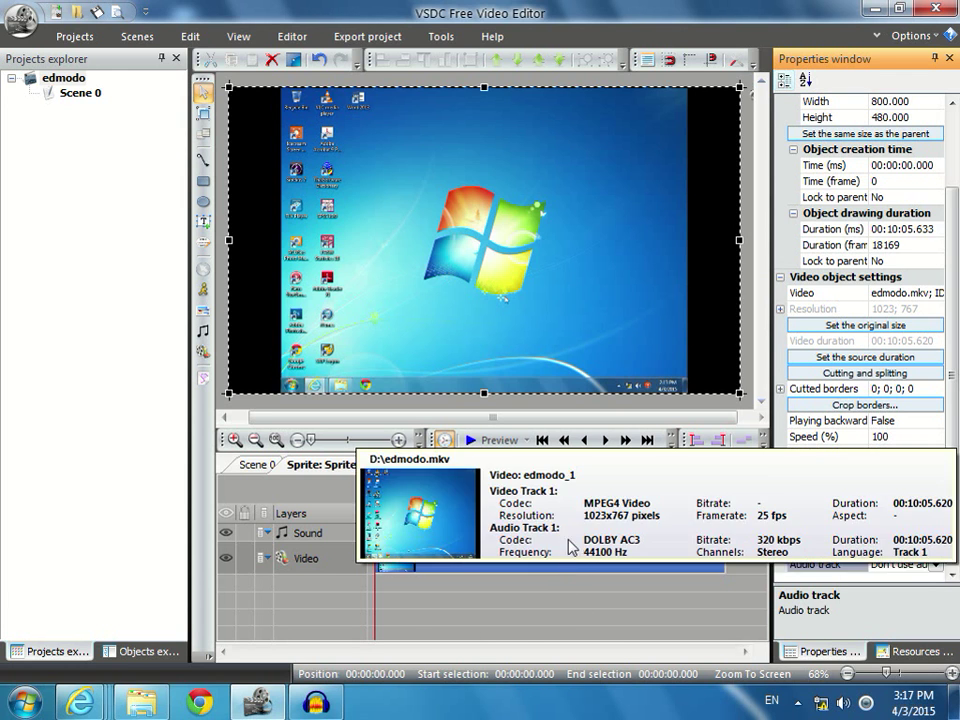
Preview the edmodo scene with the added sound layer and pause the playback after about 13 seconds
{"action": "mouse_move", "coordinate": [553, 543]}
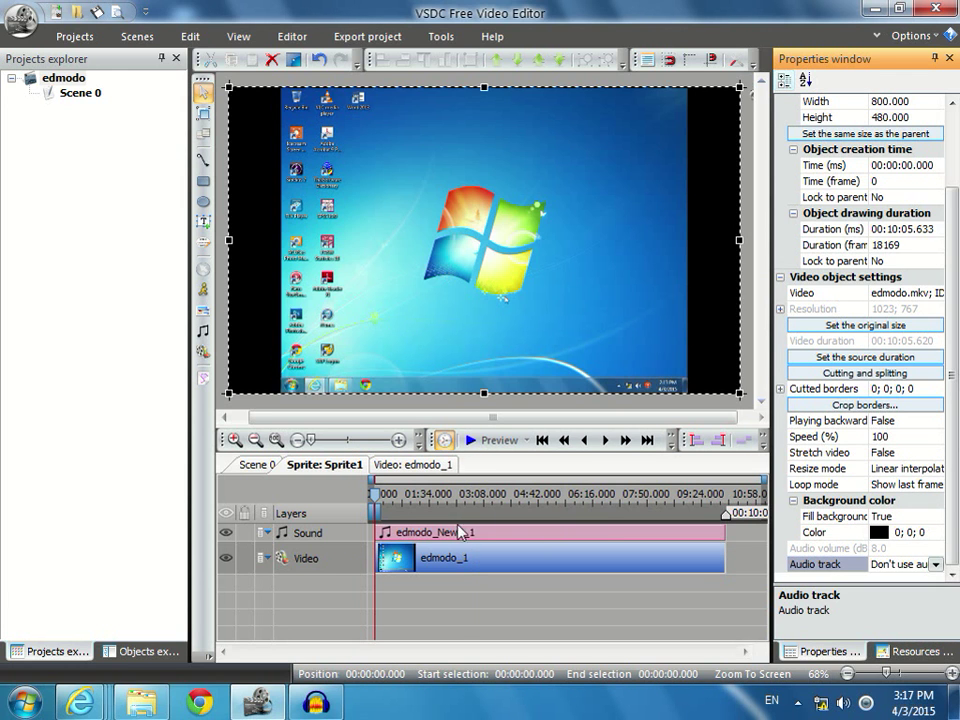
{"action": "left_click", "coordinate": [495, 441]}
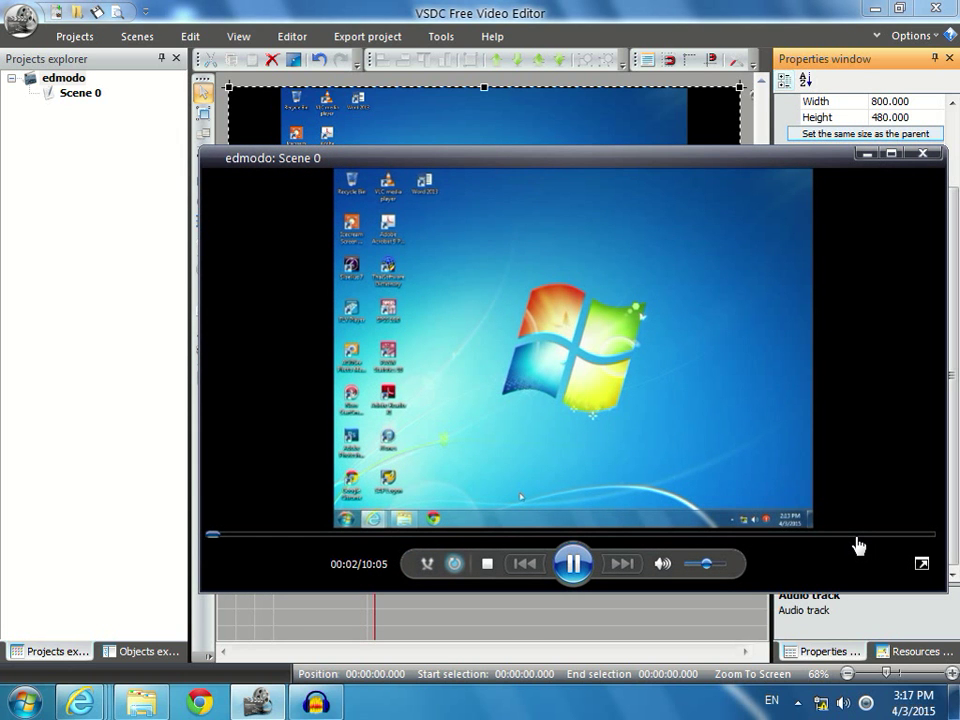
{"action": "left_click", "coordinate": [576, 566]}
{"action": "left_click", "coordinate": [573, 564]}
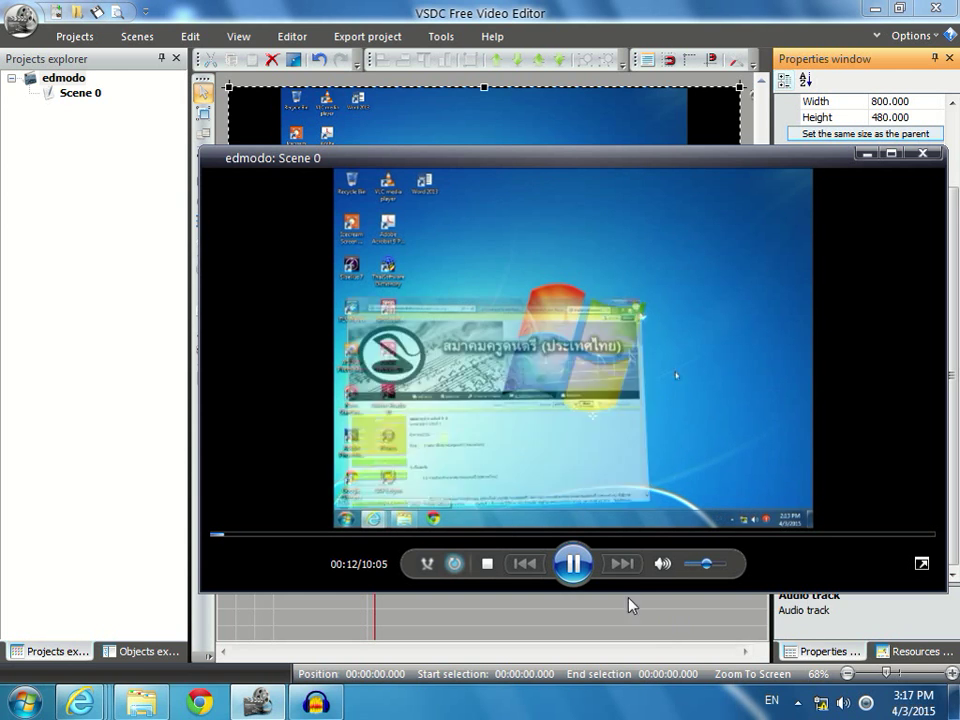
{"action": "left_click", "coordinate": [583, 574]}
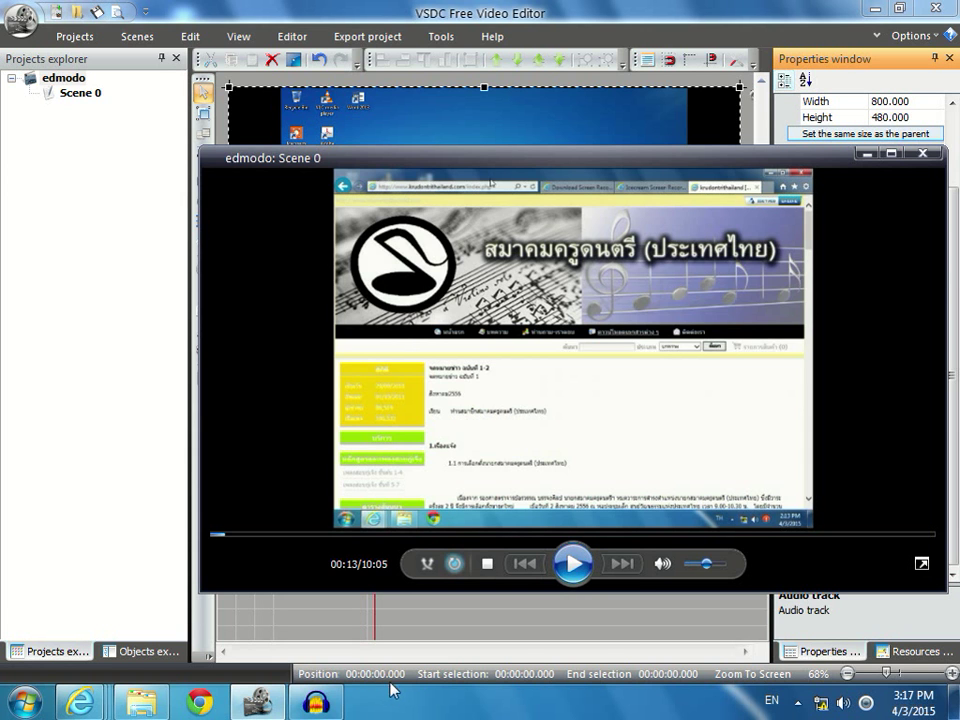
Switch to Audacity and silence the stereo track's audio from about 1:29 to 1:51
{"action": "left_click", "coordinate": [316, 702]}
{"action": "left_click_drag", "start_coordinate": [243, 253], "coordinate": [352, 266]}
{"action": "scroll", "coordinate": [345, 270], "scroll_direction": "up", "scroll_amount": 1}
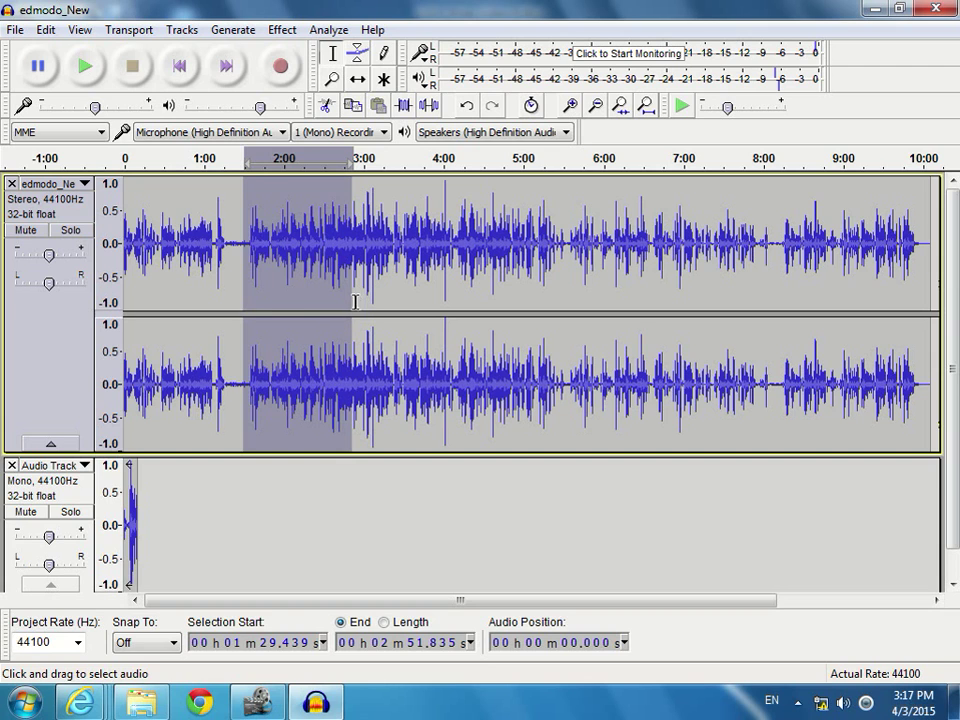
{"action": "left_click_drag", "start_coordinate": [338, 304], "coordinate": [257, 304]}
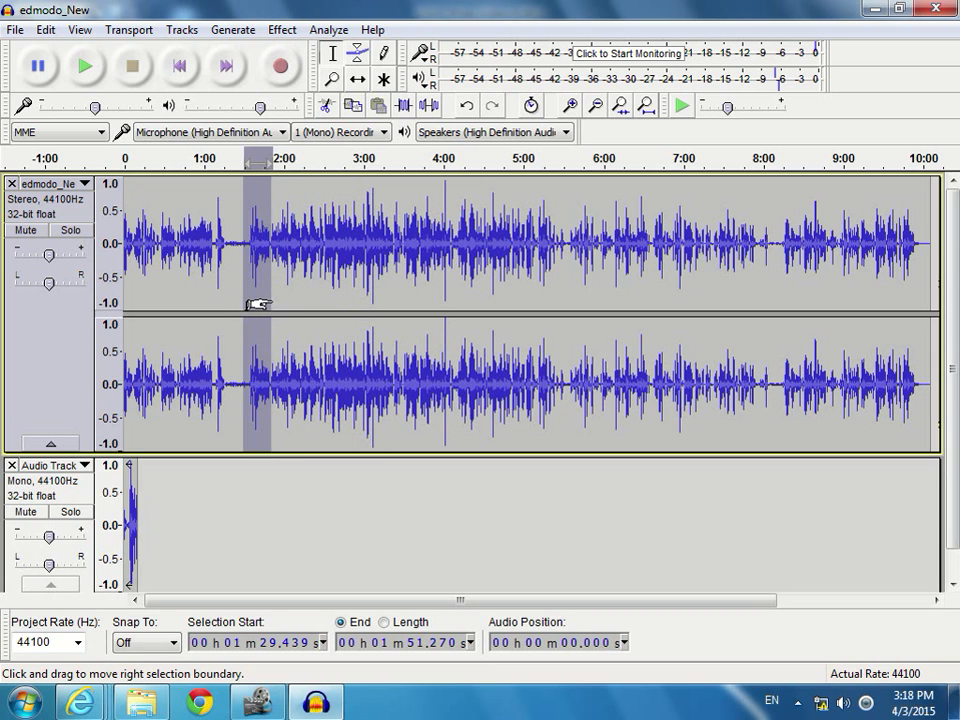
{"action": "left_click", "coordinate": [45, 30]}
{"action": "mouse_move", "coordinate": [110, 214]}
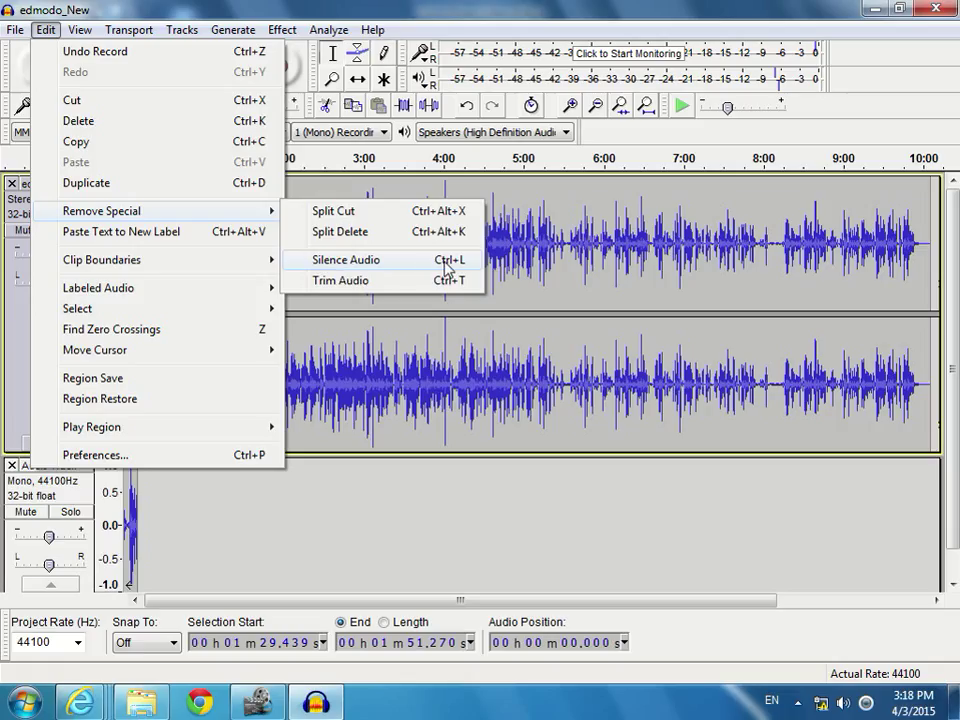
{"action": "left_click", "coordinate": [378, 262]}
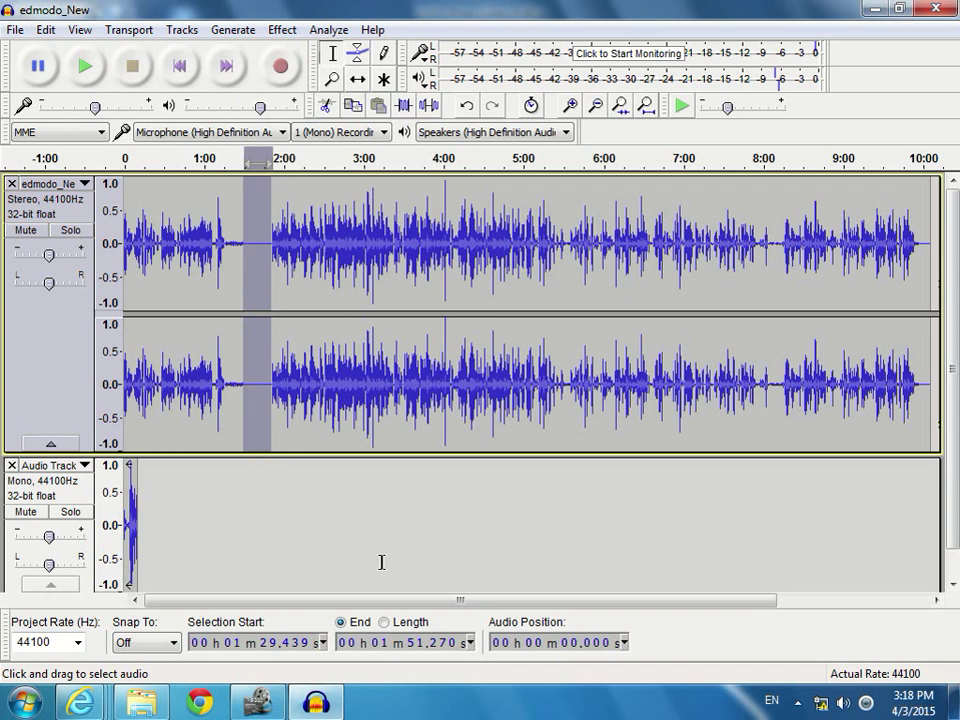
Place the cursor at about 1:29 in the mono track and save the project as edmodo_New.aup on Local Disk (D:)
{"action": "left_click", "coordinate": [243, 516]}
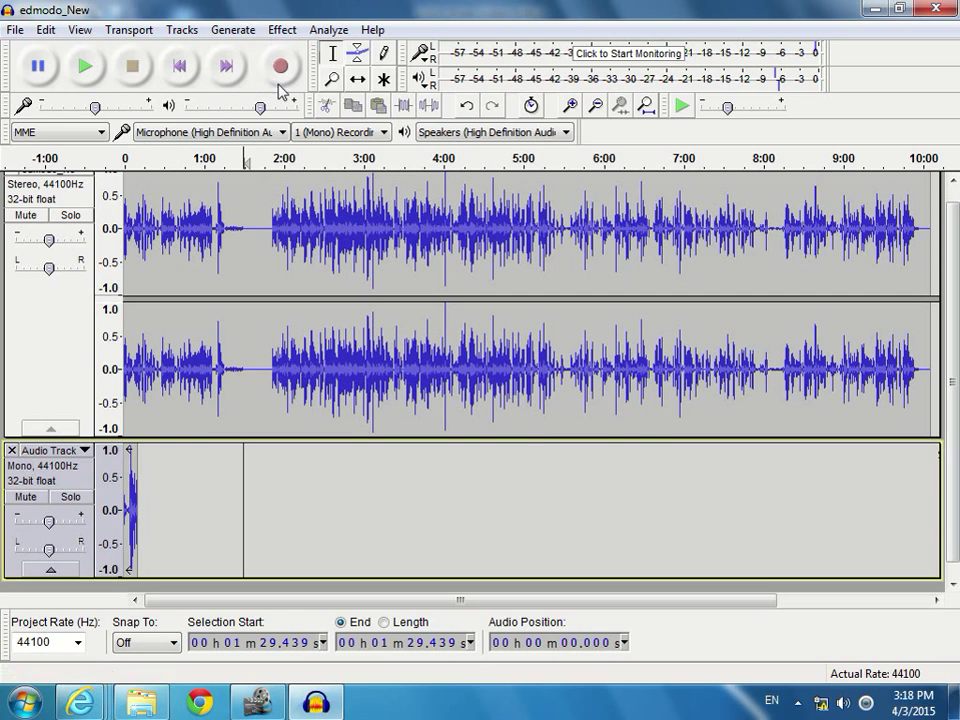
{"action": "scroll", "coordinate": [281, 574], "scroll_direction": "down", "scroll_amount": 1}
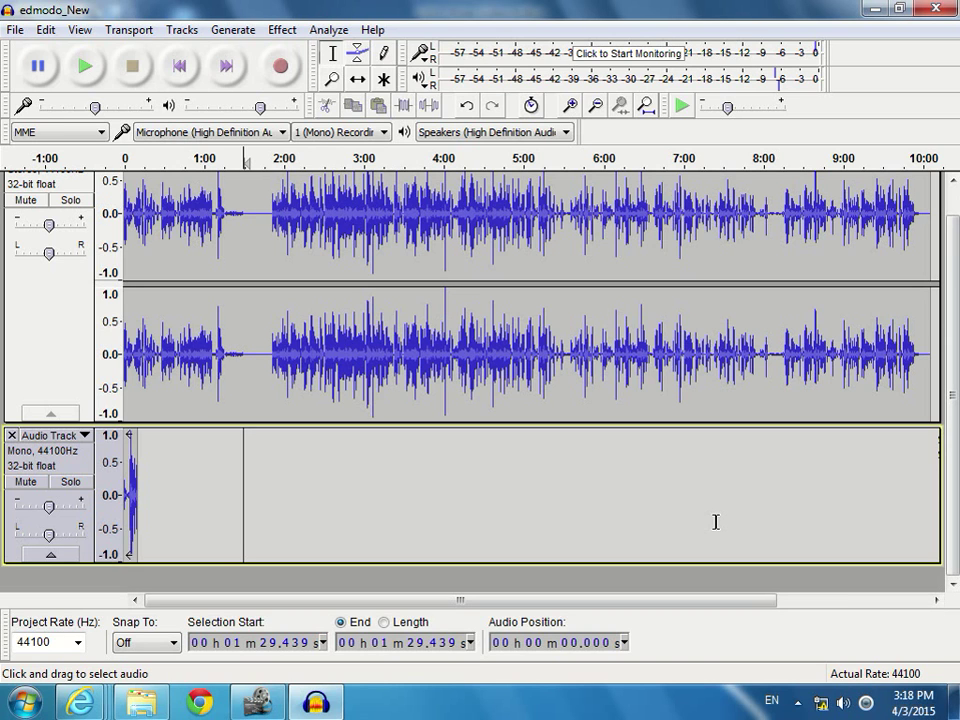
{"action": "left_click", "coordinate": [16, 32]}
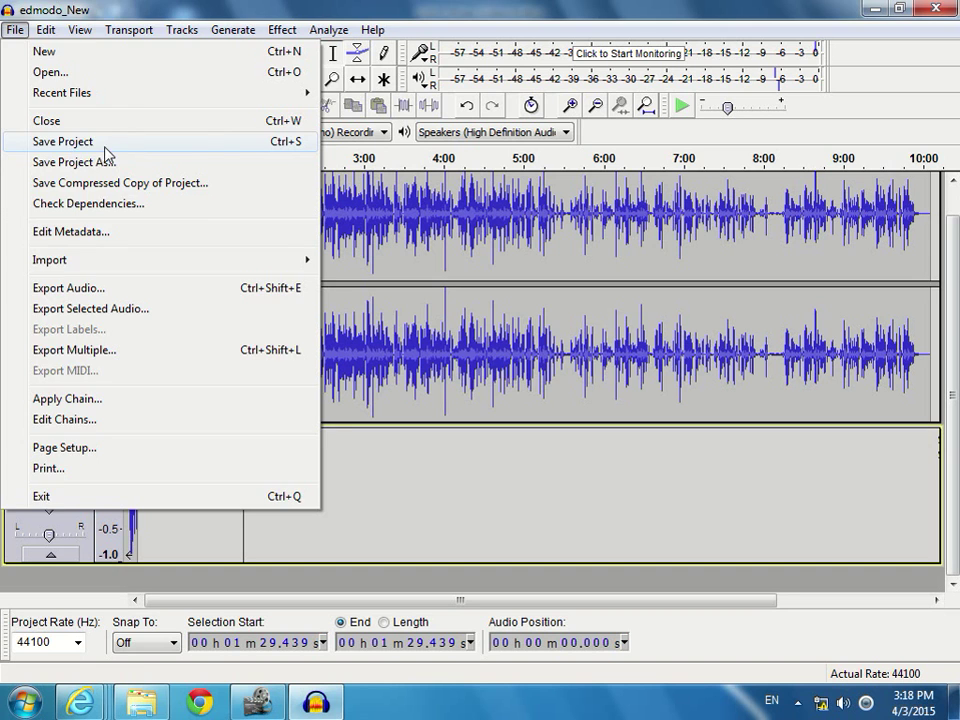
{"action": "left_click", "coordinate": [100, 143]}
{"action": "left_click", "coordinate": [510, 391]}
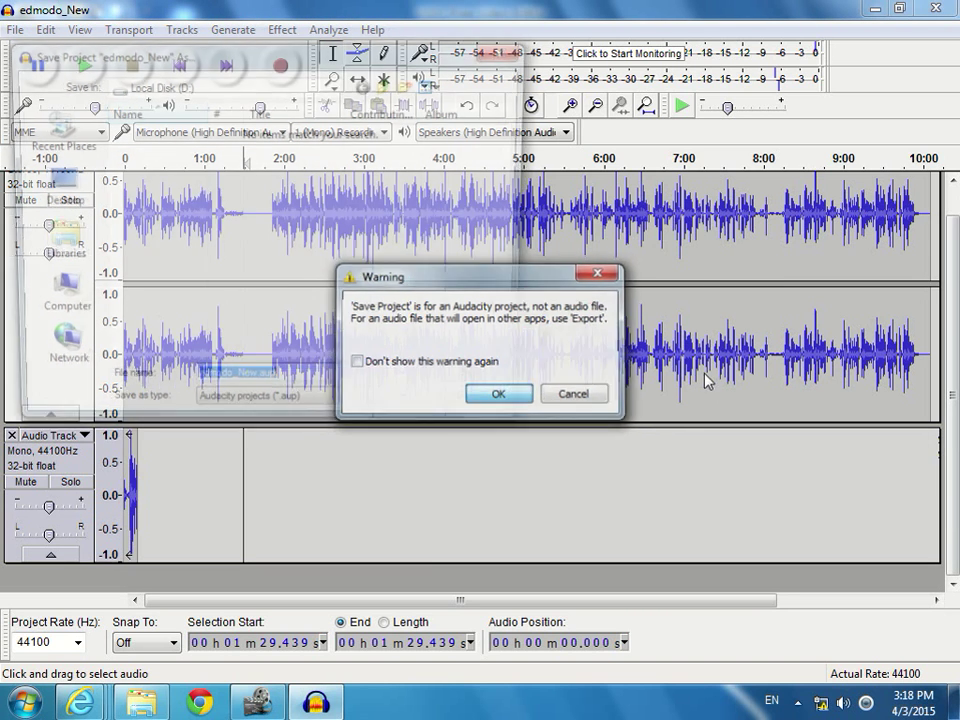
{"action": "left_click", "coordinate": [512, 389]}
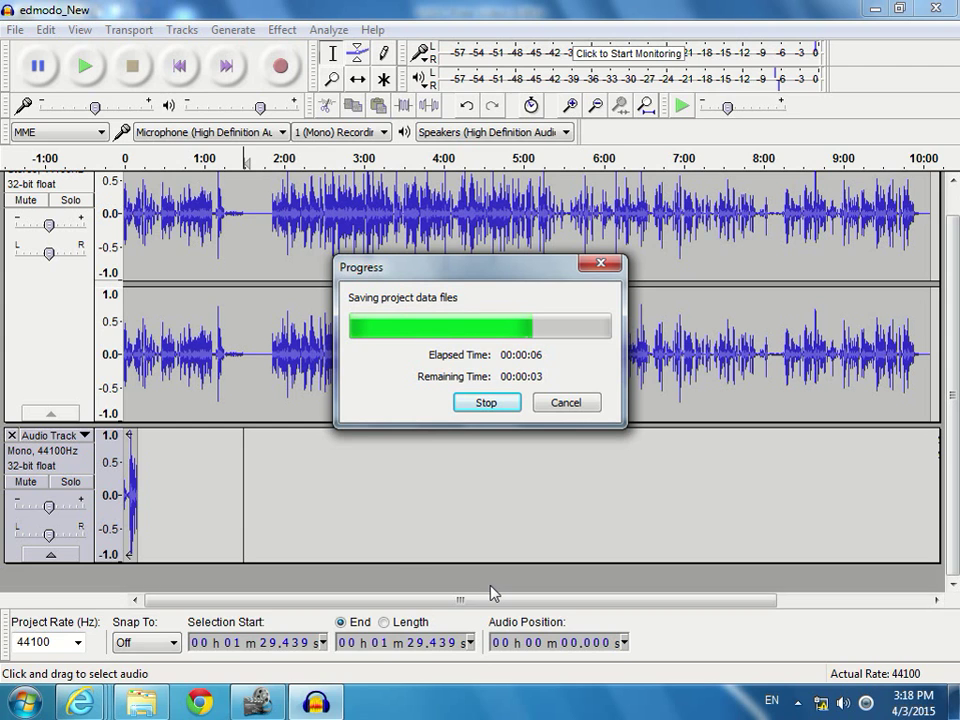
Switch to VSDC Free Video Editor with the edmodo Scene 0 preview
{"action": "mouse_move", "coordinate": [296, 716]}
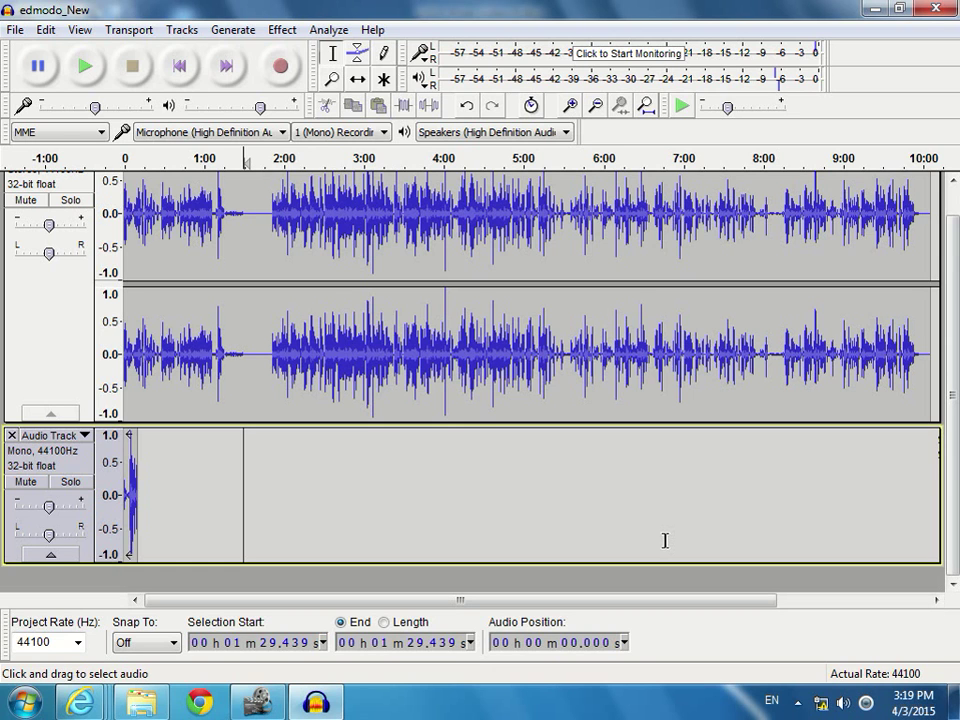
{"action": "left_click", "coordinate": [262, 703]}
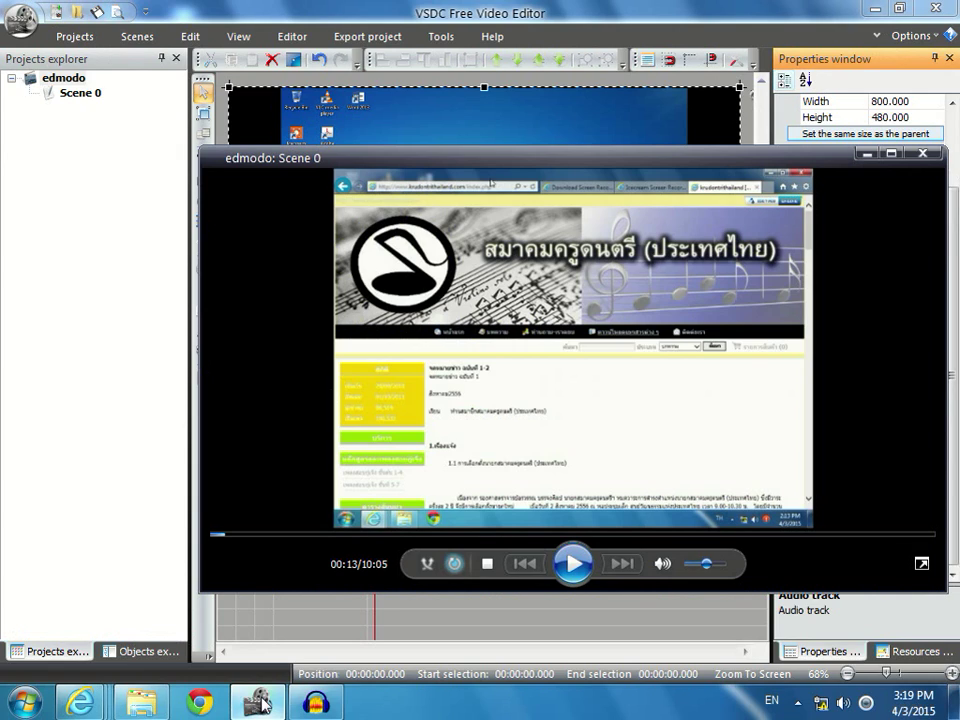